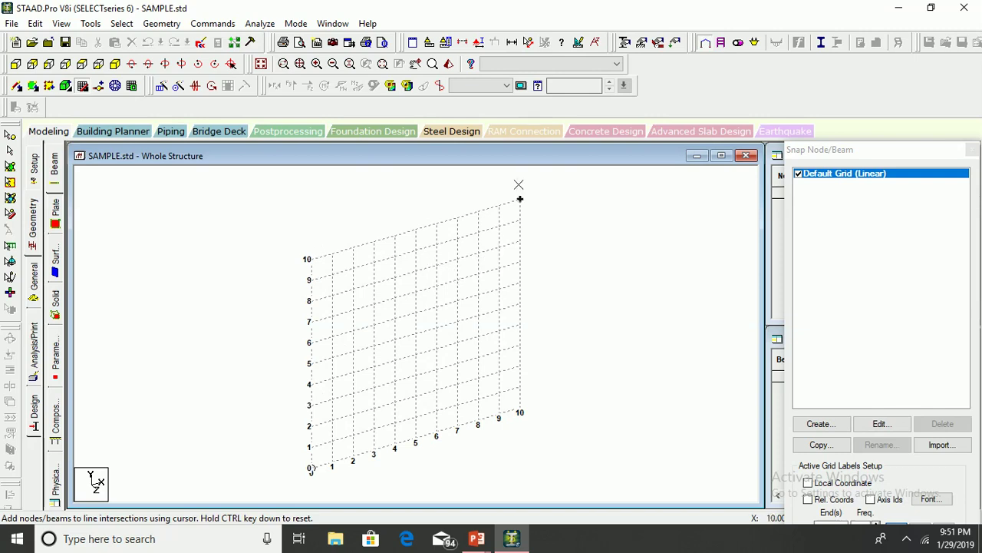
Step: Switch to the front view and set the default linear grid's X spacing to 0.5 m
{"action": "left_click", "coordinate": [14, 66]}
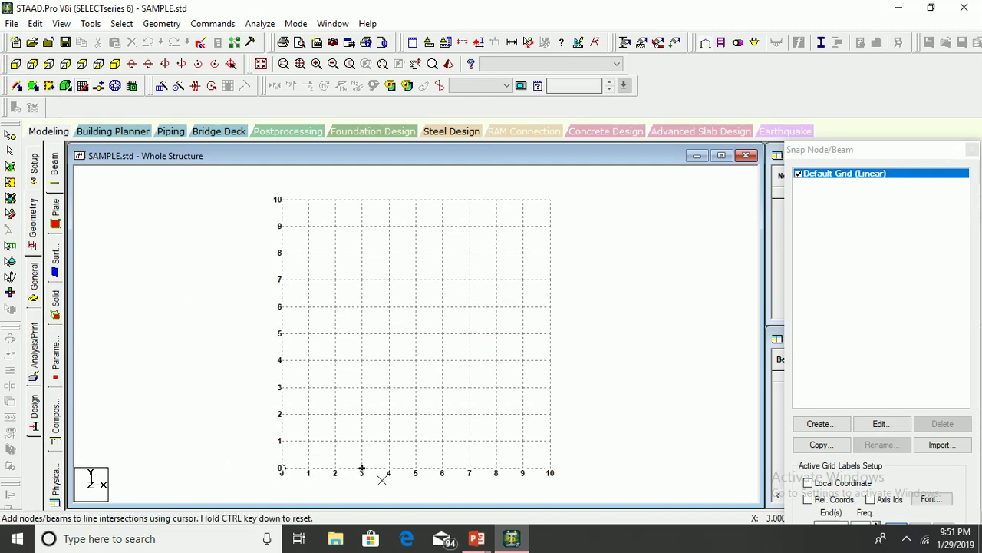
{"action": "left_click", "coordinate": [879, 424]}
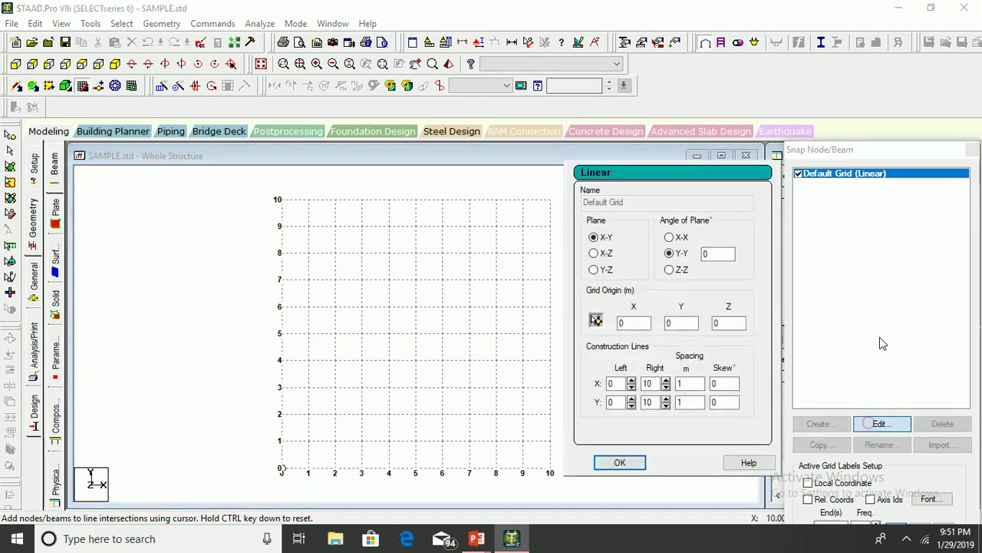
{"action": "double_click", "coordinate": [688, 384]}
{"action": "type", "text": "0.5"}
{"action": "left_click", "coordinate": [623, 462]}
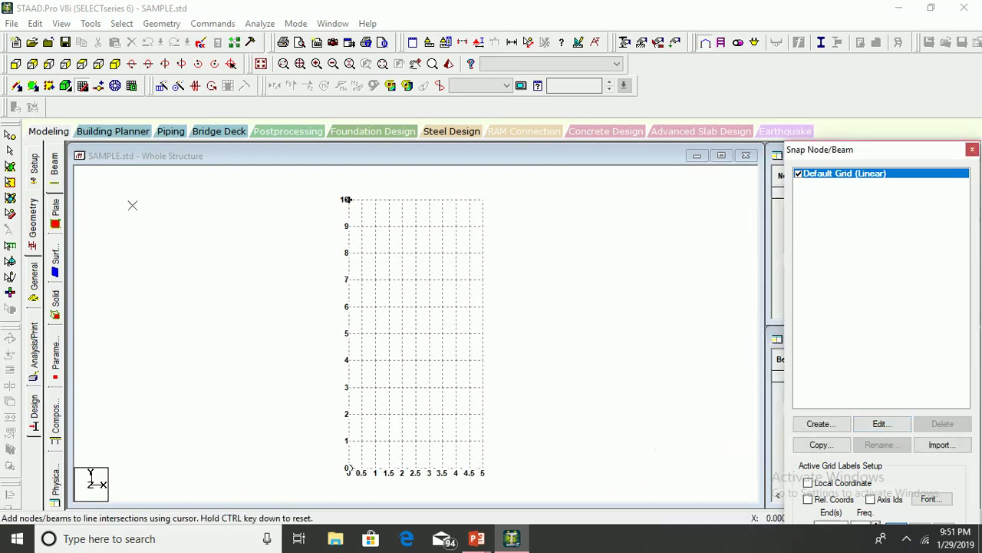
Step: Fill in the job information with job name CB and job number 1, leaving client, revision, part and reference blank
{"action": "left_click", "coordinate": [34, 169]}
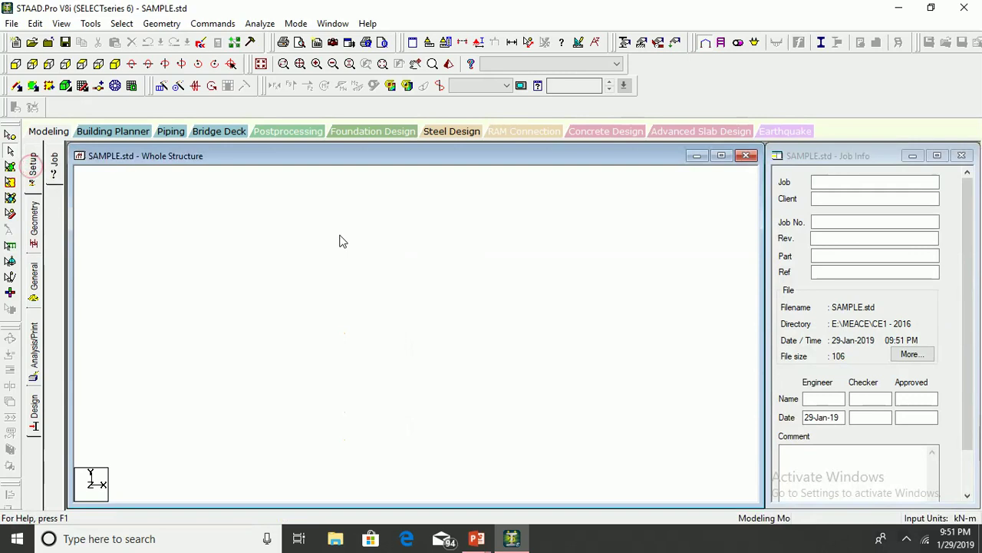
{"action": "left_click", "coordinate": [827, 182]}
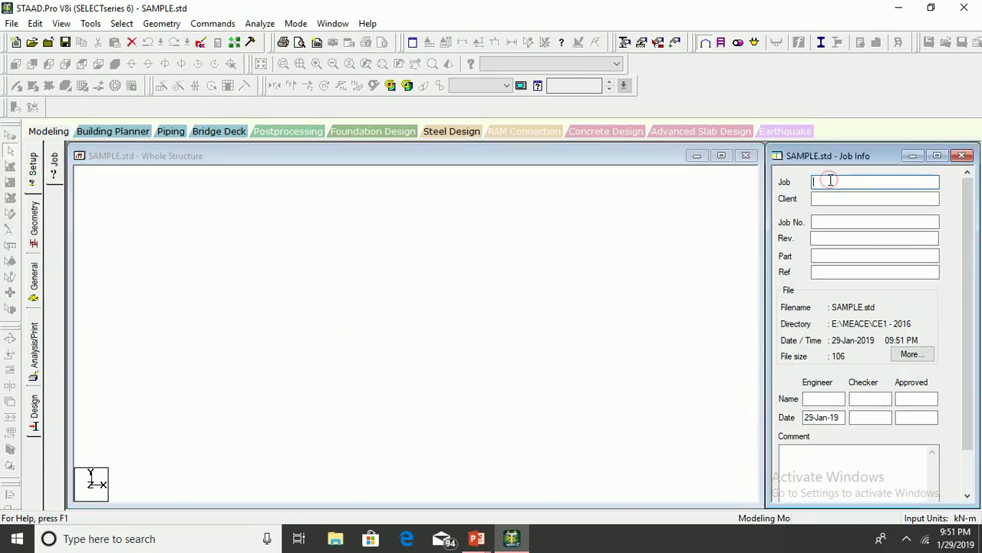
{"action": "type", "text": "CB"}
{"action": "left_click", "coordinate": [821, 202]}
{"action": "left_click", "coordinate": [819, 221]}
{"action": "type", "text": "1"}
{"action": "left_click", "coordinate": [820, 238]}
{"action": "left_click", "coordinate": [817, 257]}
{"action": "left_click", "coordinate": [823, 270]}
Step: Enter the engineer's name in the job information
{"action": "left_click", "coordinate": [815, 398]}
{"action": "type", "text": "MBM6CE"}
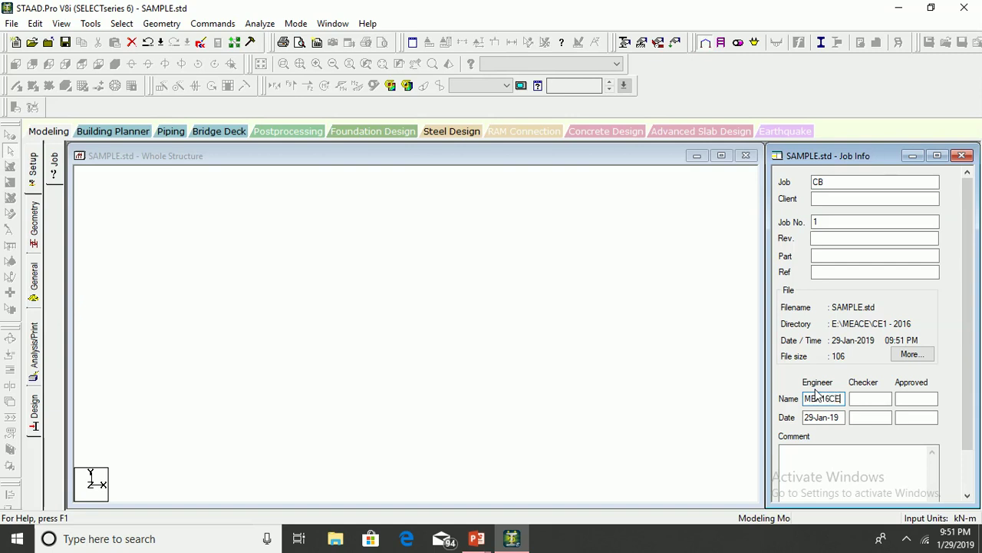
{"action": "type", "text": "XYZ"}
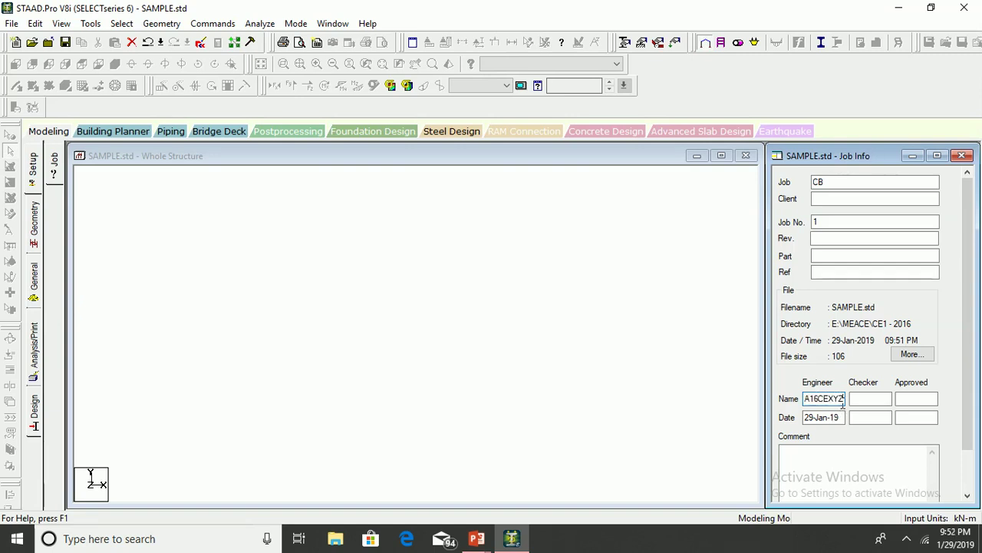
{"action": "scroll", "coordinate": [845, 404], "scroll_direction": "down", "scroll_amount": 2}
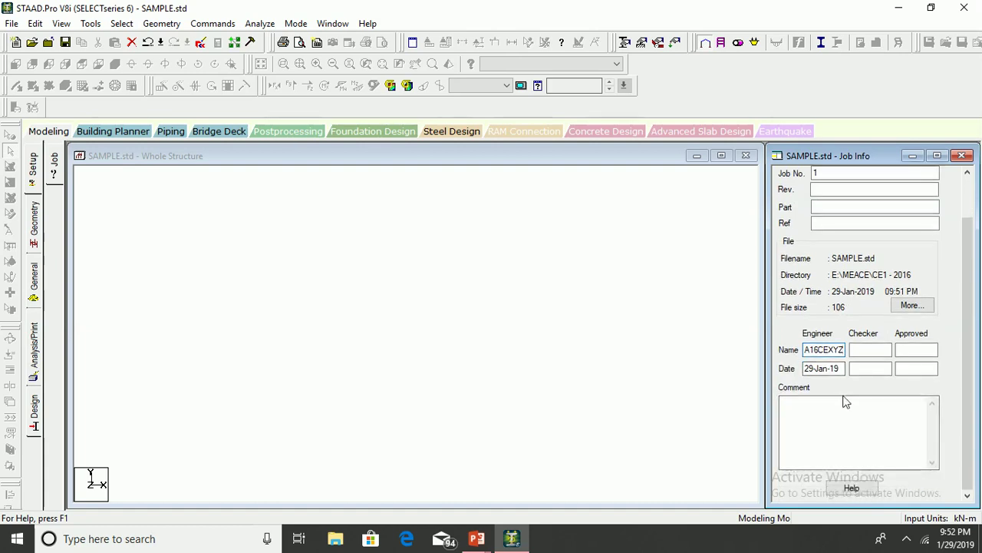
{"action": "scroll", "coordinate": [844, 404], "scroll_direction": "up", "scroll_amount": 2}
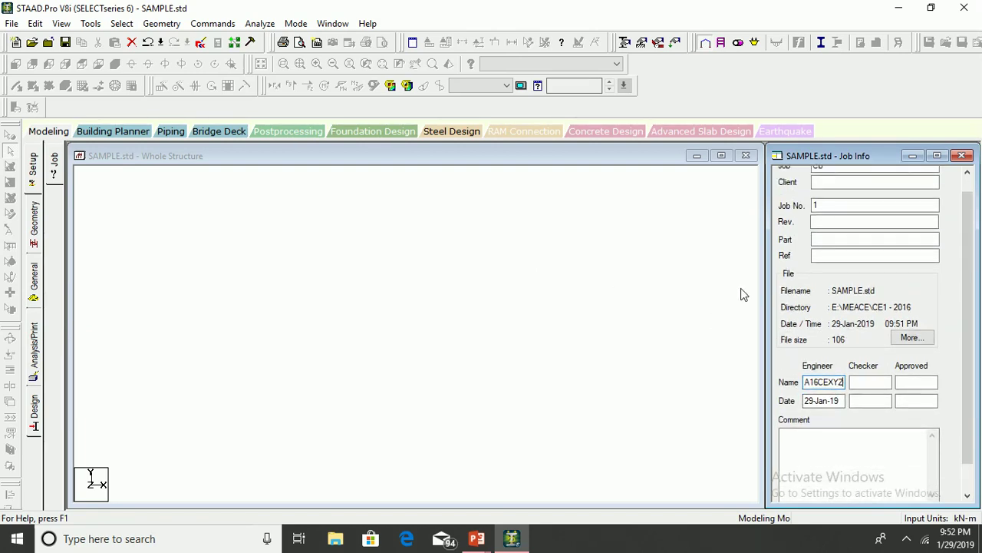
{"action": "scroll", "coordinate": [816, 274], "scroll_direction": "up", "scroll_amount": 1}
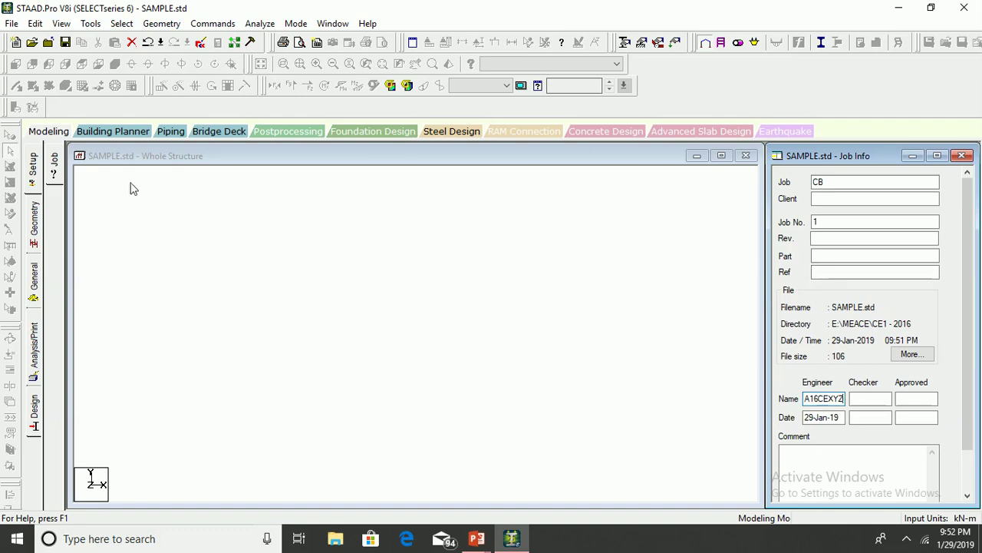
Step: Extend the default beam grid to 14 construction lines in X and 11 in Y on the right side
{"action": "left_click", "coordinate": [35, 223]}
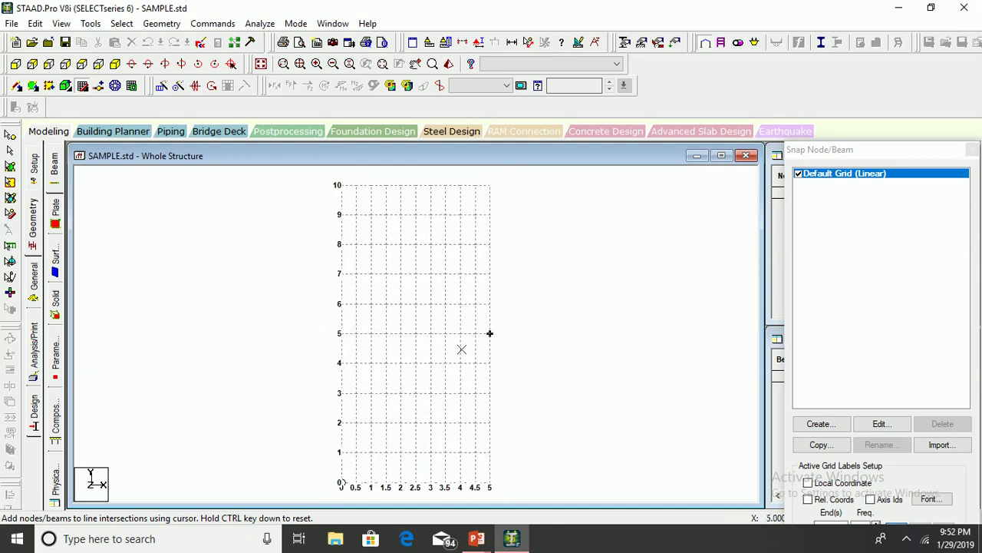
{"action": "left_click", "coordinate": [864, 426]}
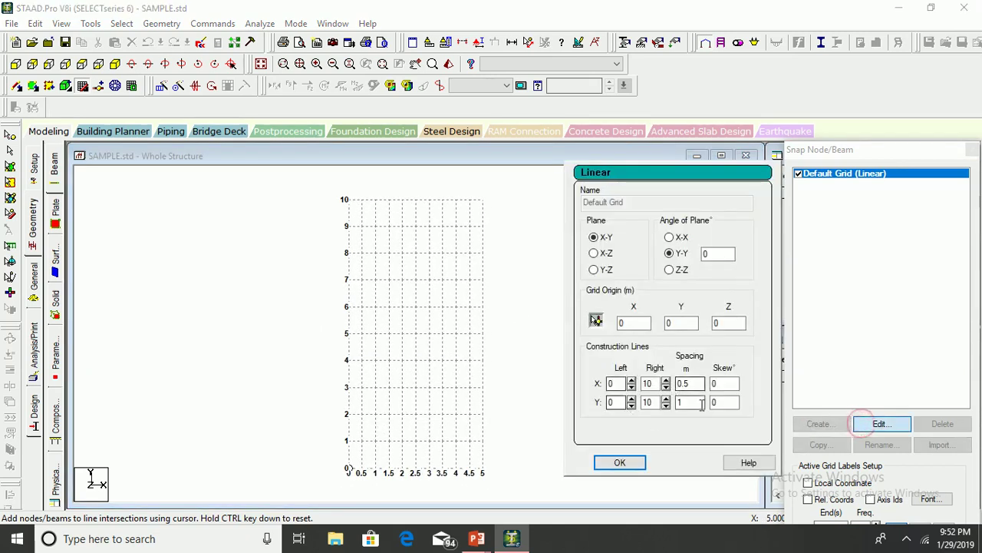
{"action": "left_click", "coordinate": [666, 379]}
{"action": "left_click", "coordinate": [666, 379]}
{"action": "left_click", "coordinate": [666, 380]}
{"action": "left_click", "coordinate": [666, 380]}
{"action": "left_click", "coordinate": [666, 380]}
{"action": "left_click", "coordinate": [666, 380]}
{"action": "left_click", "coordinate": [666, 387]}
{"action": "left_click", "coordinate": [666, 387]}
{"action": "left_click", "coordinate": [666, 398]}
{"action": "left_click", "coordinate": [666, 399]}
{"action": "left_click", "coordinate": [666, 406]}
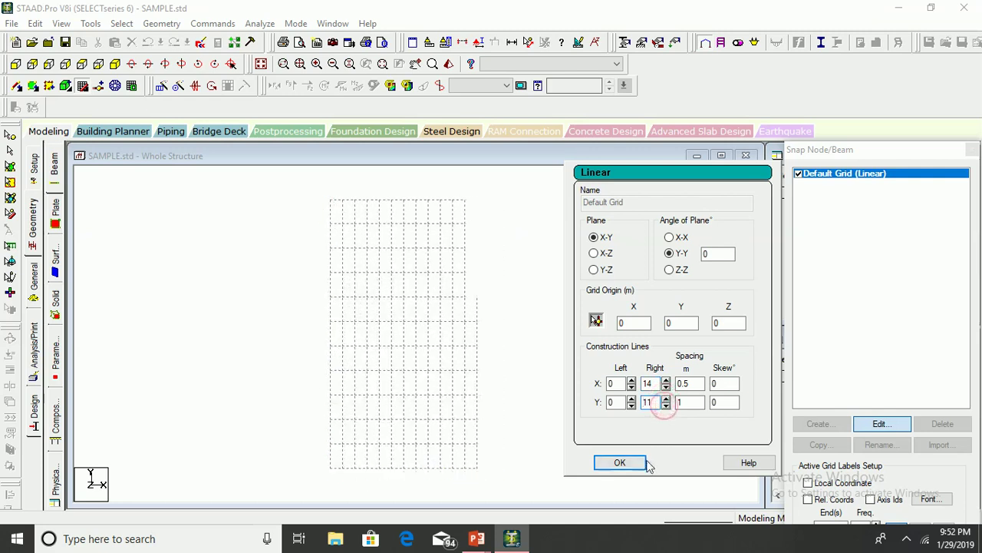
{"action": "left_click", "coordinate": [643, 463]}
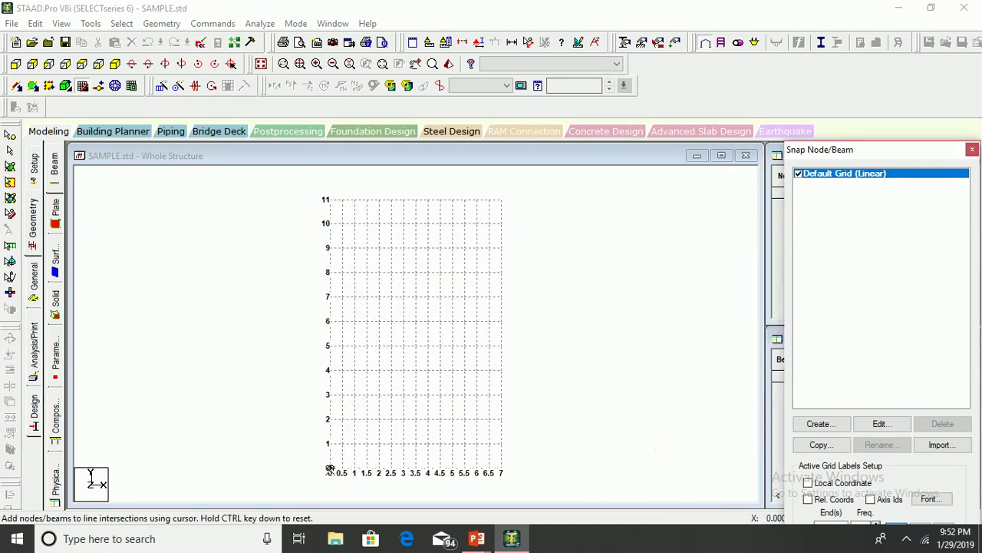
Step: Draw a 2 m horizontal beam from the grid origin along X, and turn off the snap grid
{"action": "left_click", "coordinate": [330, 469]}
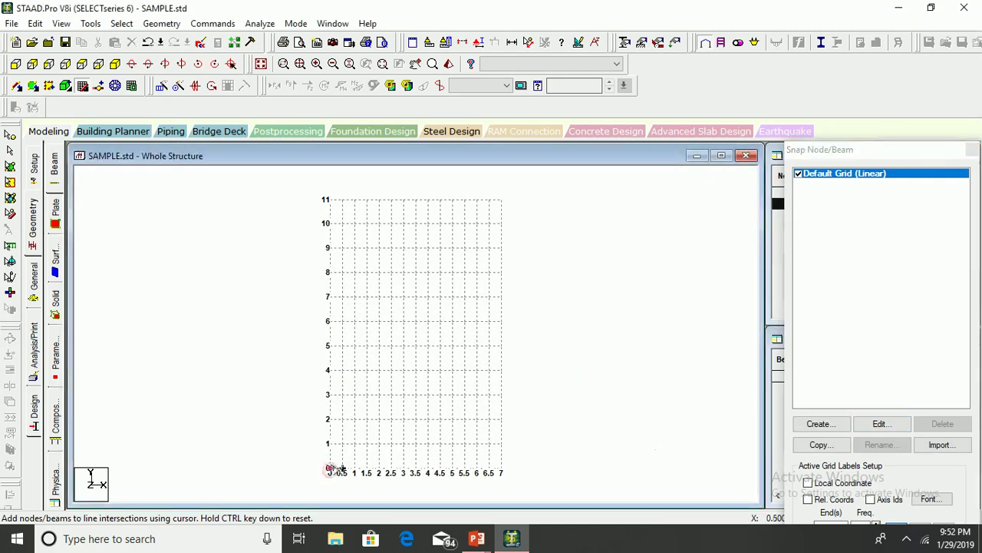
{"action": "left_click", "coordinate": [378, 469]}
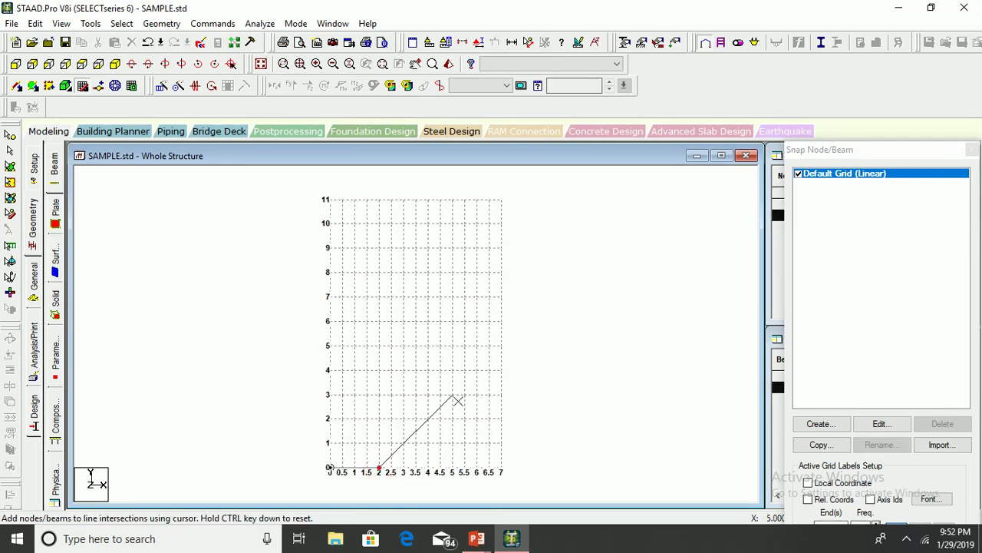
{"action": "key", "text": "Escape"}
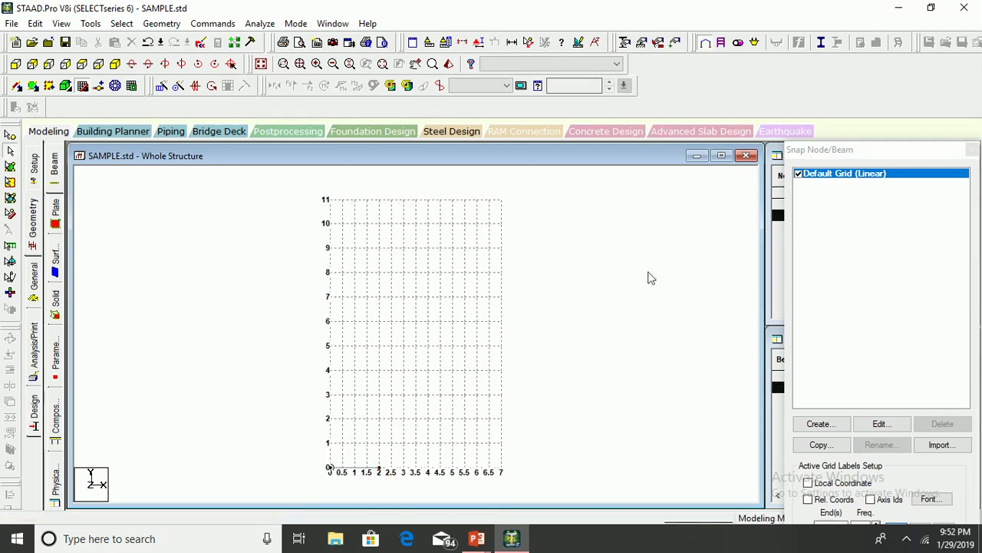
{"action": "left_click", "coordinate": [83, 86]}
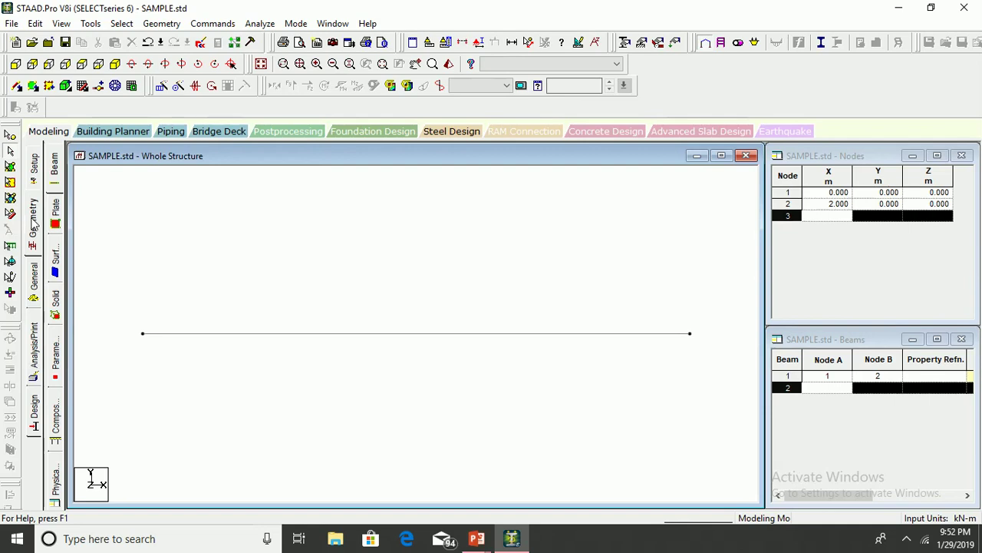
Step: Inspect the beam in the 3D rendered view from another angle, and close that view
{"action": "left_click", "coordinate": [449, 64]}
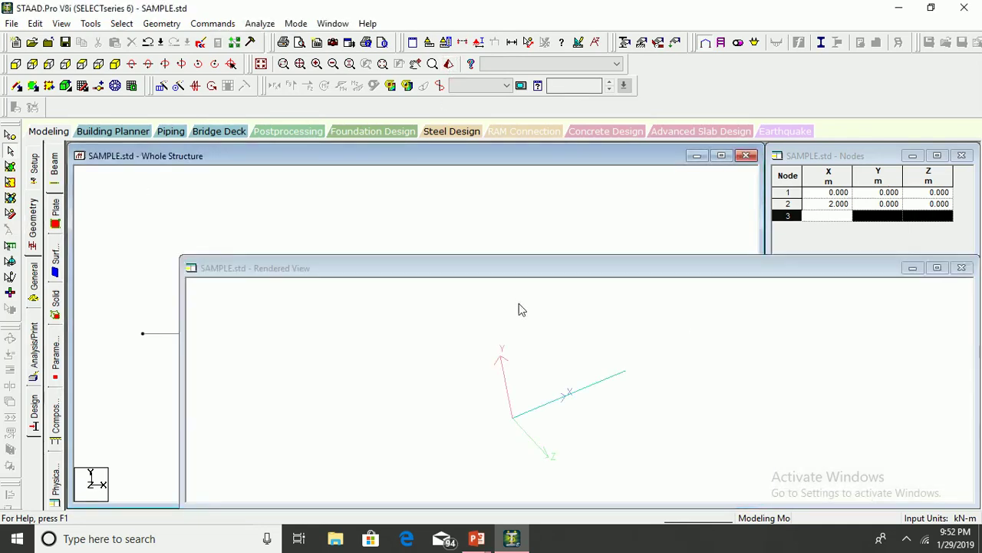
{"action": "left_click_drag", "start_coordinate": [535, 398], "coordinate": [514, 406]}
{"action": "left_click_drag", "start_coordinate": [845, 269], "coordinate": [704, 266]}
{"action": "left_click", "coordinate": [821, 265]}
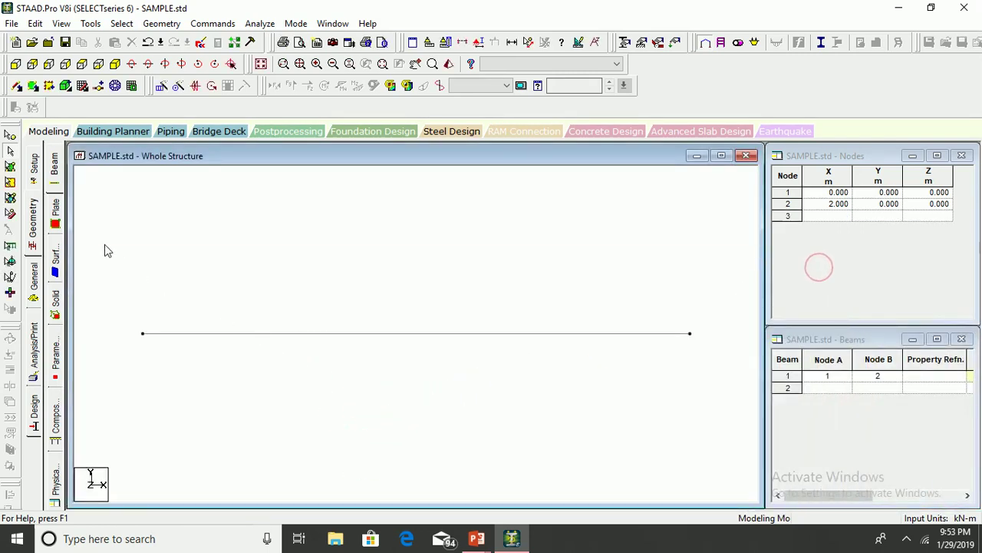
Step: Define a rectangular section property with YD 0.4 m, ZD 0.25 m and CONCRETE as the material
{"action": "left_click", "coordinate": [34, 260]}
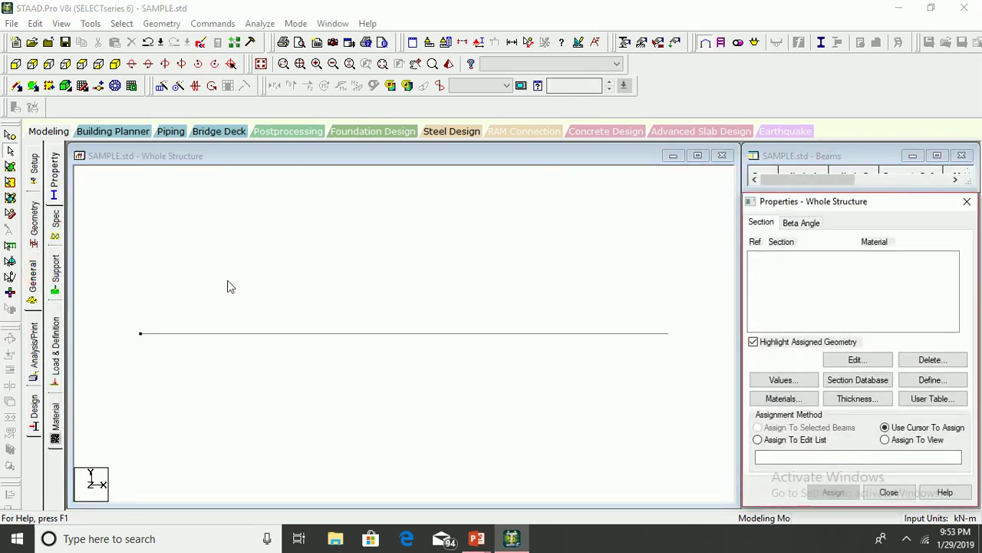
{"action": "left_click", "coordinate": [933, 380]}
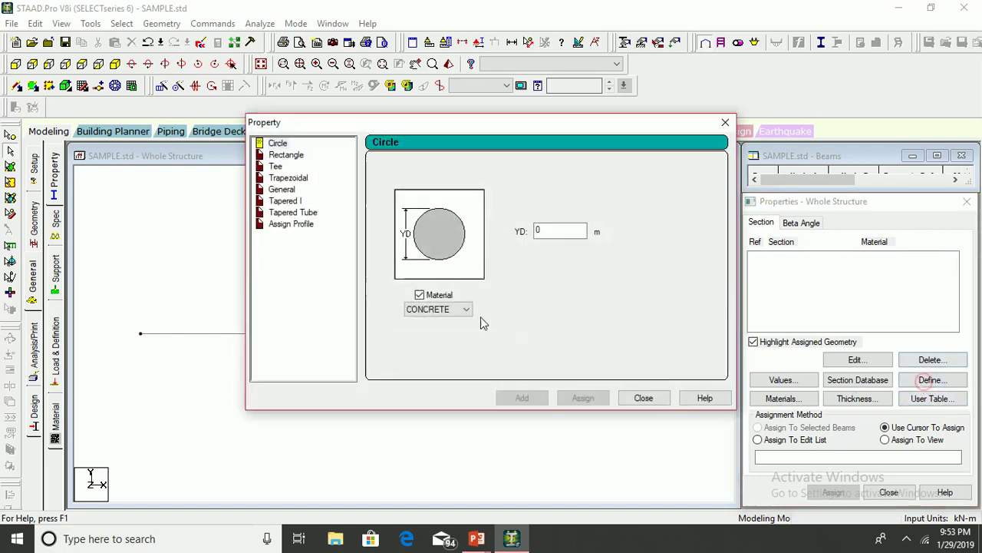
{"action": "left_click", "coordinate": [291, 157]}
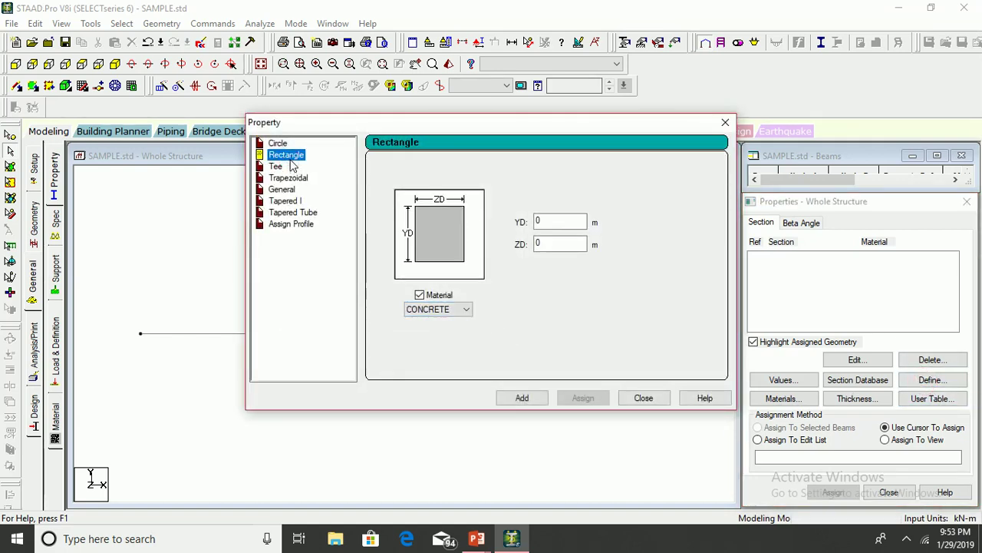
{"action": "left_click", "coordinate": [558, 221]}
{"action": "type", "text": ".4"}
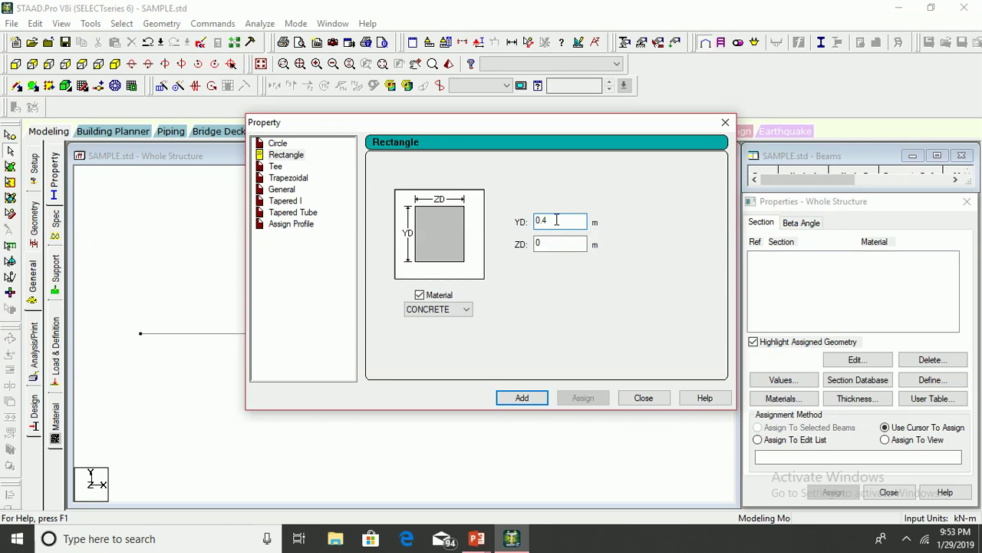
{"action": "left_click", "coordinate": [550, 243]}
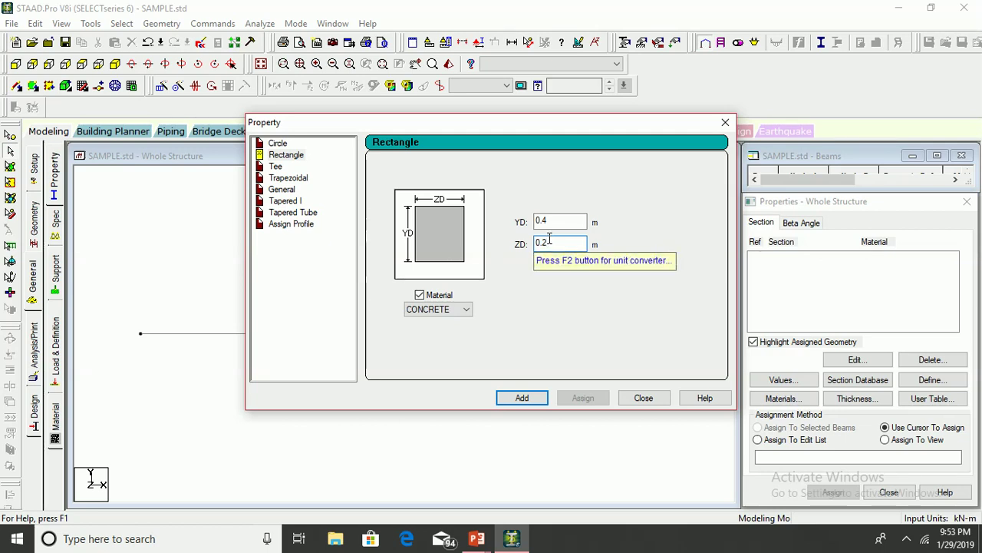
{"action": "type", "text": "5"}
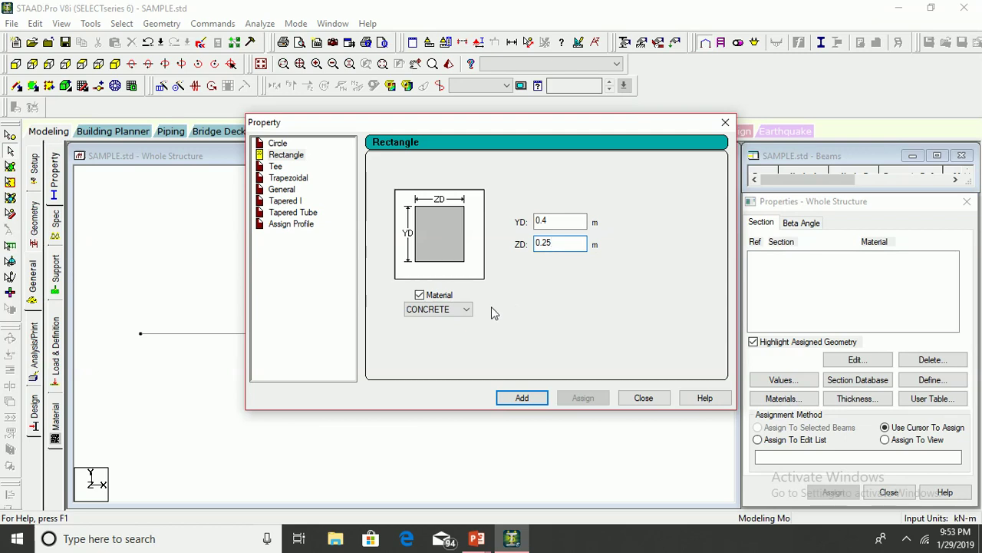
{"action": "left_click", "coordinate": [430, 310]}
{"action": "left_click", "coordinate": [428, 313]}
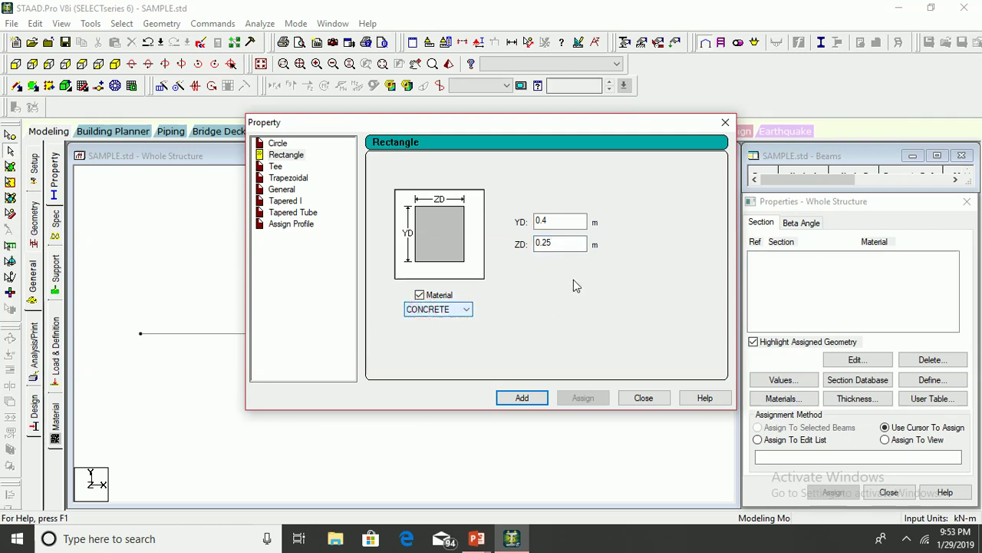
Step: Add the rectangular concrete section to the property list and assign it to the beam using the cursor
{"action": "left_click", "coordinate": [524, 399]}
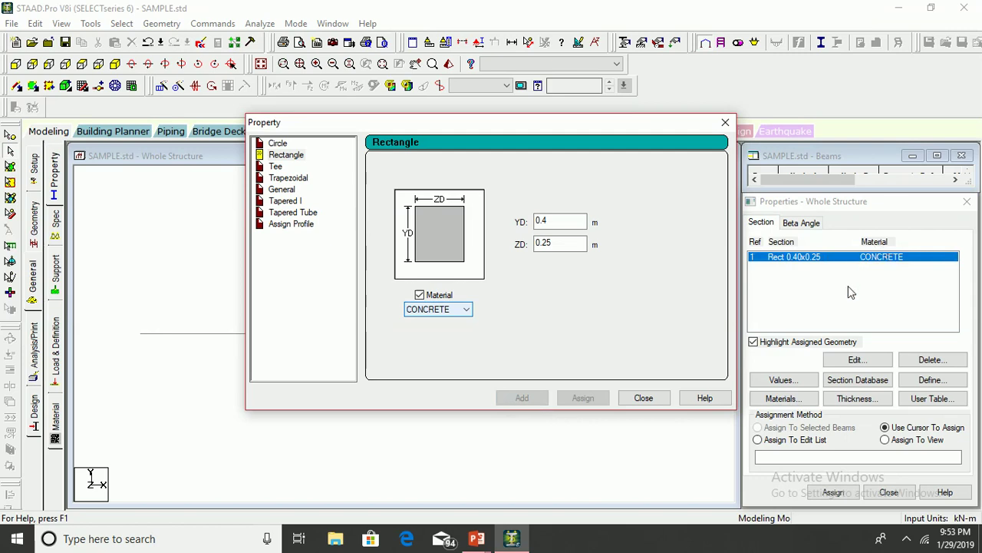
{"action": "left_click", "coordinate": [633, 396]}
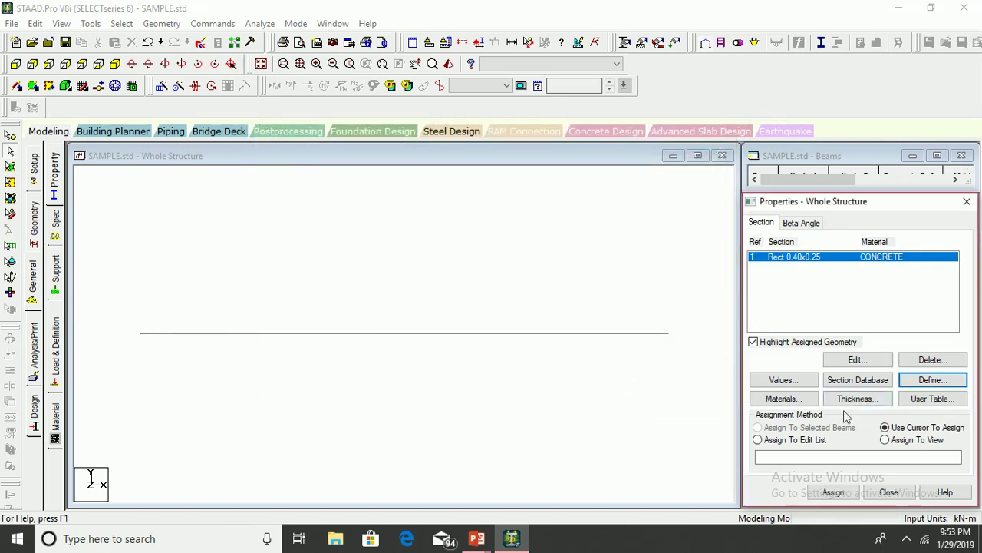
{"action": "left_click", "coordinate": [831, 491]}
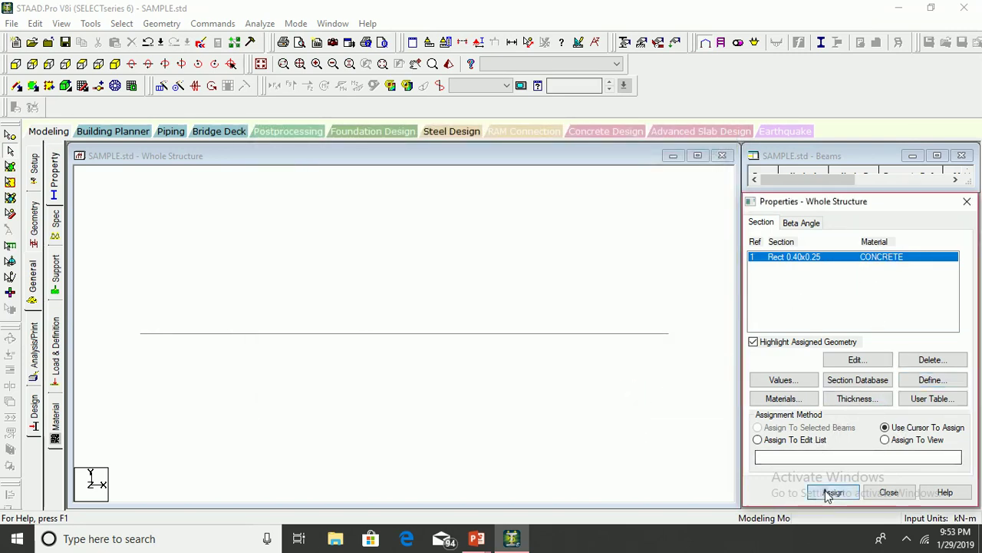
{"action": "left_click", "coordinate": [650, 334]}
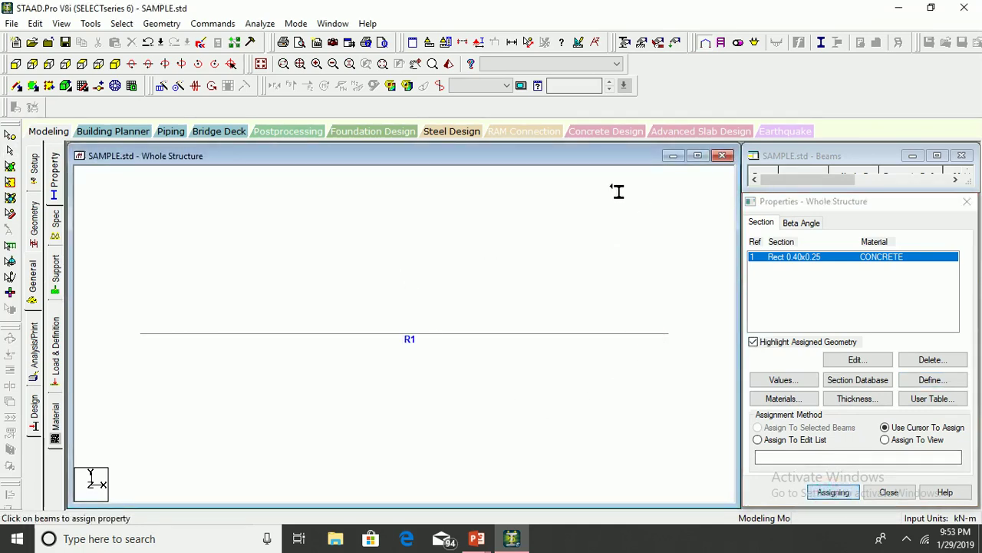
Step: Examine the beam's assigned cross-section in the 3D rendered view, and close that view
{"action": "left_click", "coordinate": [448, 65]}
{"action": "left_click_drag", "start_coordinate": [535, 290], "coordinate": [561, 286]}
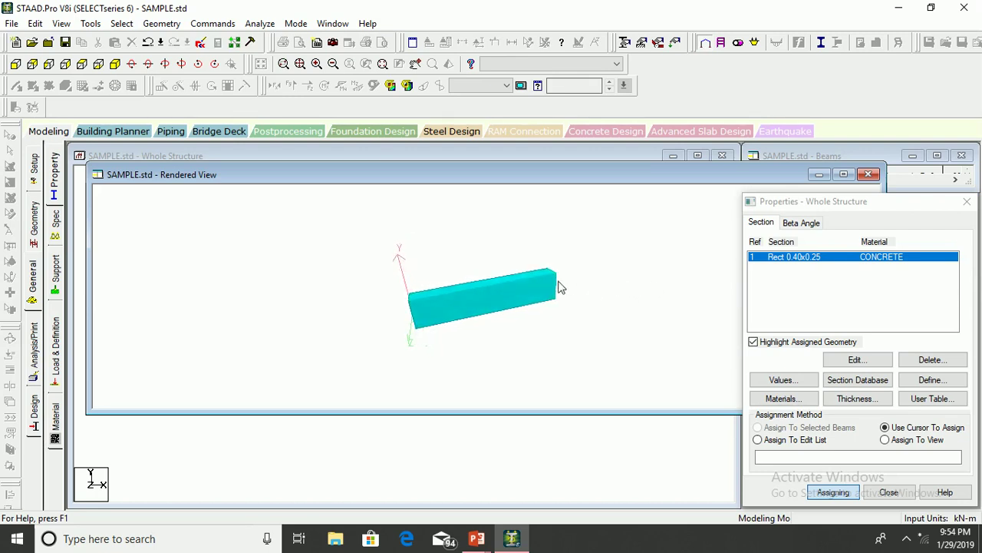
{"action": "left_click", "coordinate": [868, 174]}
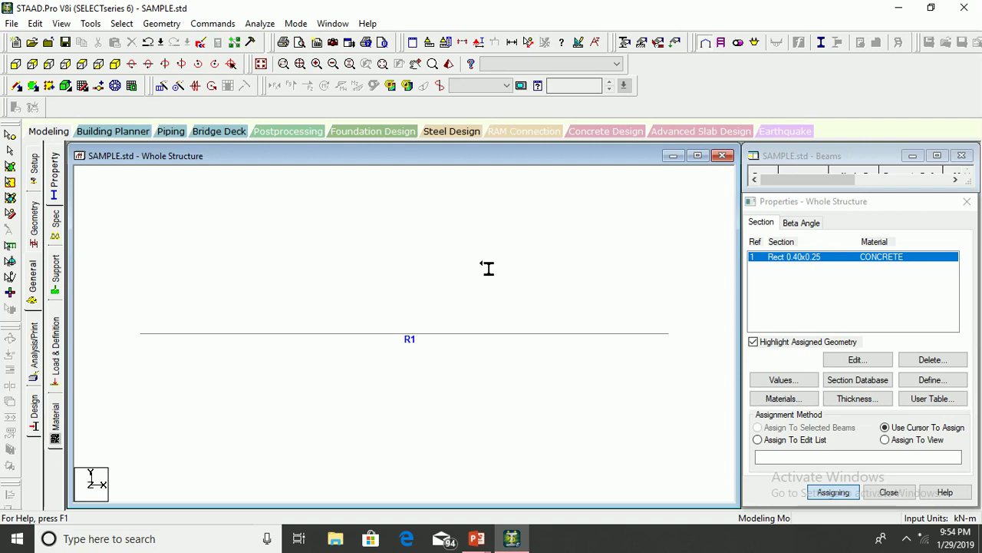
Step: Create a fixed support and assign it to the node at the beam's left end using the cursor
{"action": "left_click", "coordinate": [55, 269]}
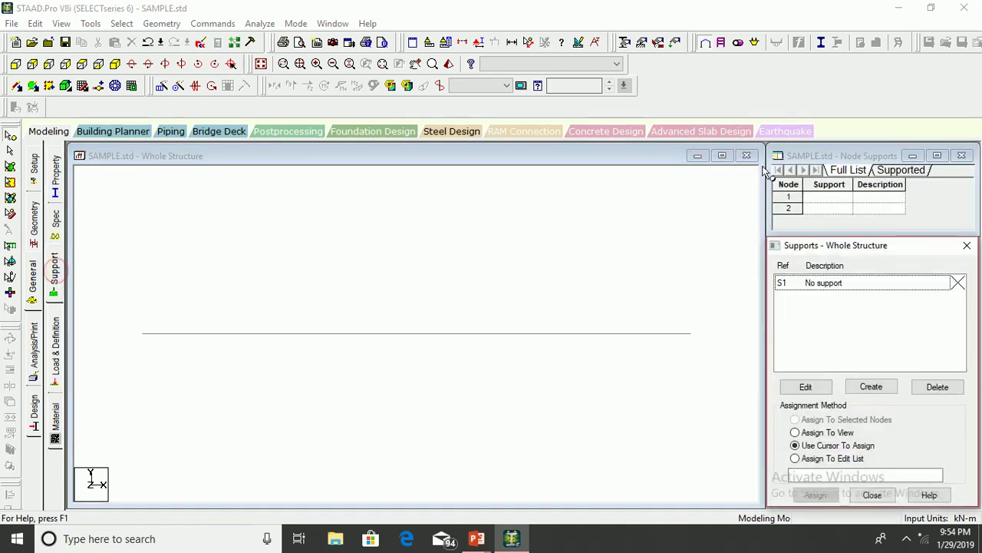
{"action": "left_click", "coordinate": [870, 386]}
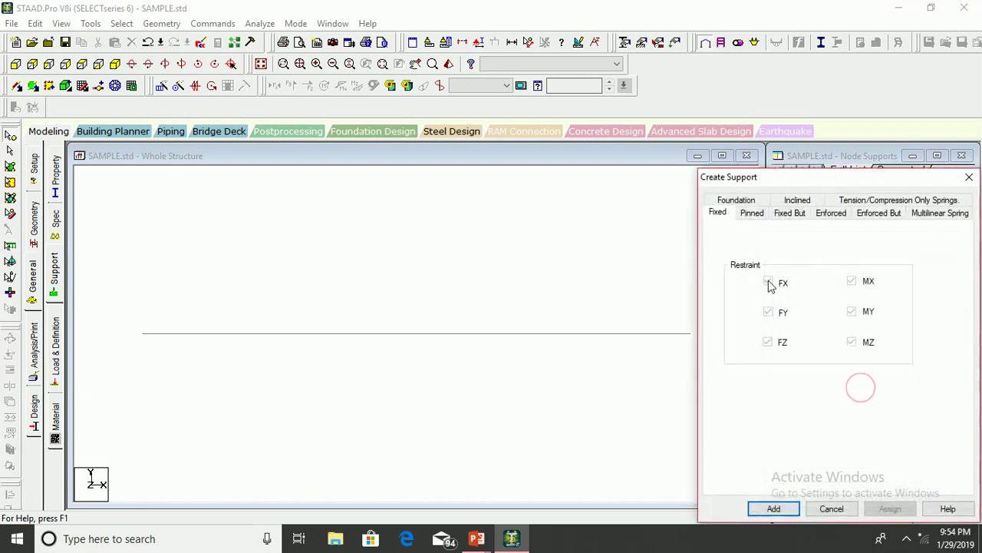
{"action": "left_click_drag", "start_coordinate": [768, 178], "coordinate": [603, 140]}
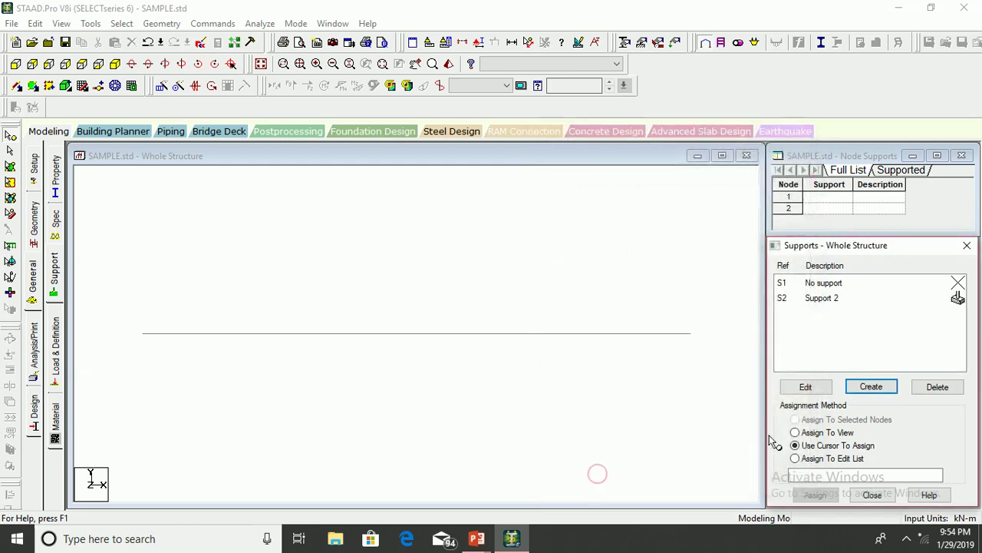
{"action": "left_click", "coordinate": [827, 300]}
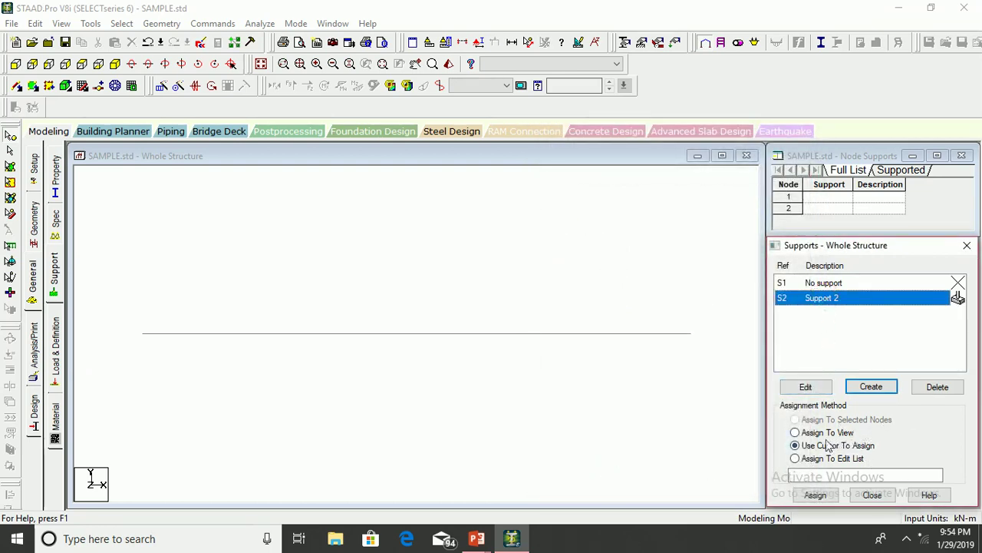
{"action": "left_click", "coordinate": [815, 494]}
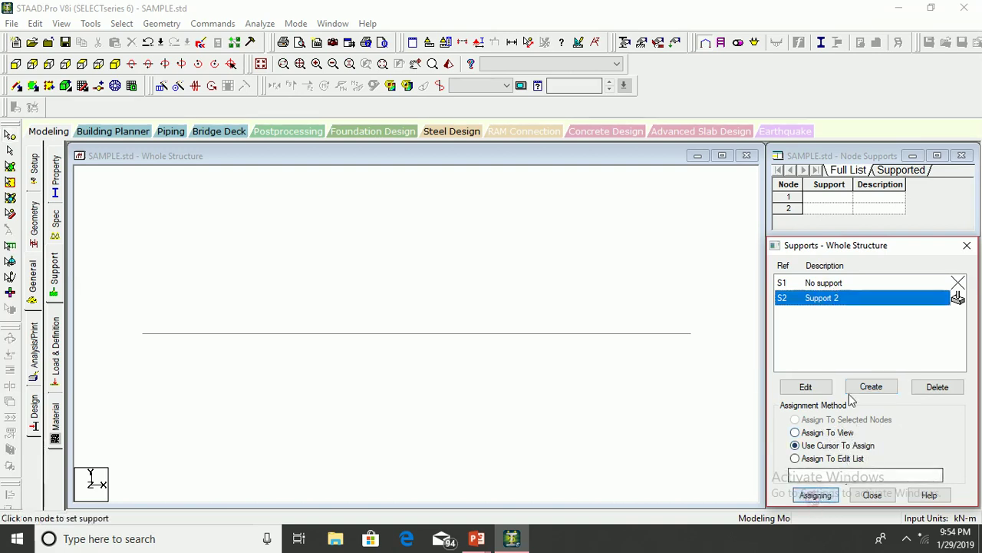
{"action": "left_click", "coordinate": [144, 339]}
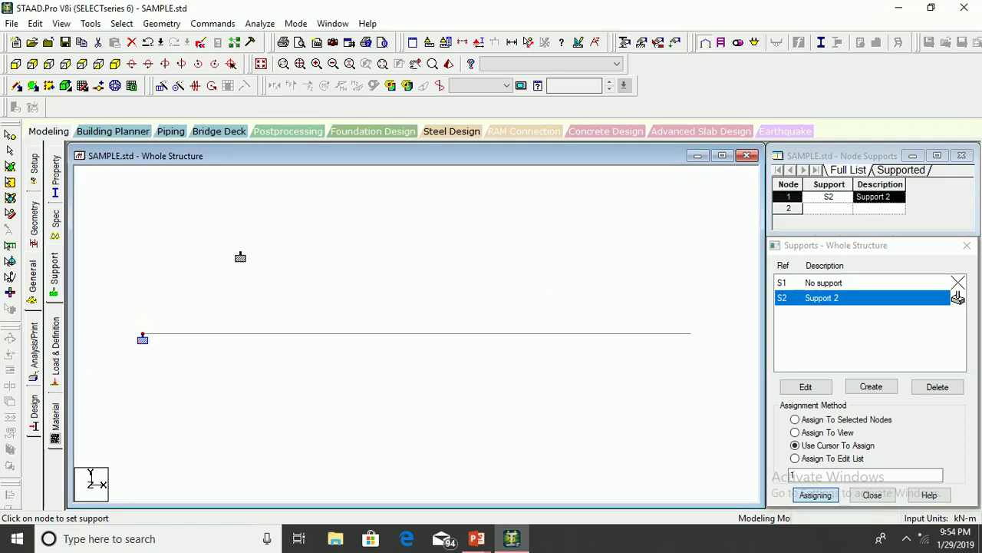
Step: Add primary load case 1 with the Dead loading type and the title DL
{"action": "left_click", "coordinate": [56, 350]}
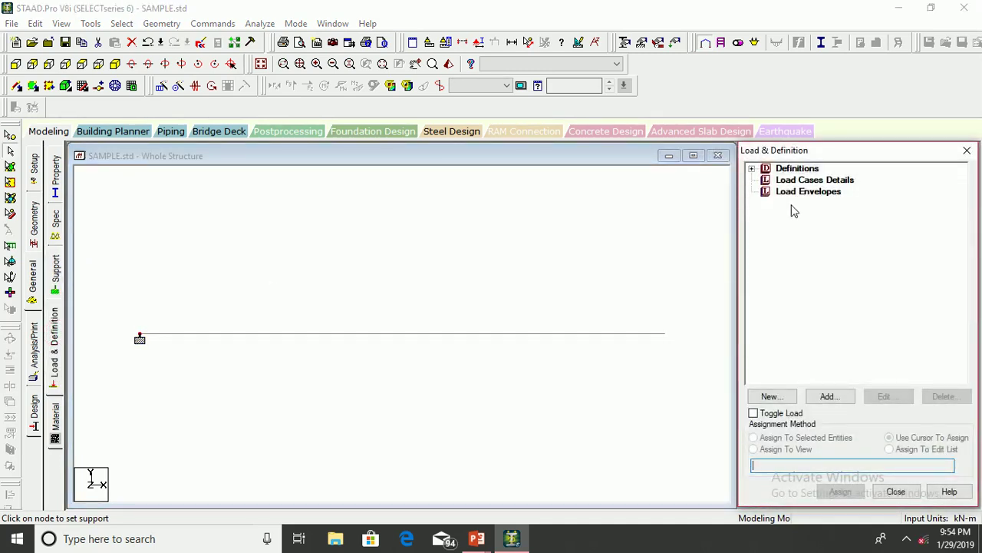
{"action": "left_click", "coordinate": [781, 182]}
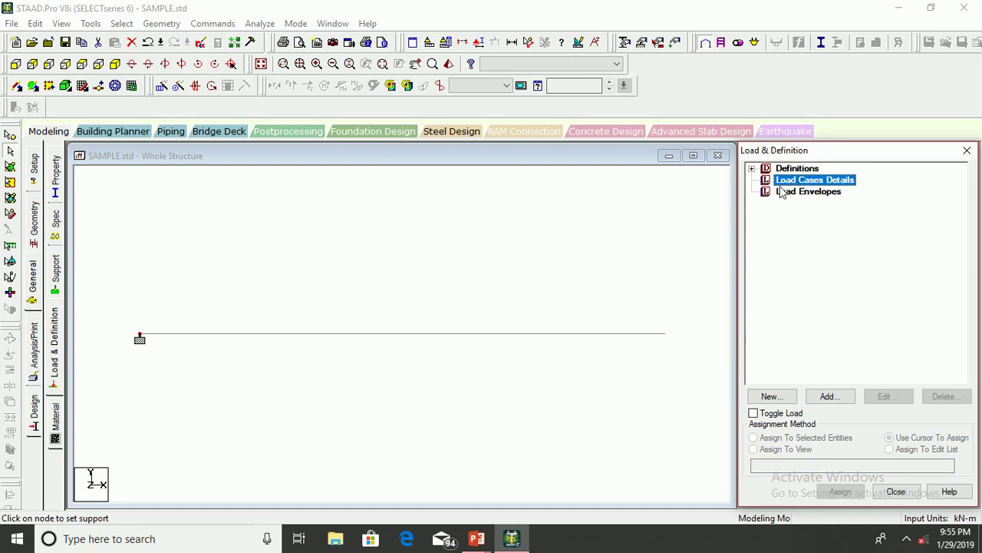
{"action": "left_click", "coordinate": [828, 395]}
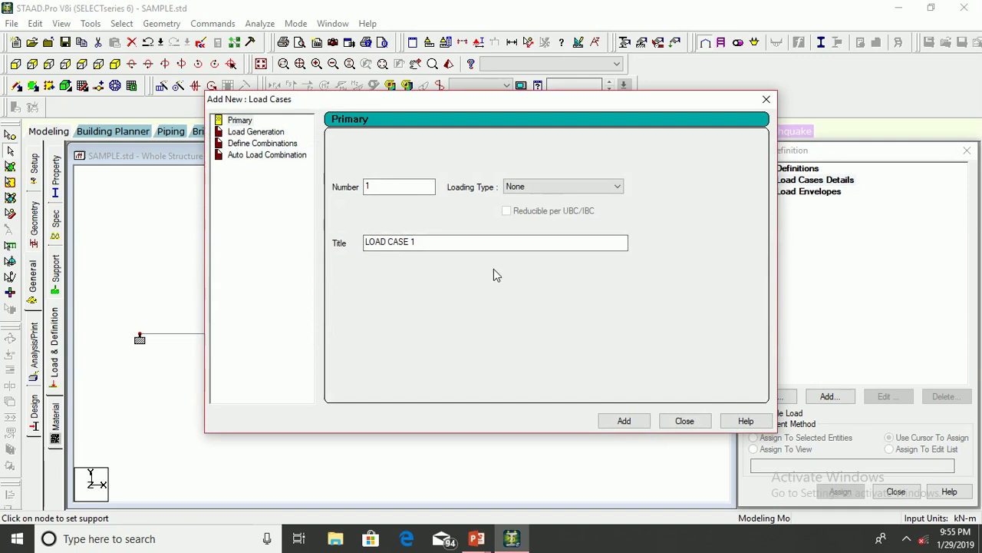
{"action": "left_click", "coordinate": [525, 186]}
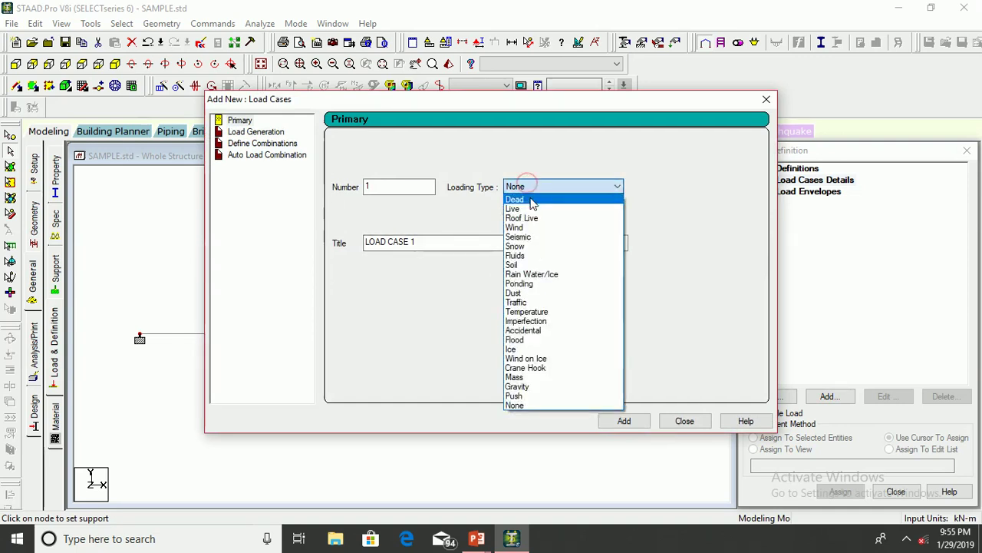
{"action": "left_click", "coordinate": [529, 196]}
{"action": "left_click_drag", "start_coordinate": [443, 241], "coordinate": [361, 243]}
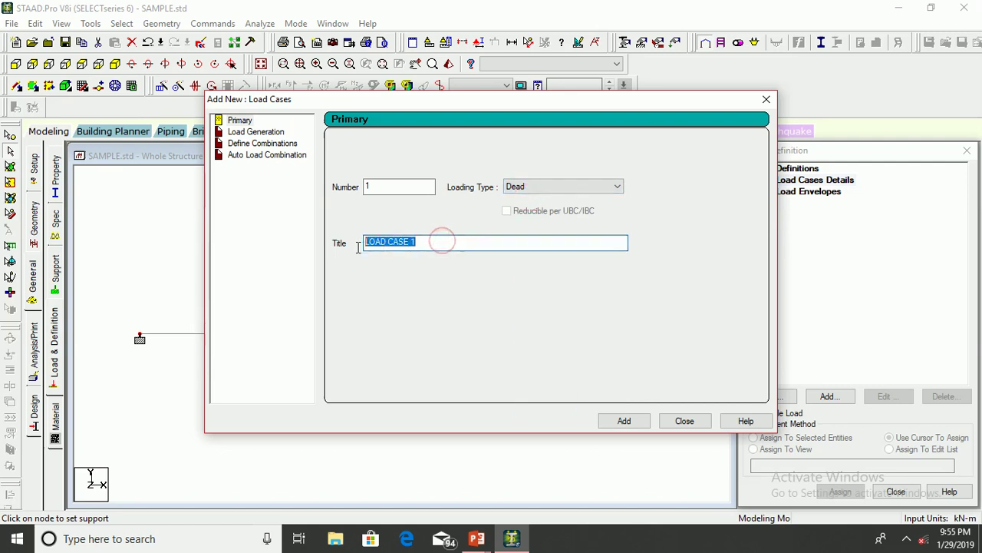
{"action": "type", "text": "DL"}
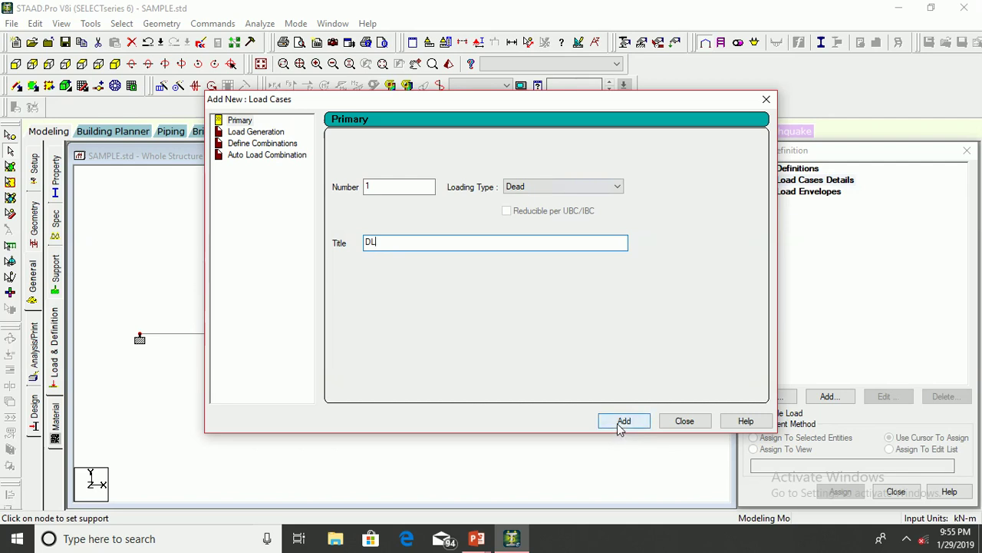
{"action": "left_click", "coordinate": [620, 424]}
Step: Add primary load case 2 with the Live loading type and the title LL, and close the load case dialog
{"action": "left_click", "coordinate": [537, 188]}
{"action": "left_click", "coordinate": [528, 201]}
{"action": "left_click", "coordinate": [452, 243]}
{"action": "key", "text": "shift+Home"}
{"action": "type", "text": "L"}
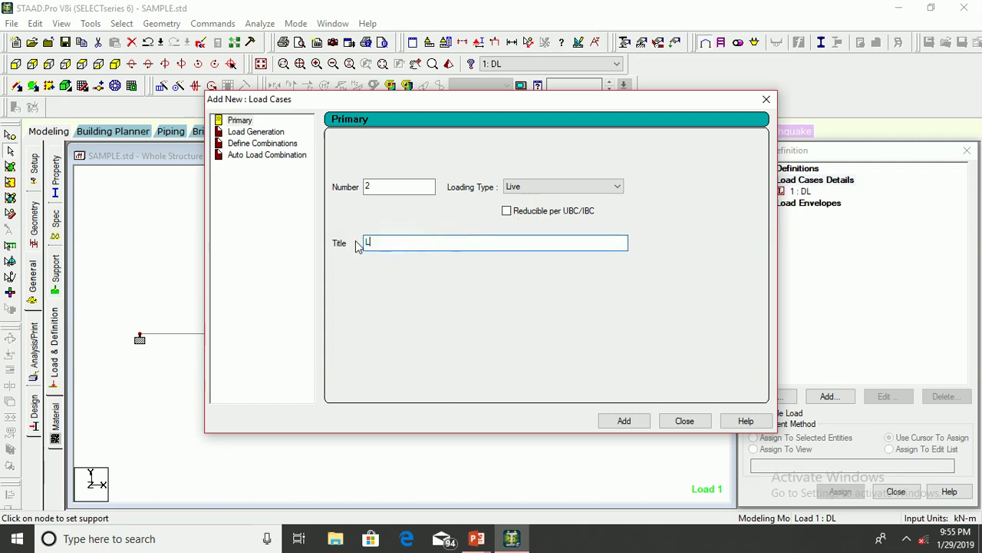
{"action": "left_click", "coordinate": [626, 421]}
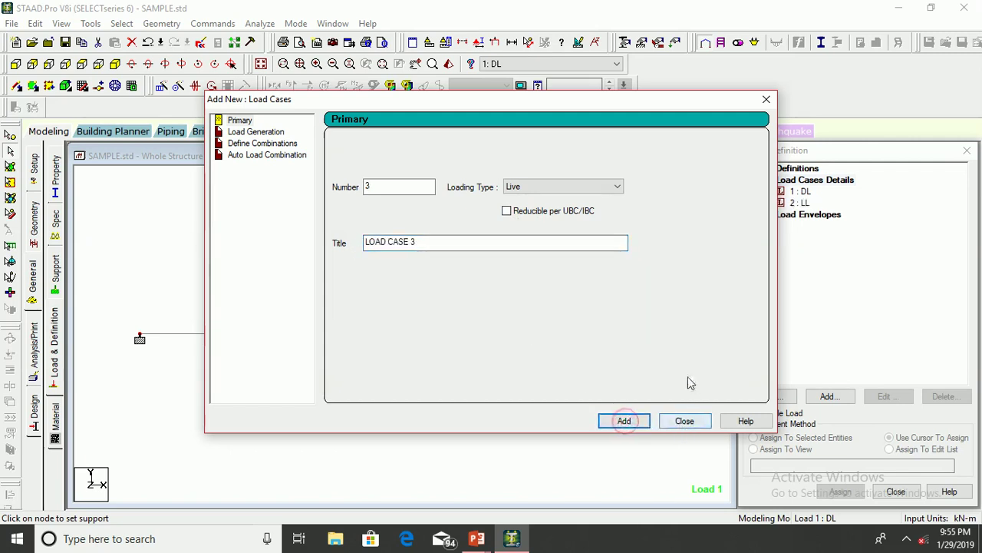
{"action": "left_click", "coordinate": [683, 421]}
Step: Add a selfweight load in the Y direction with factor -1 to the DL case and assign it to the beam
{"action": "left_click", "coordinate": [801, 192]}
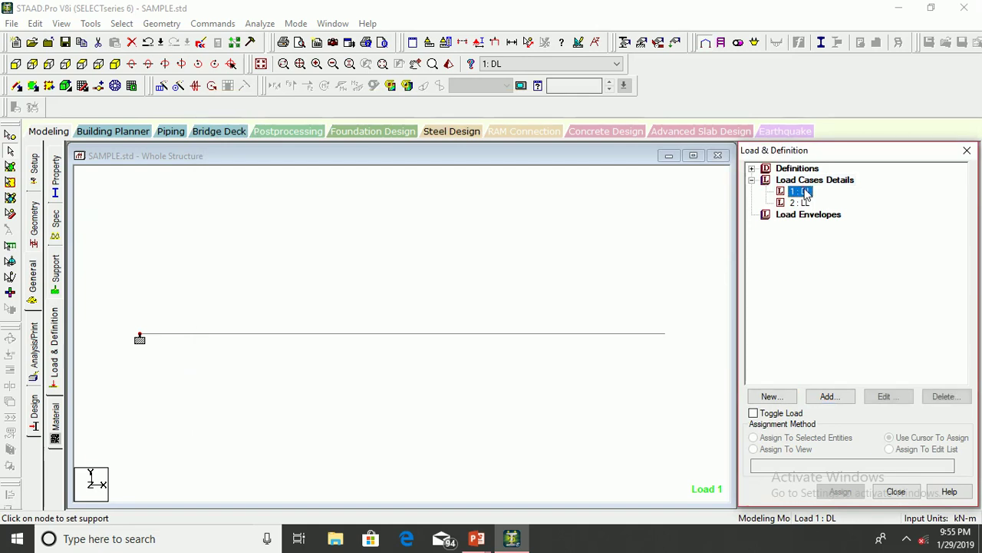
{"action": "left_click", "coordinate": [841, 398]}
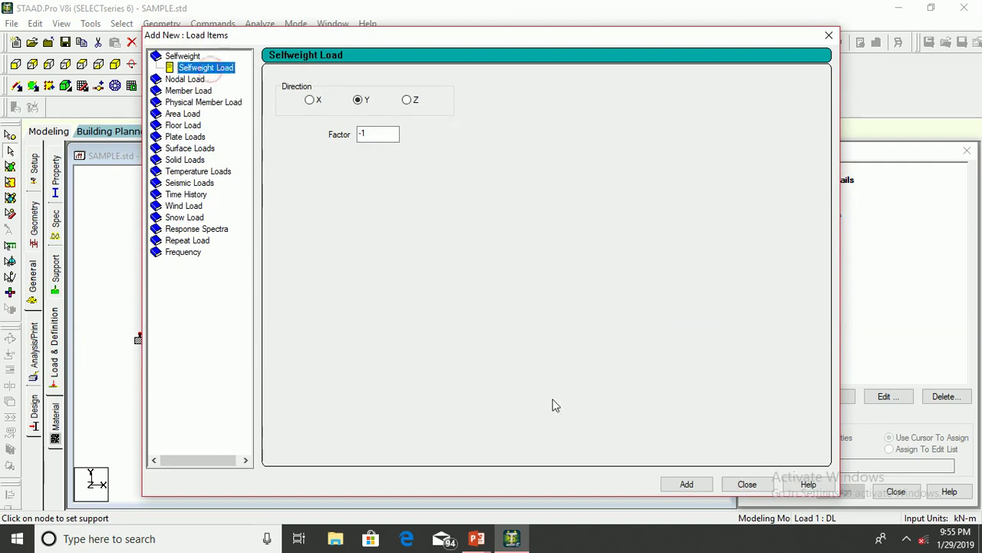
{"action": "left_click", "coordinate": [688, 486]}
{"action": "left_click", "coordinate": [748, 485]}
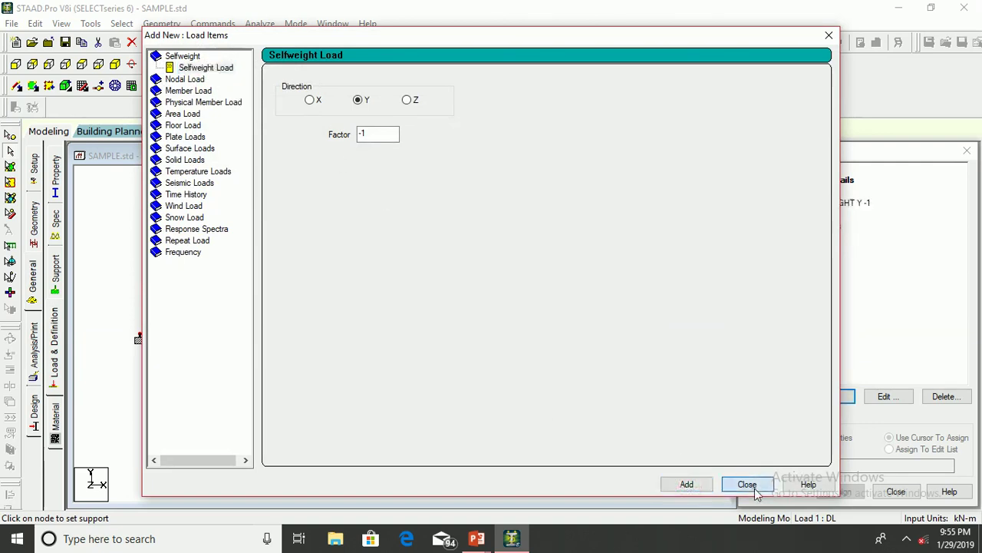
{"action": "left_click", "coordinate": [836, 203]}
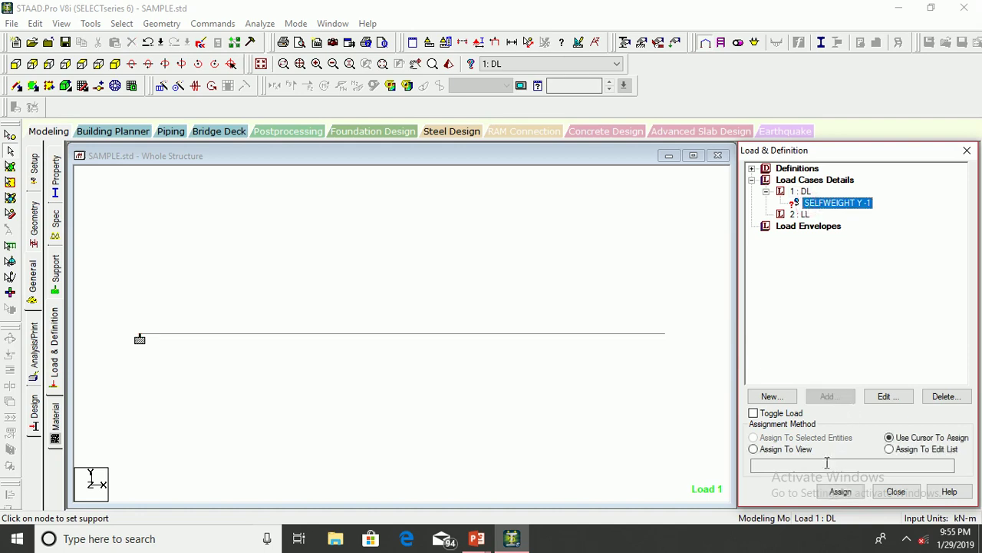
{"action": "left_click", "coordinate": [840, 491]}
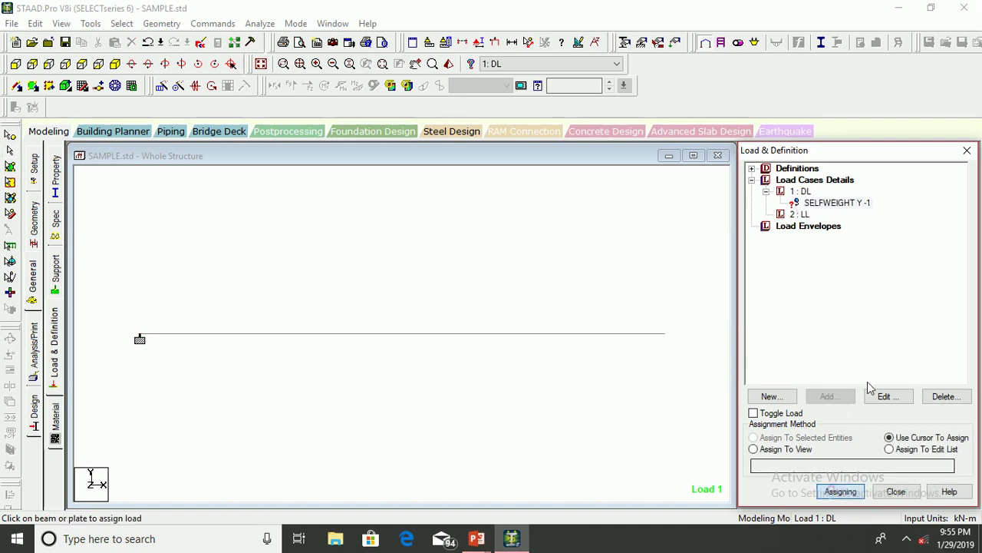
{"action": "left_click", "coordinate": [627, 335]}
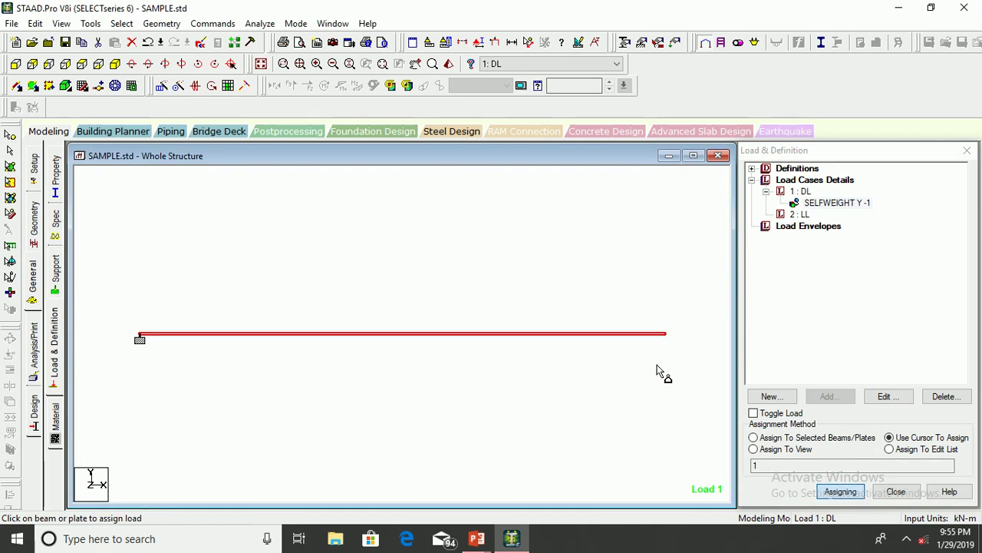
Step: Add a uniform member force of -5 kN/m in the GY direction to the LL load case
{"action": "left_click", "coordinate": [800, 214]}
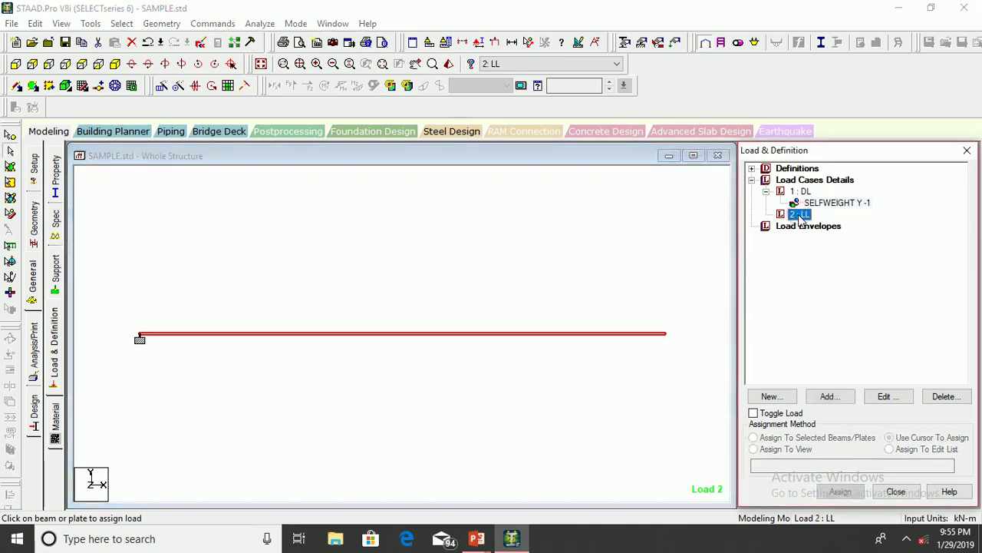
{"action": "left_click", "coordinate": [828, 396]}
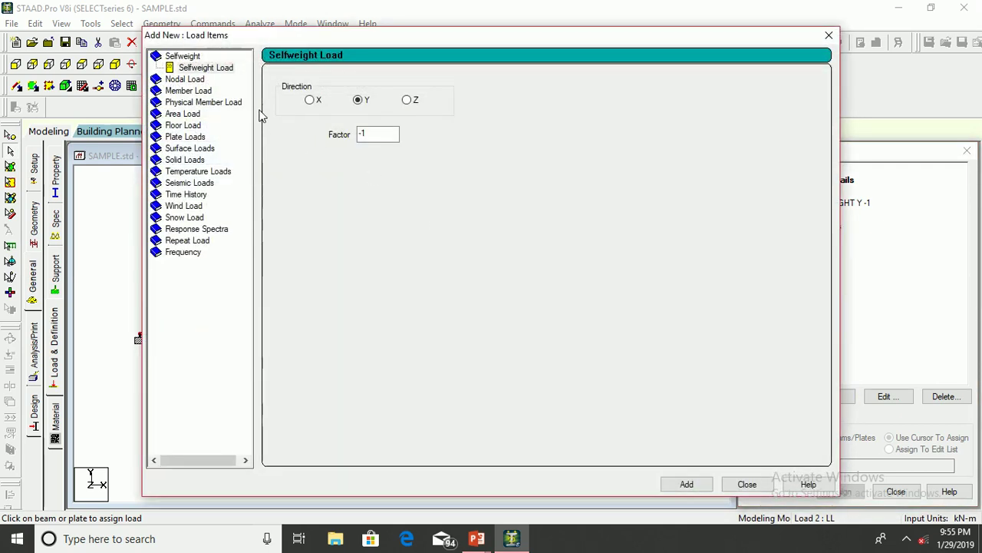
{"action": "left_click", "coordinate": [205, 92]}
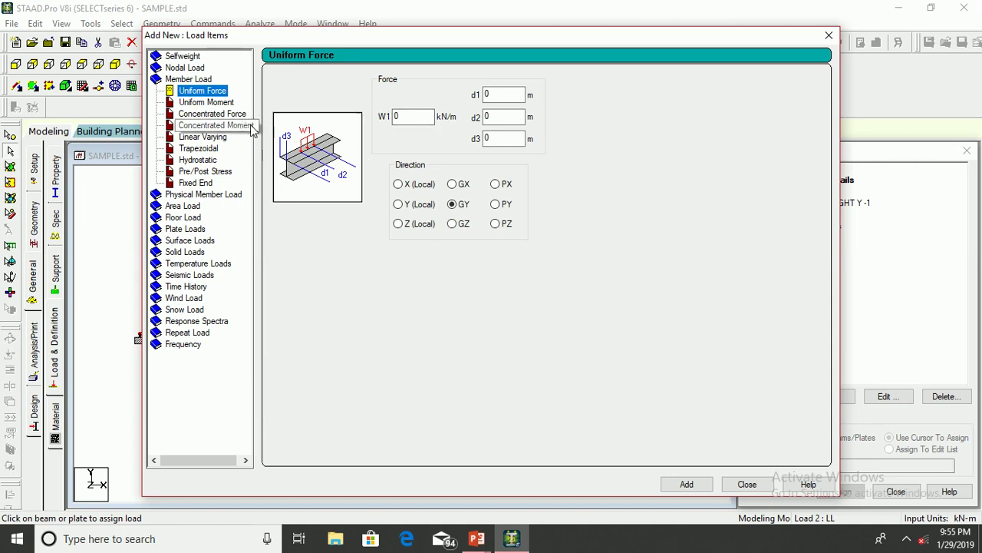
{"action": "double_click", "coordinate": [396, 116]}
{"action": "type", "text": "-5"}
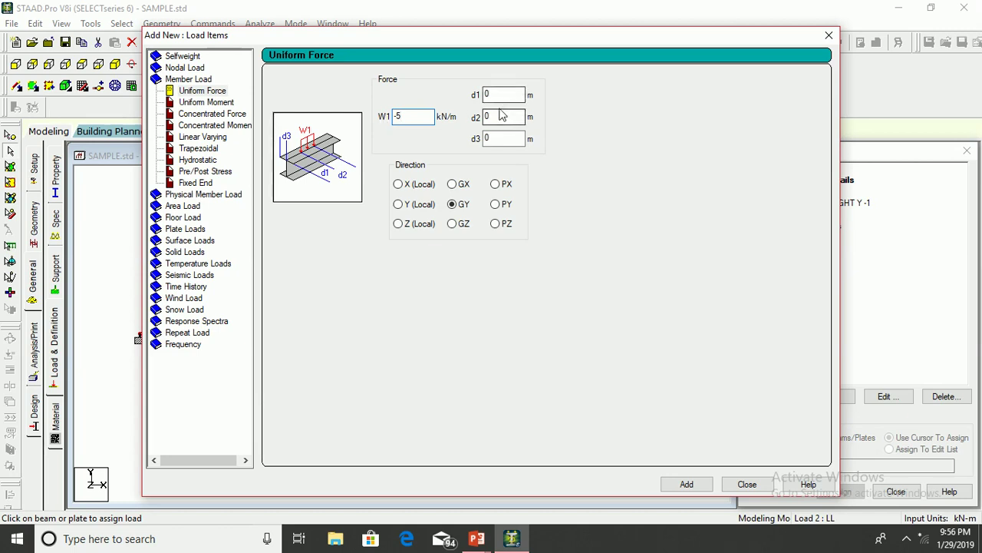
{"action": "left_click", "coordinate": [672, 484]}
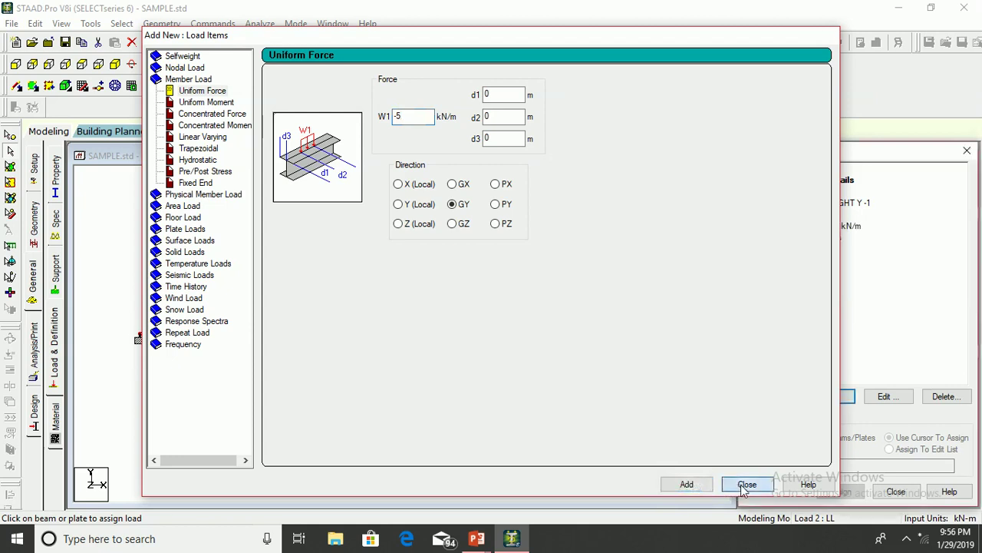
{"action": "left_click", "coordinate": [746, 484]}
Step: Save the modified structure and assign the -5 kN/m uniform load to the selected beam
{"action": "left_click", "coordinate": [825, 226]}
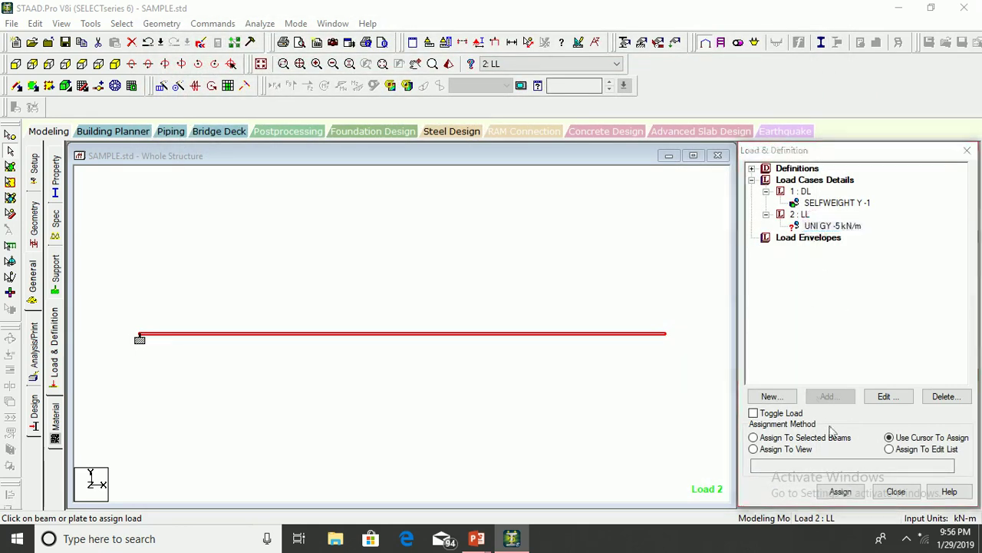
{"action": "left_click", "coordinate": [853, 359]}
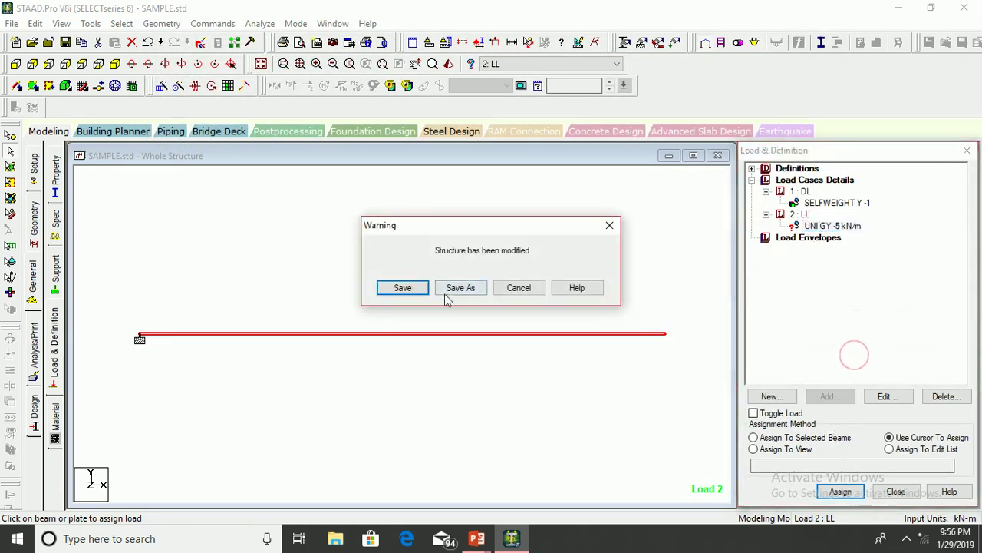
{"action": "left_click", "coordinate": [418, 290]}
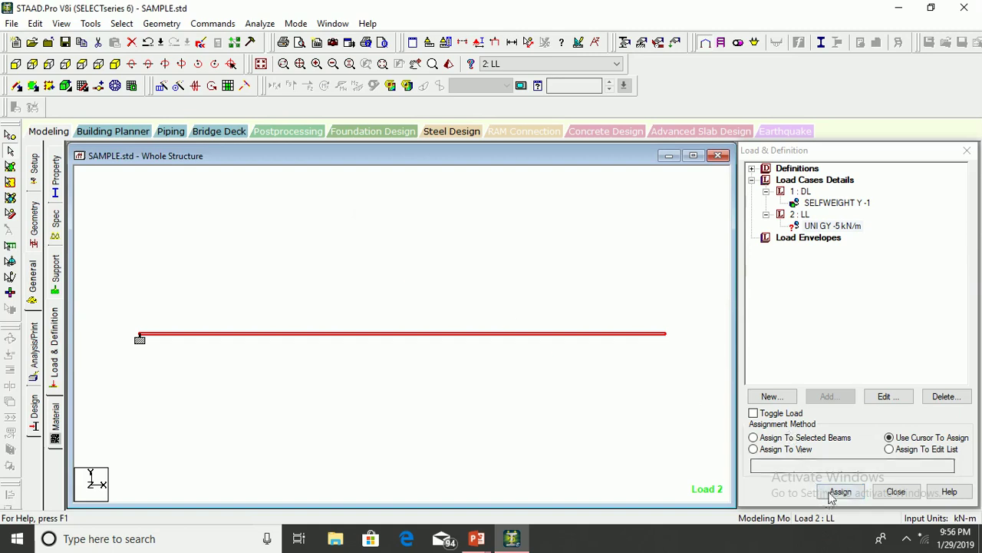
{"action": "left_click", "coordinate": [799, 442]}
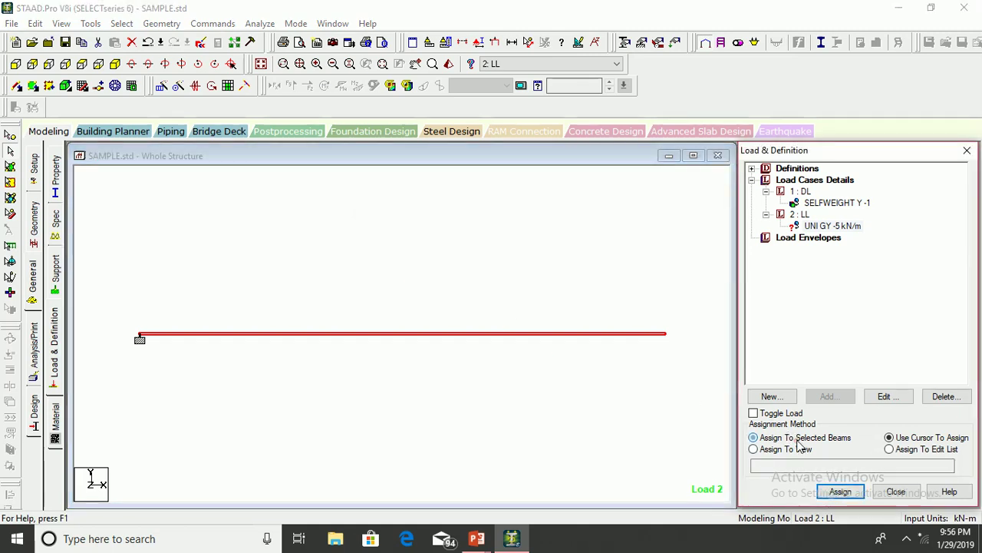
{"action": "left_click", "coordinate": [840, 491]}
{"action": "left_click", "coordinate": [879, 364]}
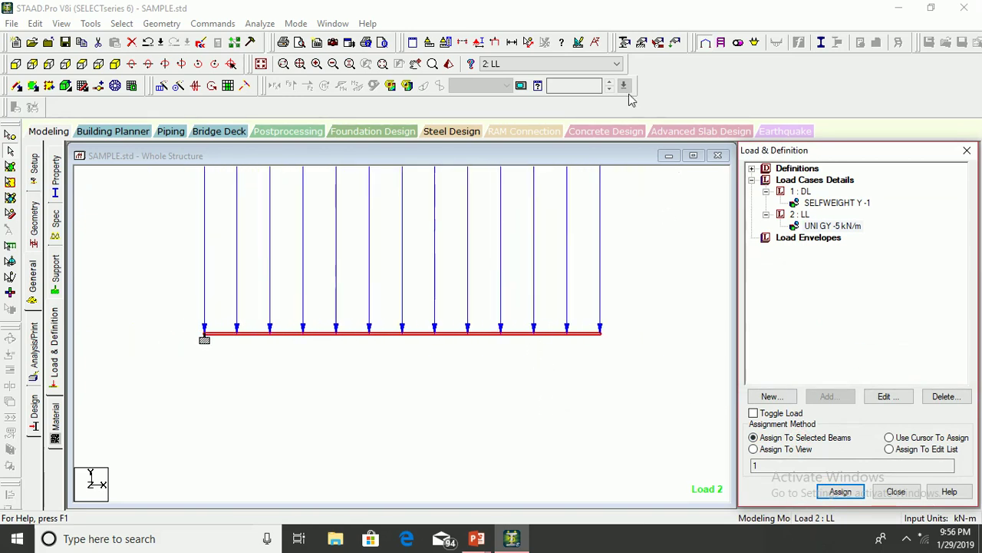
Step: Set the distributed force display scale to 10 kN/m per m
{"action": "left_click", "coordinate": [580, 46]}
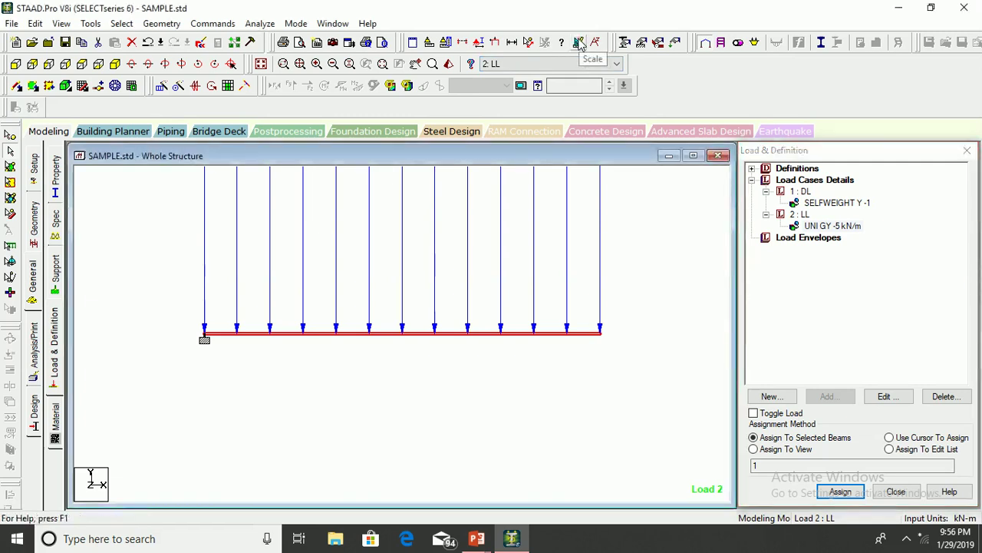
{"action": "double_click", "coordinate": [405, 130]}
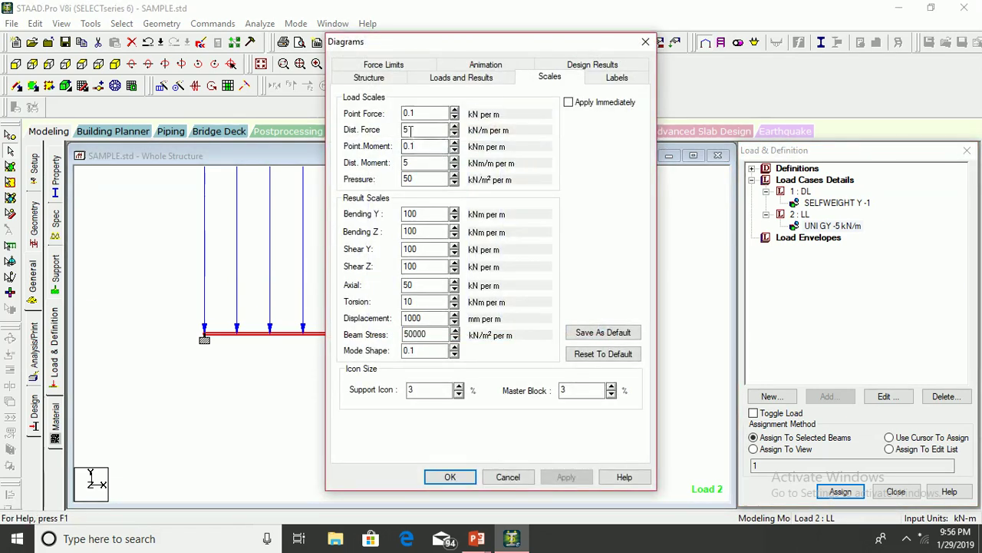
{"action": "type", "text": "10"}
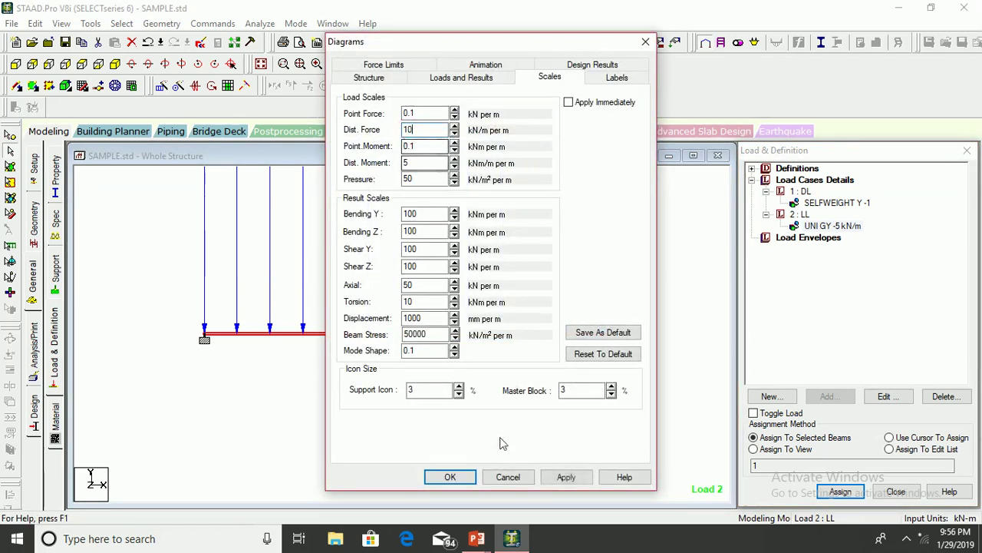
{"action": "left_click", "coordinate": [464, 478]}
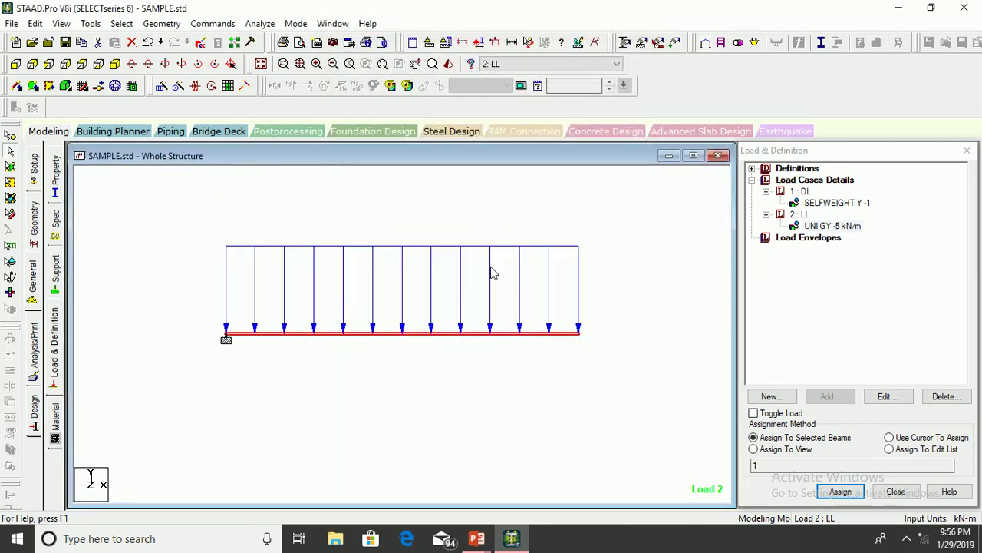
Step: Define a normal load combination named COMB1 that combines the DL and LL cases with a factor of 1.5 each
{"action": "left_click", "coordinate": [783, 183]}
{"action": "left_click", "coordinate": [827, 396]}
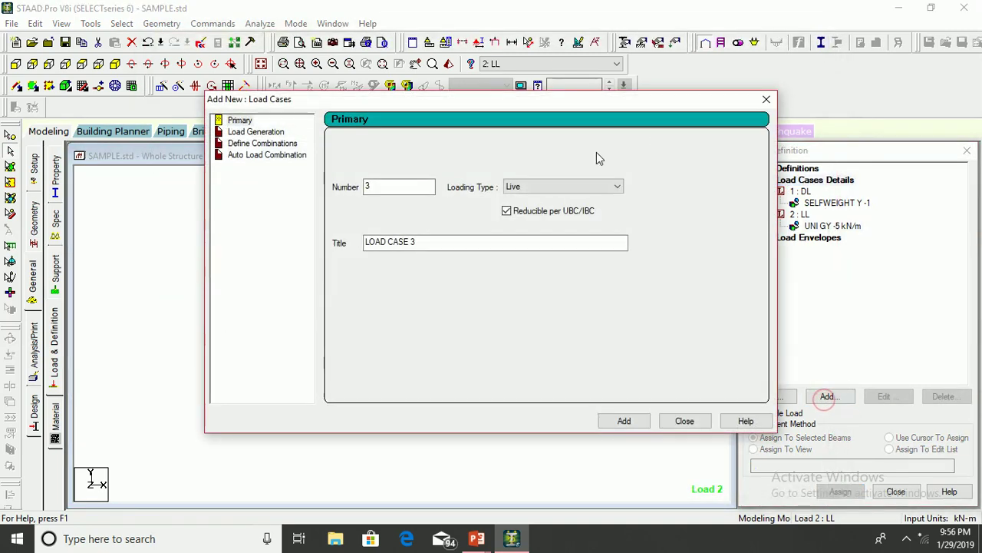
{"action": "left_click", "coordinate": [262, 144]}
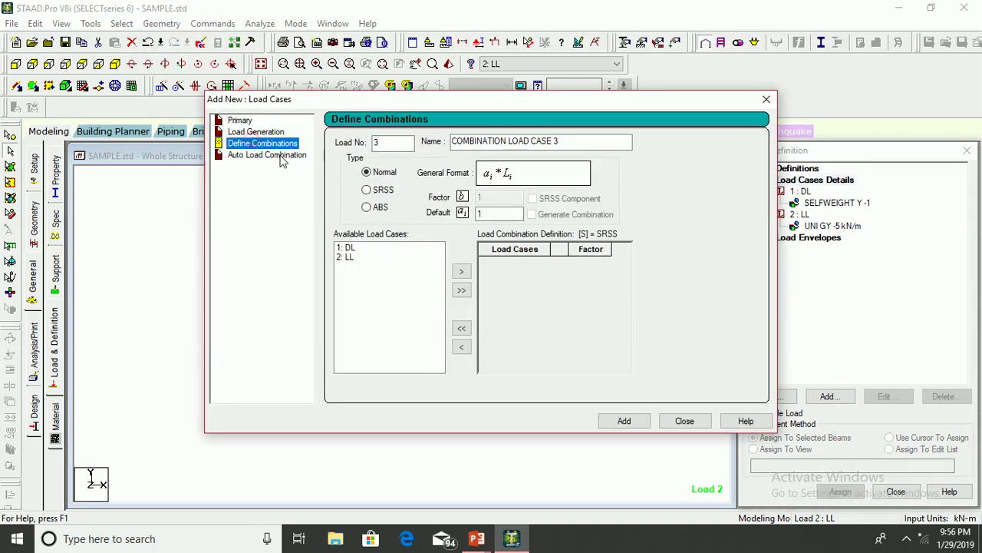
{"action": "left_click_drag", "start_coordinate": [558, 141], "coordinate": [446, 143]}
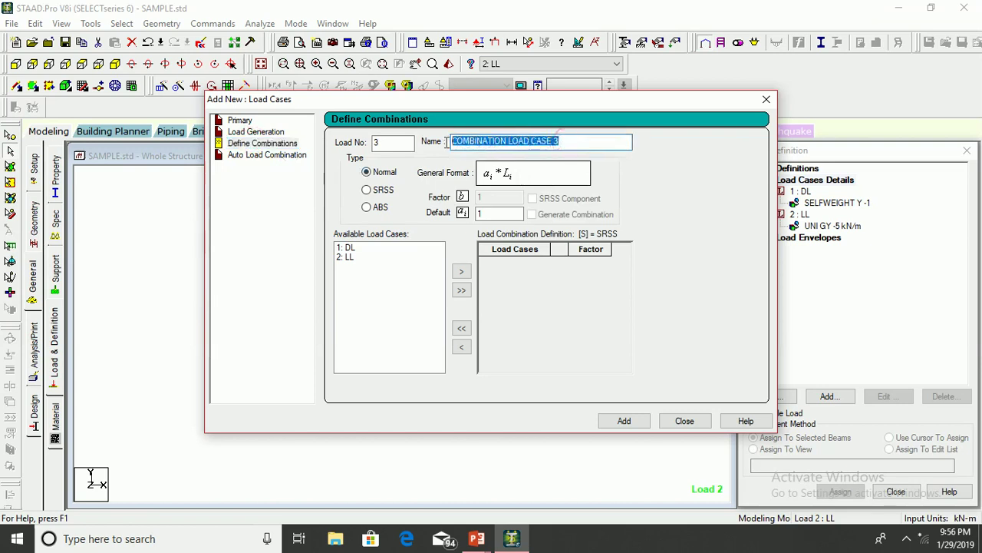
{"action": "type", "text": "COM"}
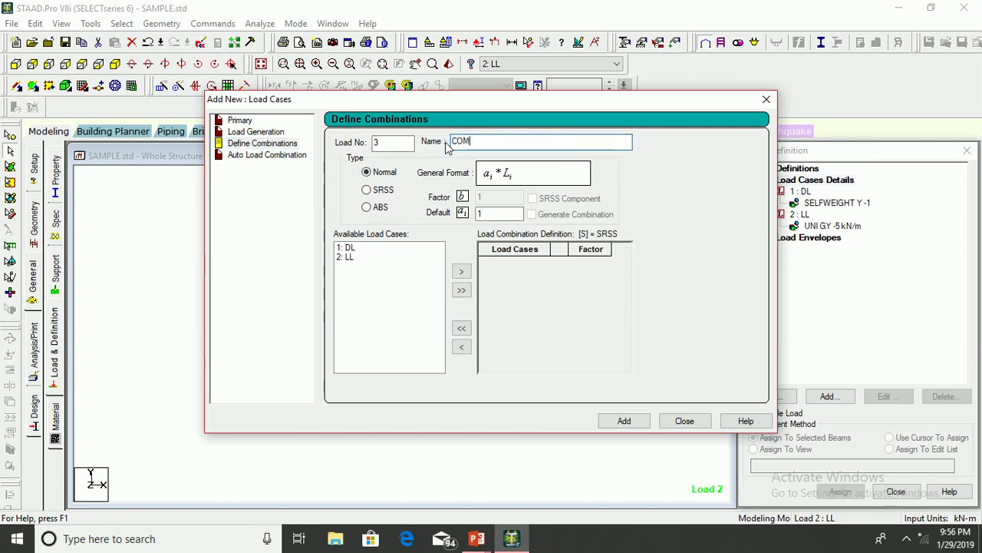
{"action": "type", "text": "B1"}
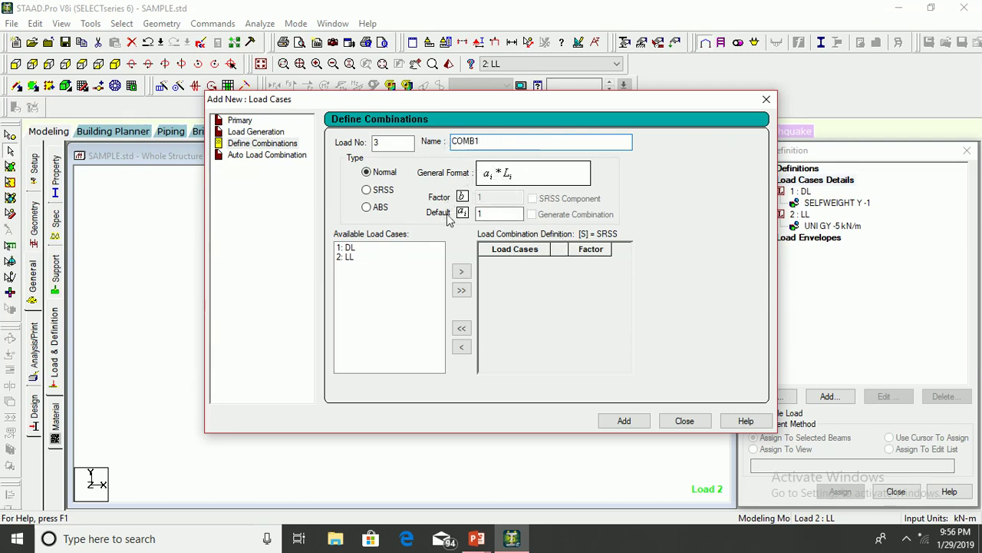
{"action": "left_click", "coordinate": [482, 212]}
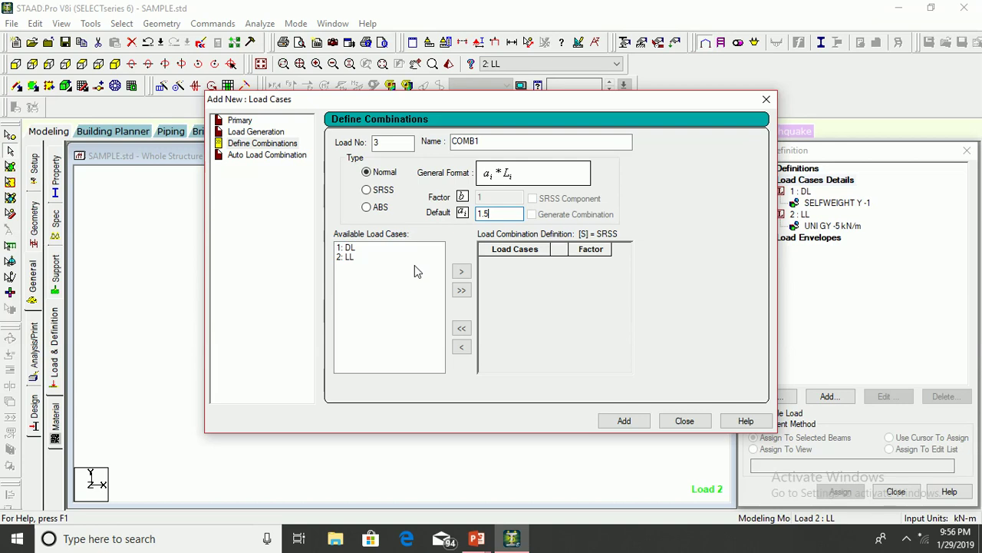
{"action": "left_click", "coordinate": [461, 293]}
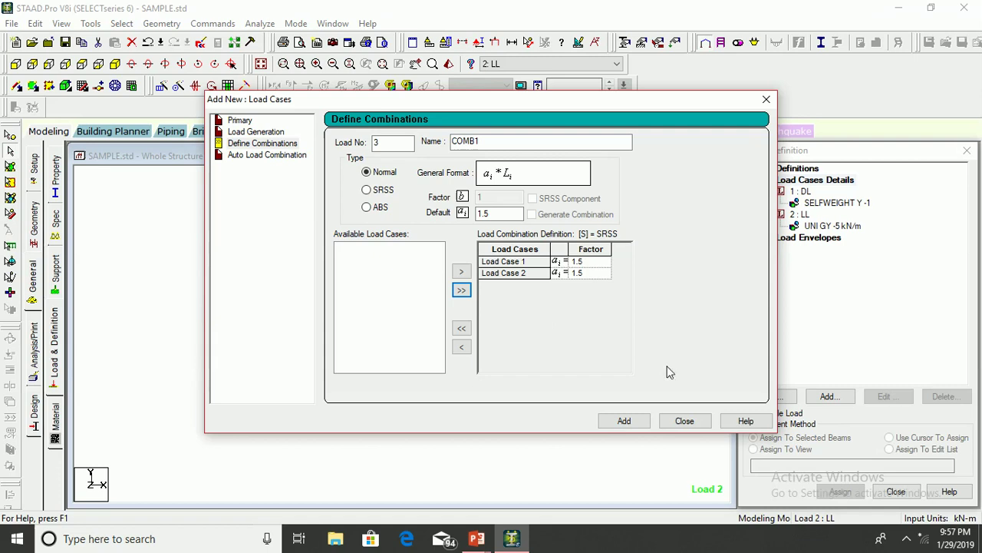
{"action": "left_click", "coordinate": [641, 426]}
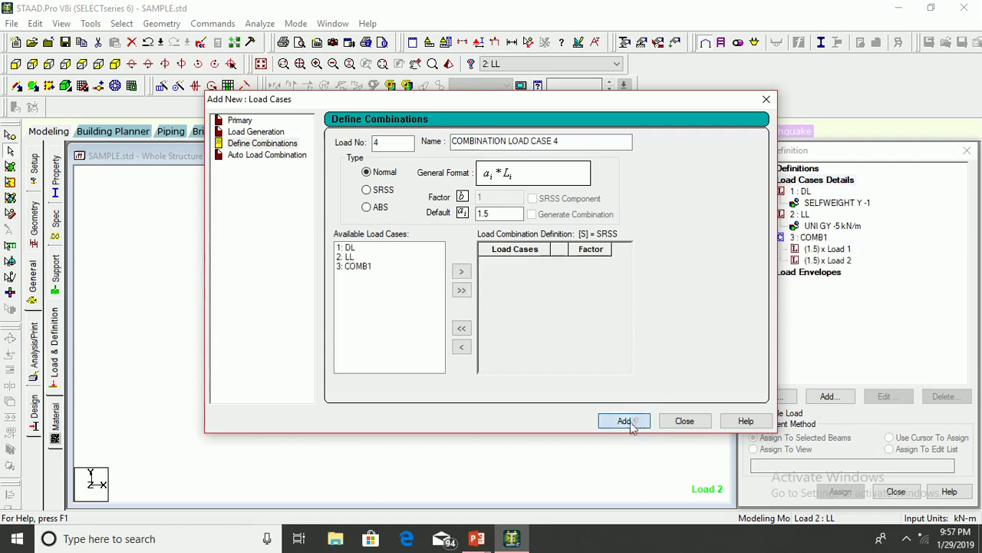
{"action": "left_click", "coordinate": [670, 425]}
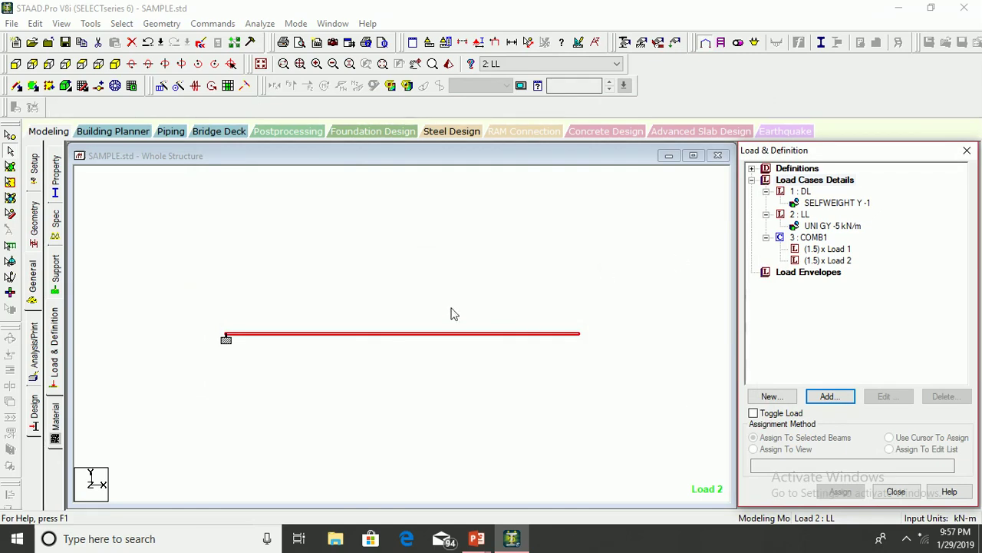
Step: View the load diagrams of the COMB1 combination and of the LL uniform load on the beam
{"action": "left_click", "coordinate": [827, 260]}
{"action": "left_click", "coordinate": [827, 248]}
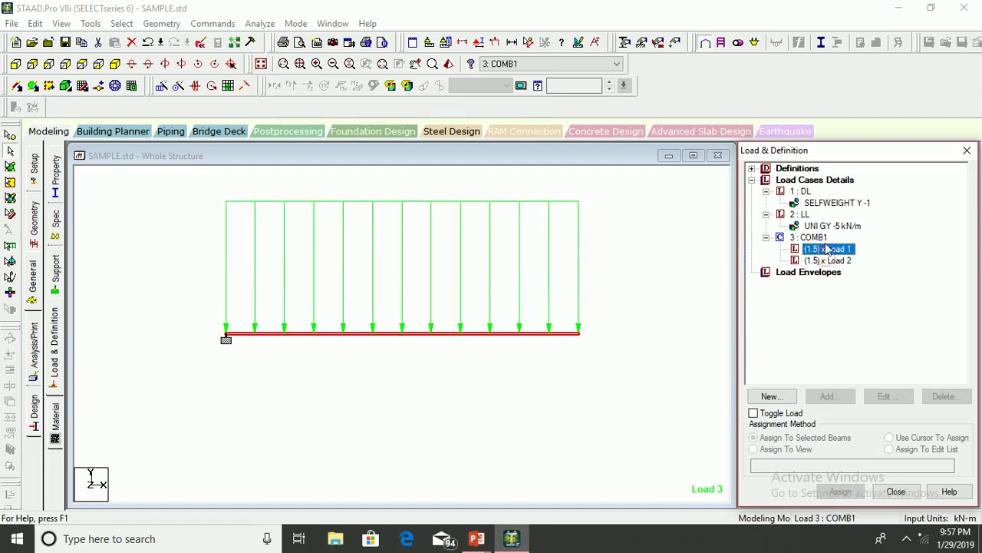
{"action": "left_click", "coordinate": [825, 225]}
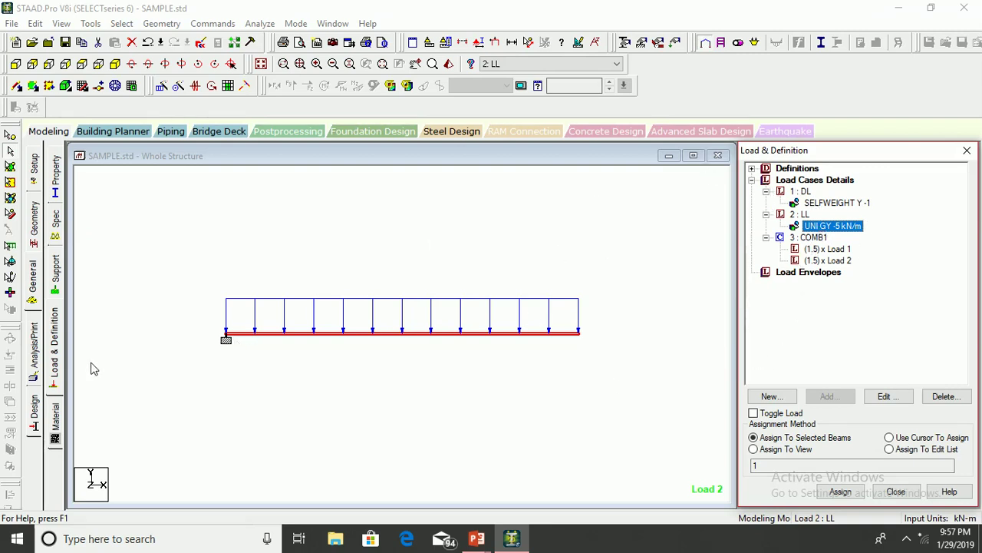
Step: Add a Perform Analysis command with the print option All
{"action": "left_click", "coordinate": [34, 360]}
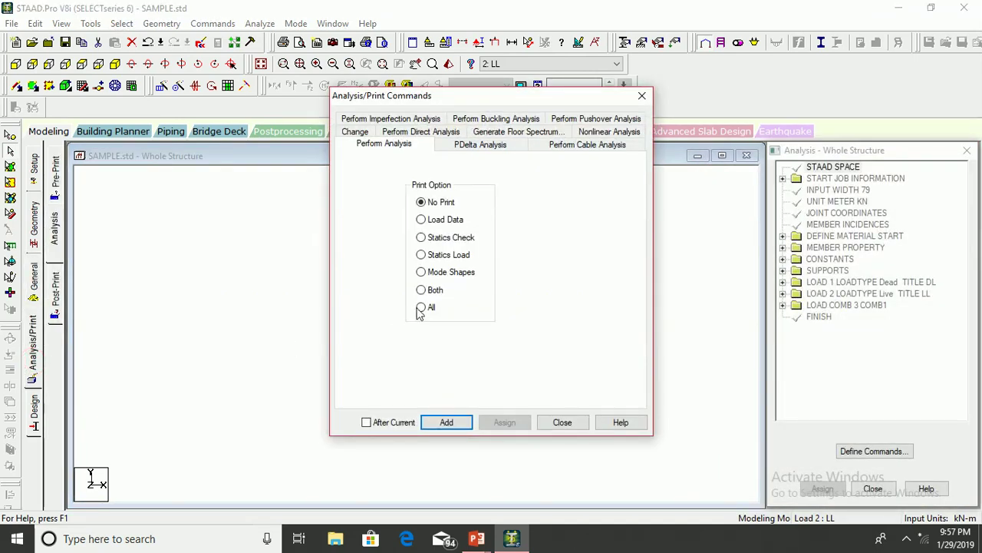
{"action": "left_click", "coordinate": [458, 424]}
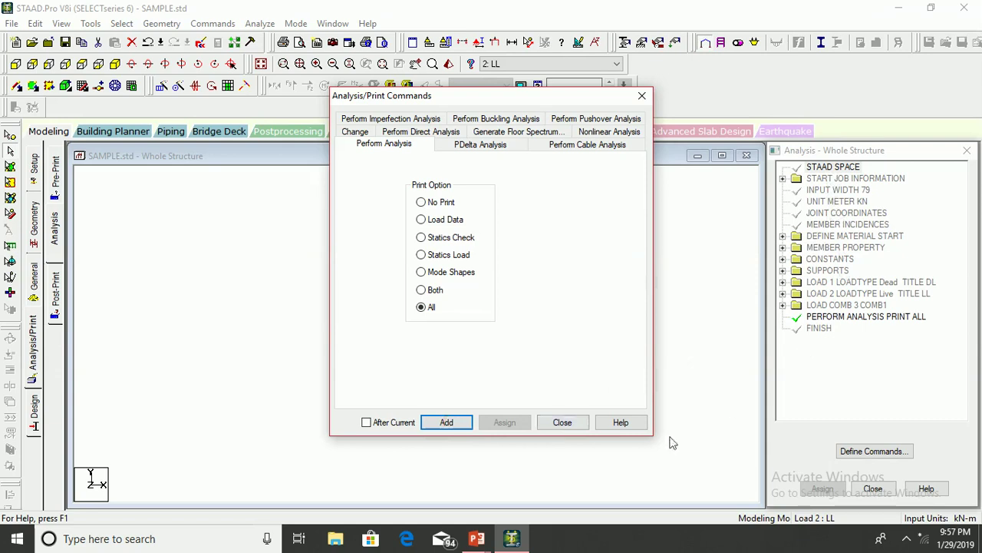
{"action": "left_click", "coordinate": [575, 424]}
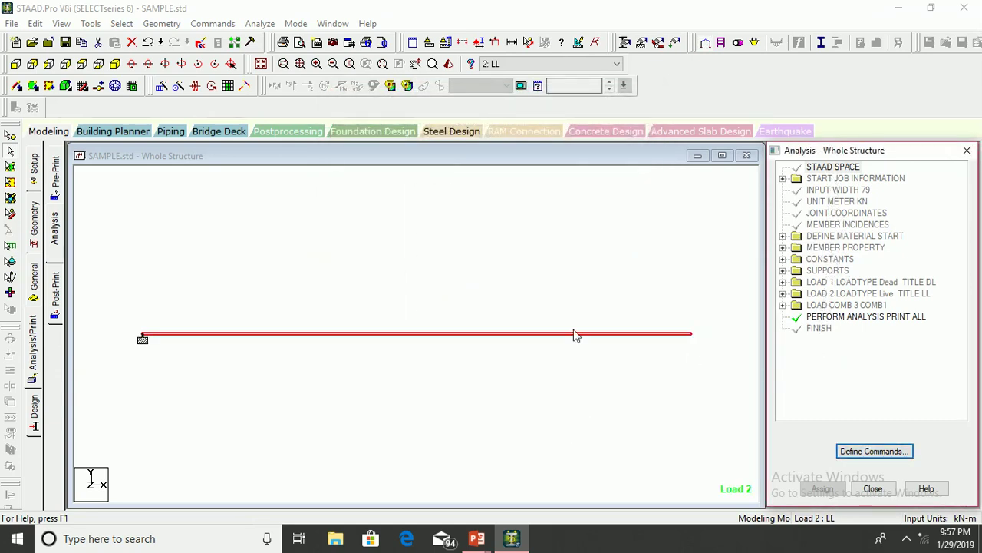
Step: Run the analysis, saving the modified structure
{"action": "left_click", "coordinate": [260, 23]}
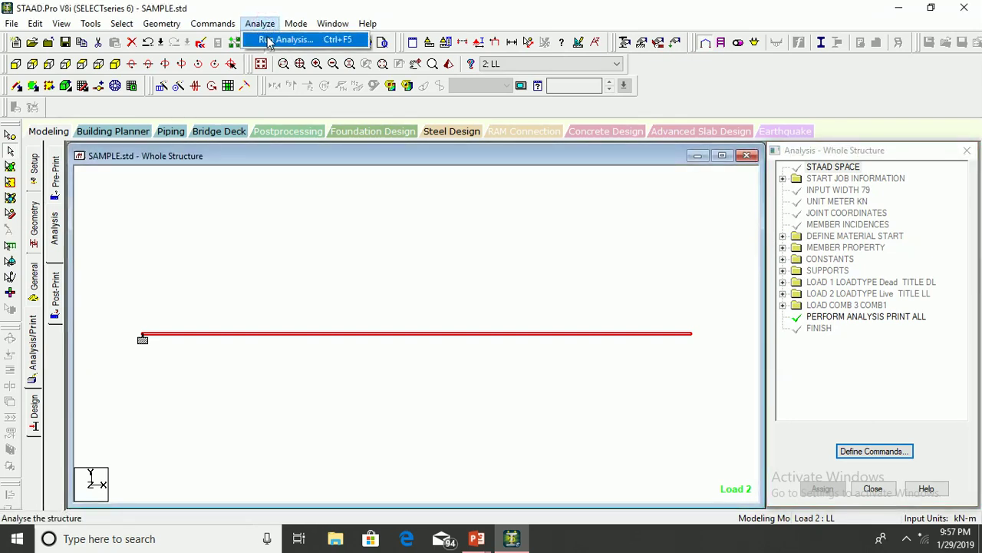
{"action": "left_click", "coordinate": [268, 42]}
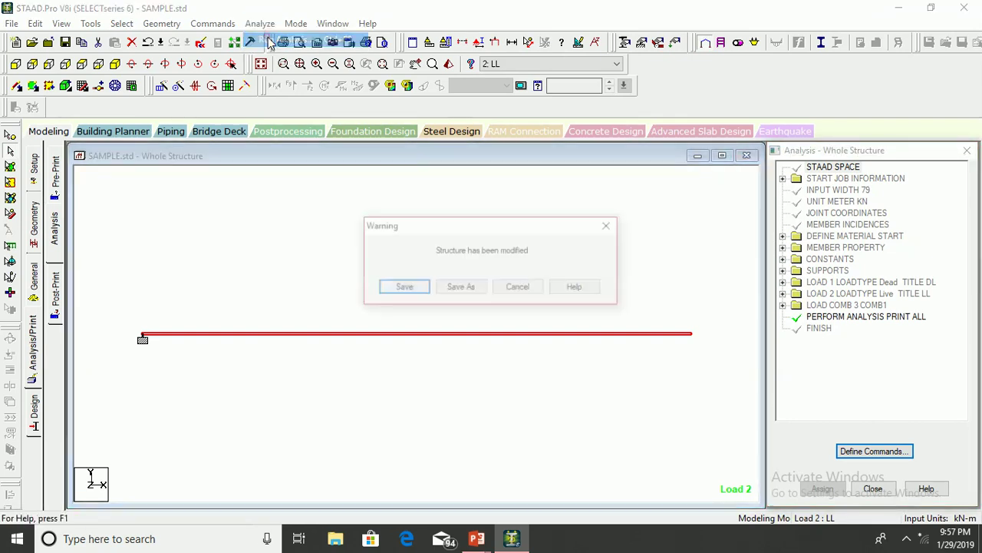
{"action": "left_click", "coordinate": [417, 293]}
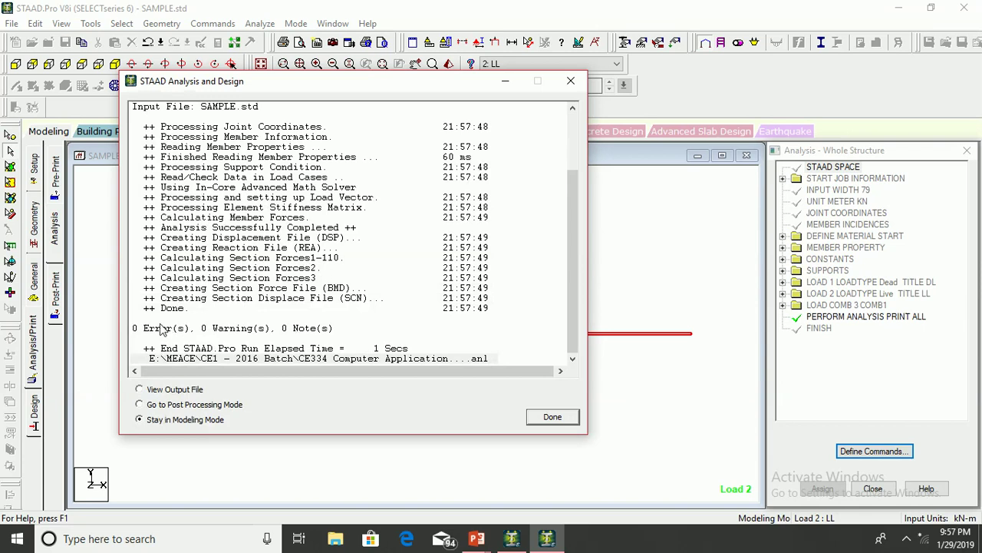
Step: Open the analysis output file, review its joint load summary and load combination data, and close it
{"action": "left_click", "coordinate": [187, 390]}
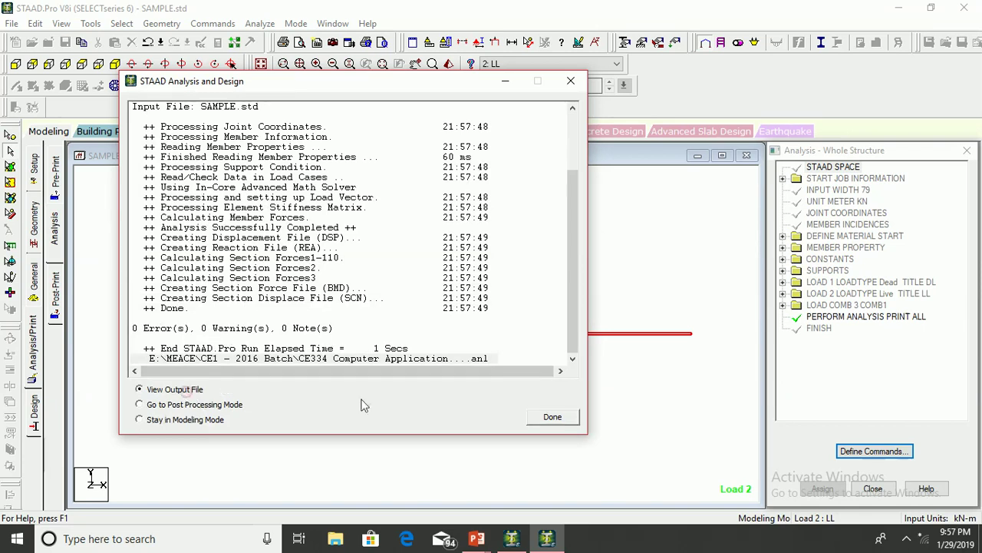
{"action": "left_click", "coordinate": [563, 421]}
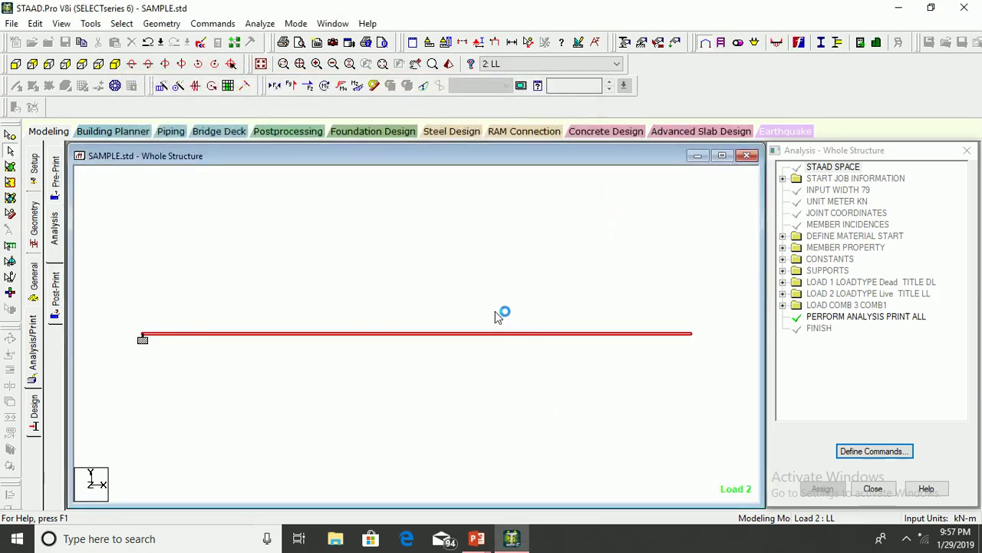
{"action": "scroll", "coordinate": [460, 298], "scroll_direction": "down", "scroll_amount": 12}
{"action": "scroll", "coordinate": [430, 295], "scroll_direction": "down", "scroll_amount": 20}
{"action": "scroll", "coordinate": [453, 298], "scroll_direction": "down", "scroll_amount": 15}
{"action": "scroll", "coordinate": [449, 301], "scroll_direction": "up", "scroll_amount": 15}
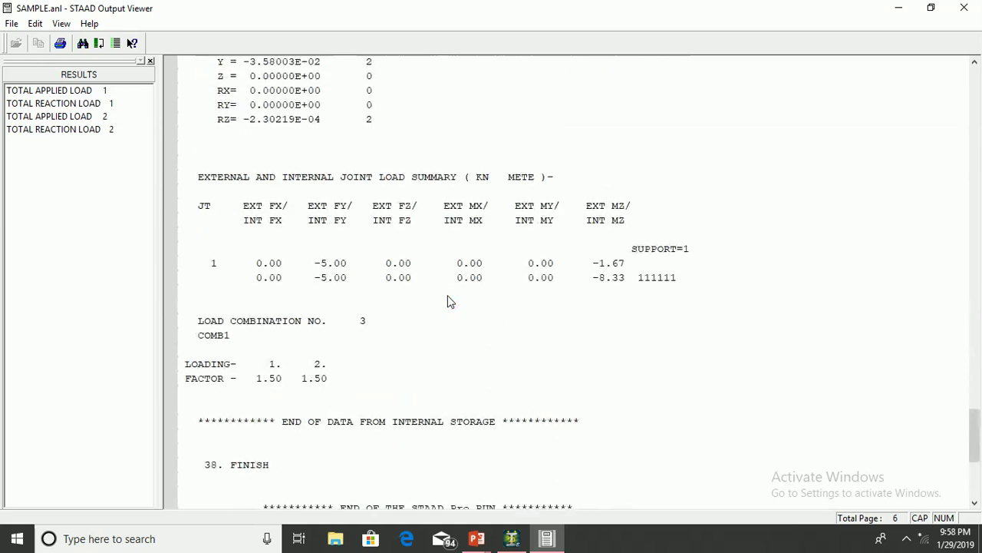
{"action": "left_click", "coordinate": [964, 8]}
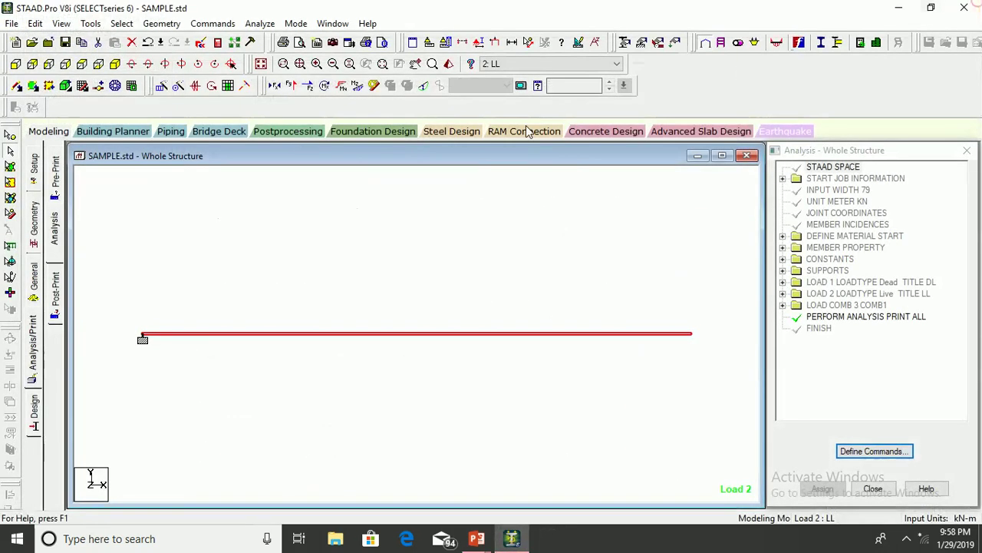
Step: Enter the Postprocessing mode with the DL, LL and COMB1 load cases included in the results
{"action": "left_click", "coordinate": [276, 131]}
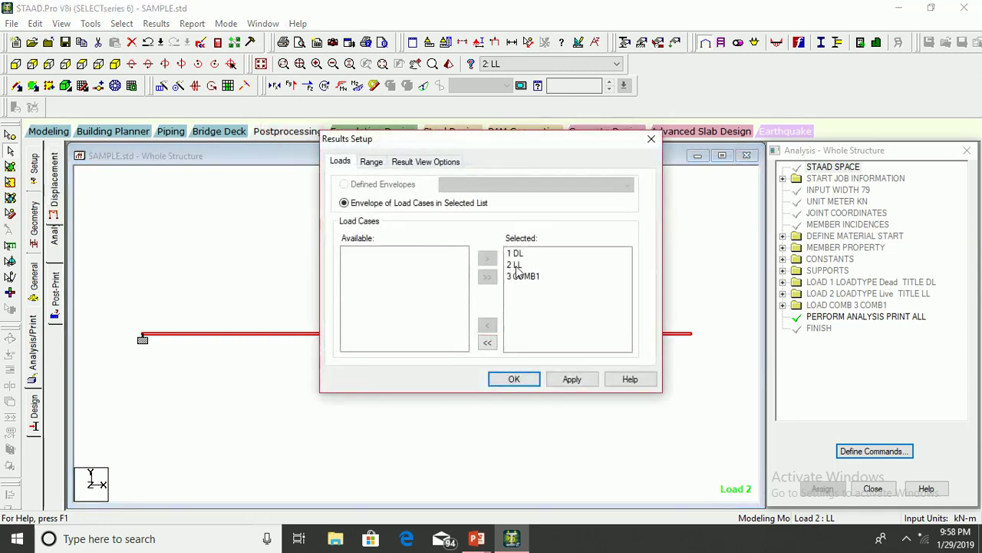
{"action": "left_click", "coordinate": [568, 377]}
{"action": "left_click", "coordinate": [514, 378]}
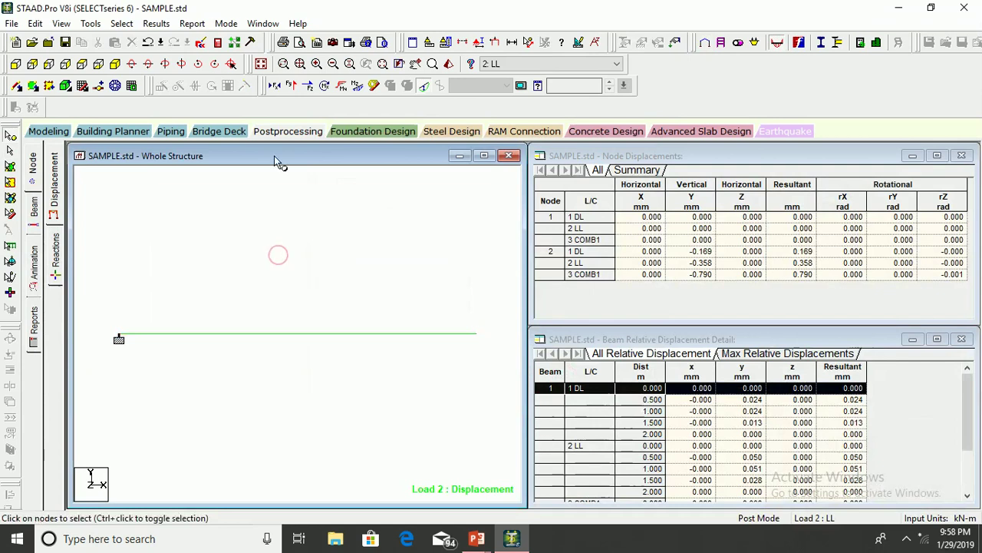
Step: Hide the displacement diagram and make COMB1 the active load case
{"action": "left_click", "coordinate": [425, 86]}
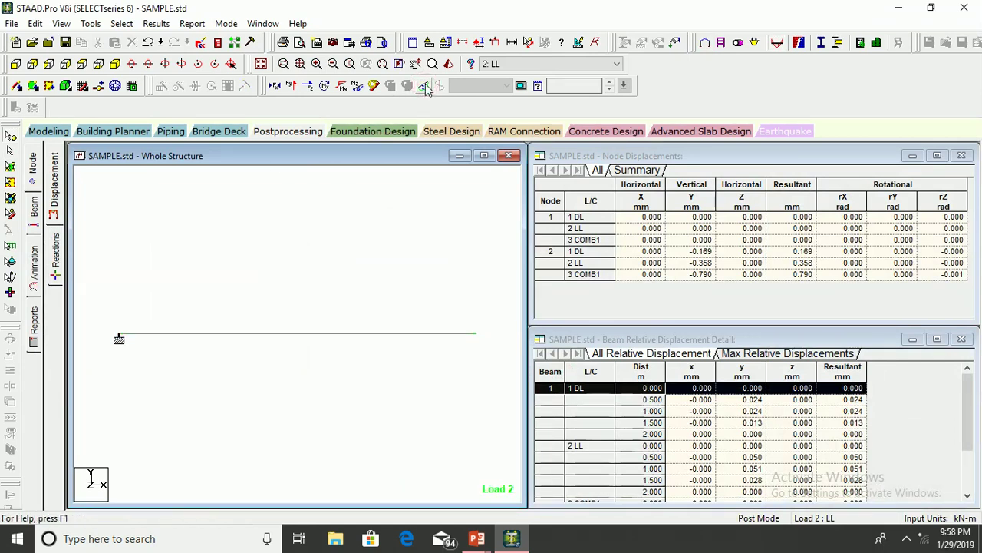
{"action": "left_click", "coordinate": [499, 64]}
{"action": "left_click", "coordinate": [493, 95]}
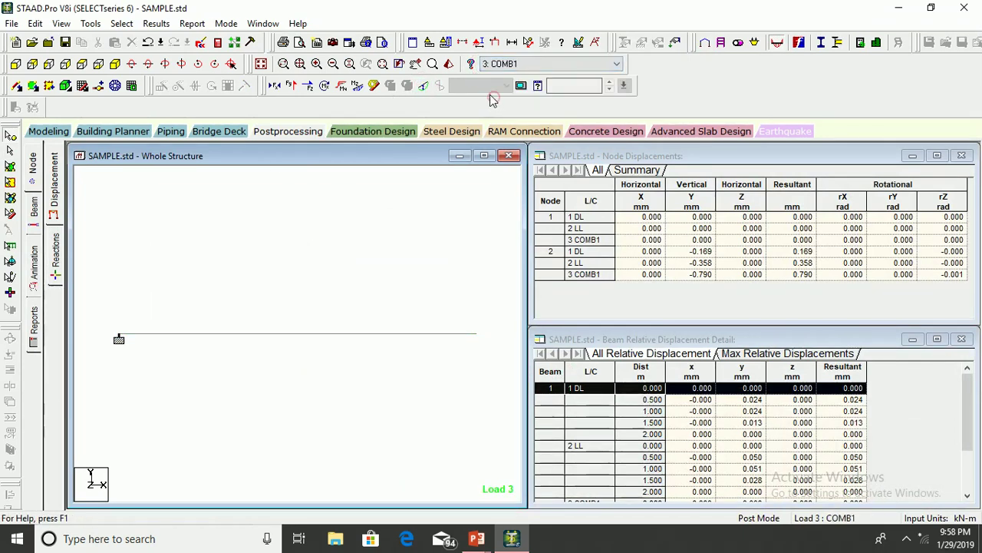
Step: Examine the beam's Shear Y, Bending Z and displacement diagrams for COMB1 one after another, hiding each one again
{"action": "left_click", "coordinate": [291, 85]}
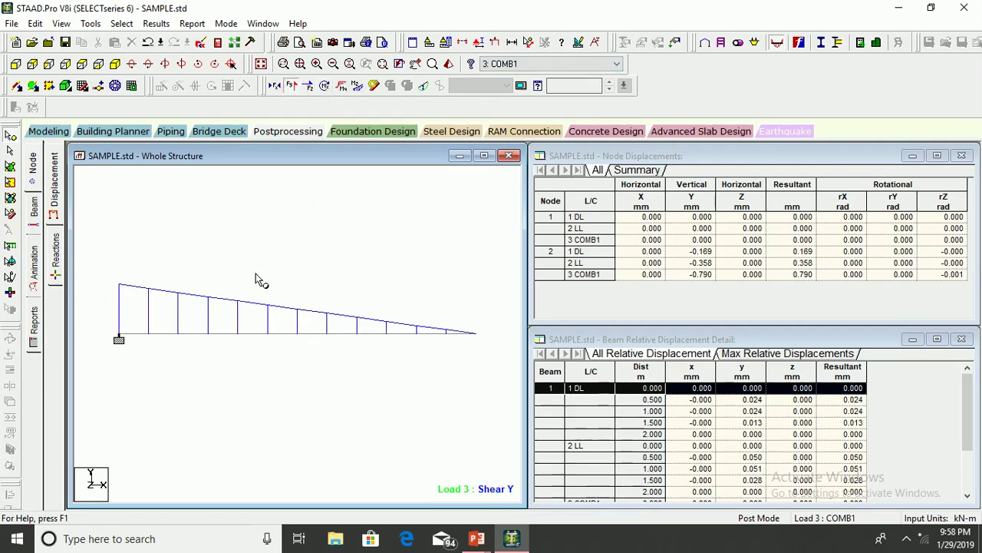
{"action": "left_click", "coordinate": [293, 86]}
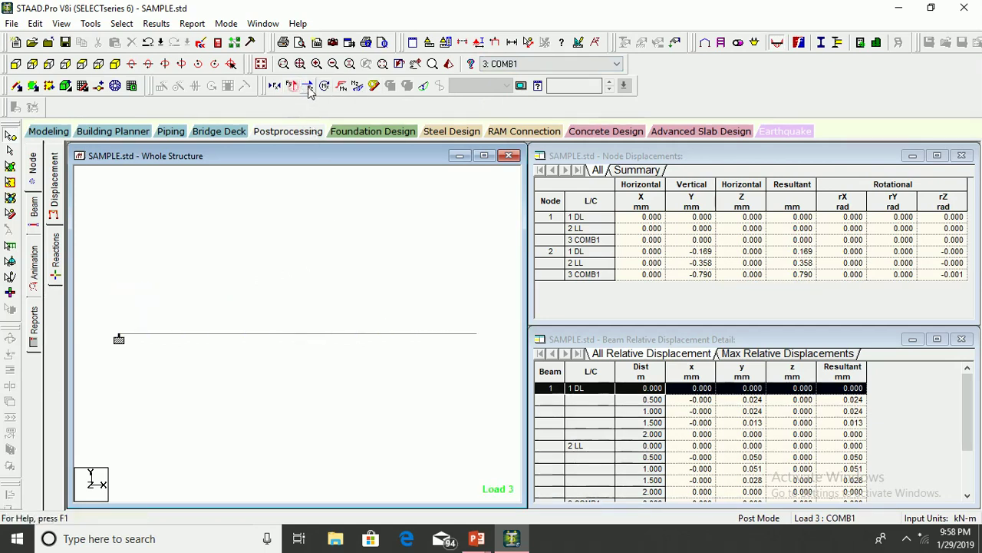
{"action": "left_click", "coordinate": [357, 85]}
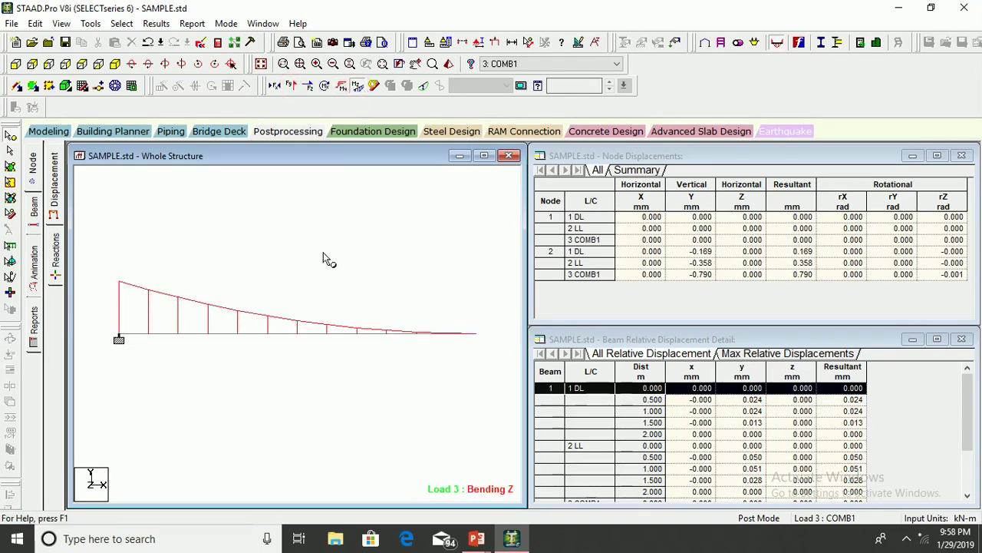
{"action": "left_click", "coordinate": [357, 85]}
{"action": "left_click", "coordinate": [425, 85]}
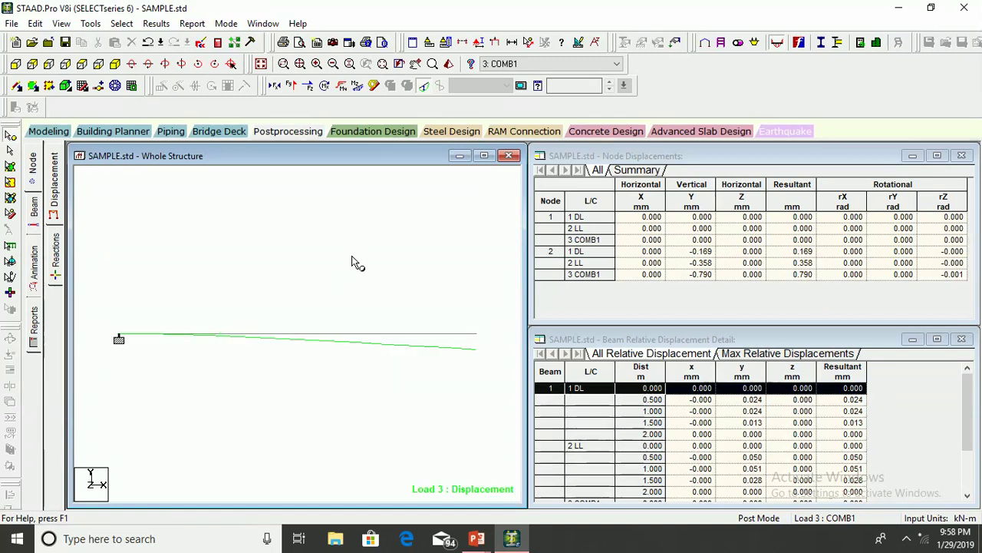
{"action": "left_click", "coordinate": [423, 86]}
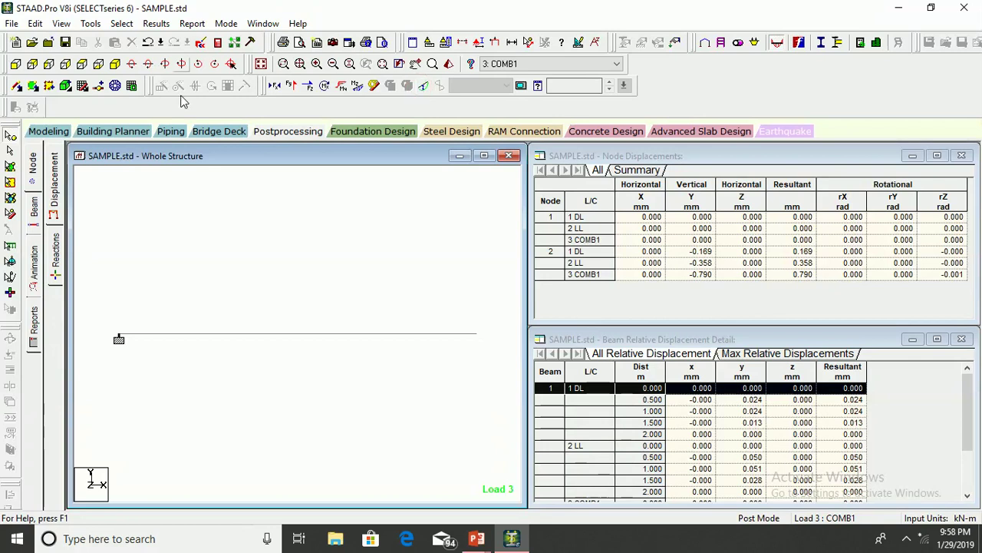
Step: Annotate the beam results with bending and shear values at the ends and mid point, plus the maximum resultant displacement
{"action": "left_click", "coordinate": [155, 23]}
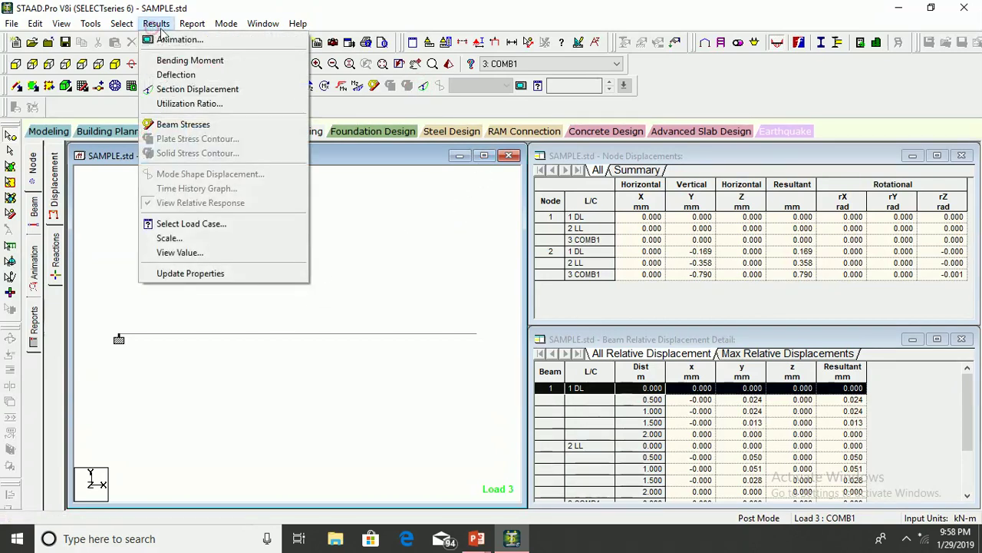
{"action": "left_click", "coordinate": [213, 253]}
{"action": "left_click", "coordinate": [446, 158]}
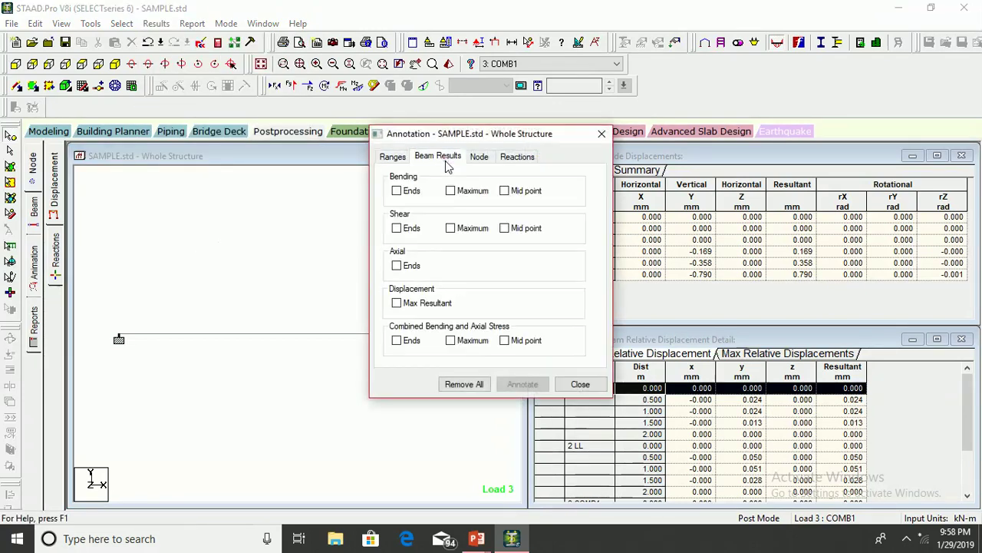
{"action": "left_click", "coordinate": [397, 191]}
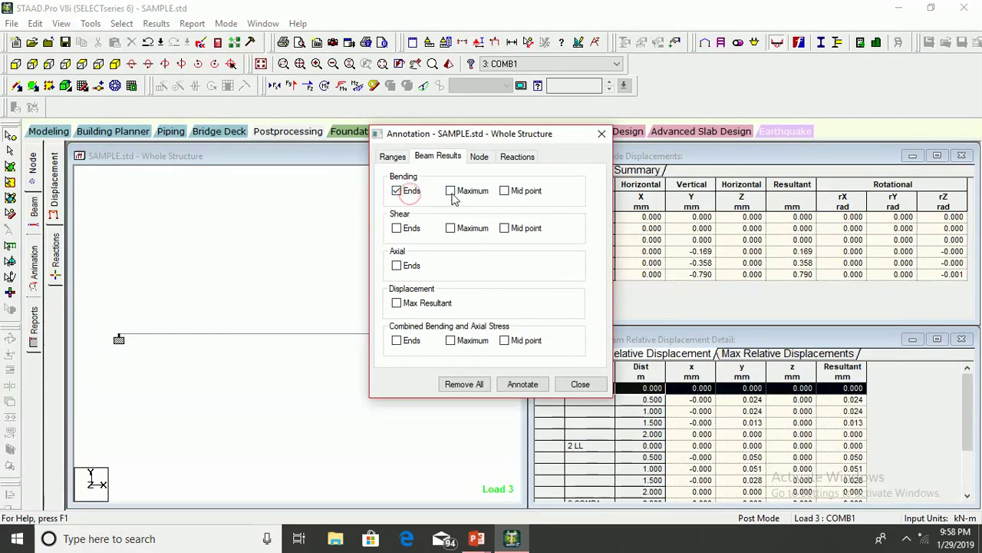
{"action": "left_click", "coordinate": [504, 192]}
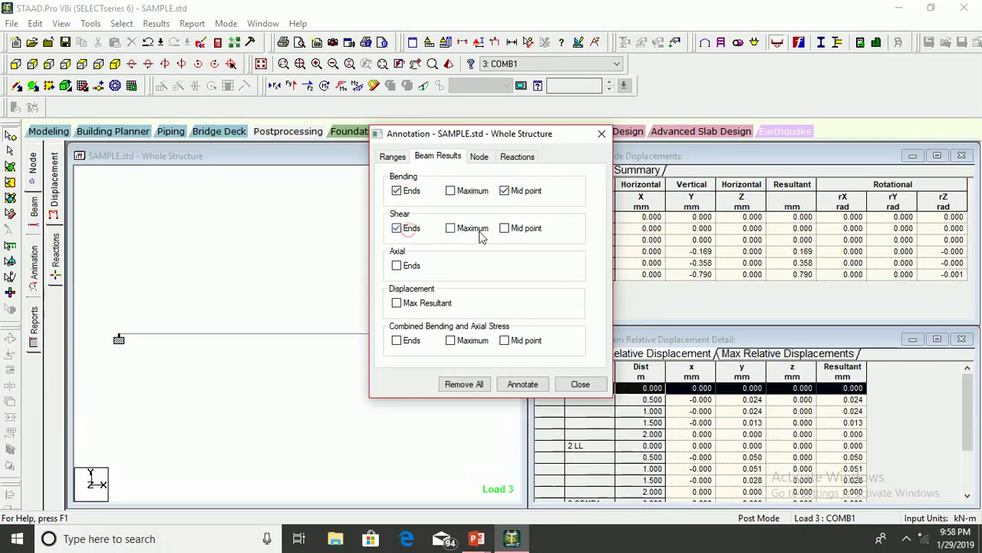
{"action": "left_click", "coordinate": [512, 231]}
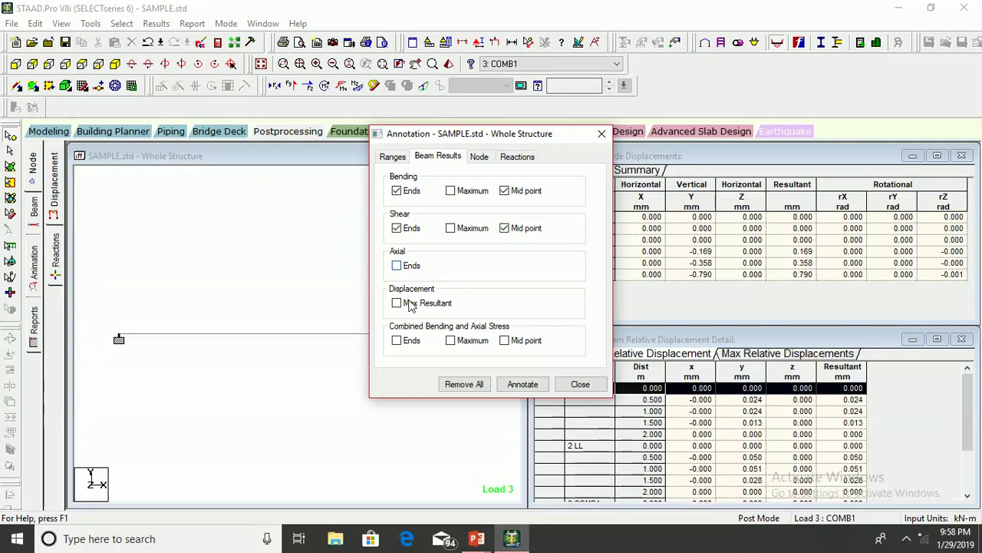
{"action": "left_click", "coordinate": [525, 384]}
{"action": "left_click", "coordinate": [582, 300]}
{"action": "left_click", "coordinate": [581, 300]}
{"action": "left_click", "coordinate": [582, 300]}
{"action": "left_click", "coordinate": [572, 384]}
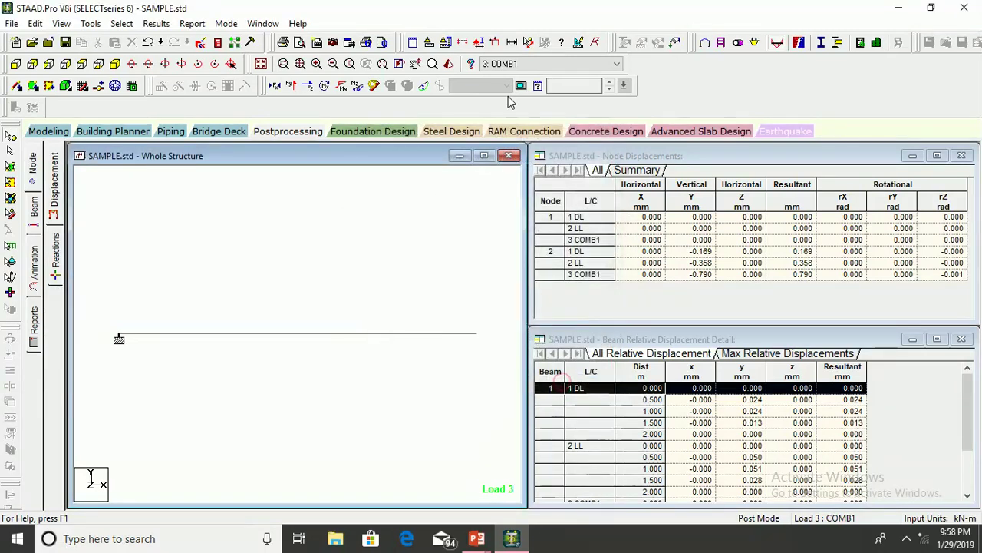
Step: Display the annotated displacement diagram, maximise the Whole Structure window, and hide the diagram again
{"action": "left_click", "coordinate": [424, 85]}
{"action": "left_click", "coordinate": [483, 155]}
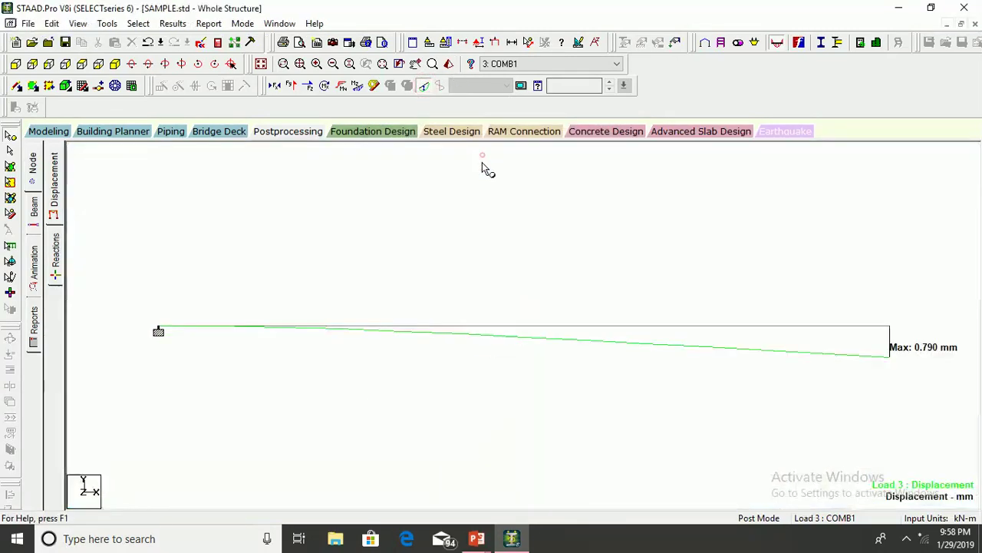
{"action": "left_click", "coordinate": [425, 86]}
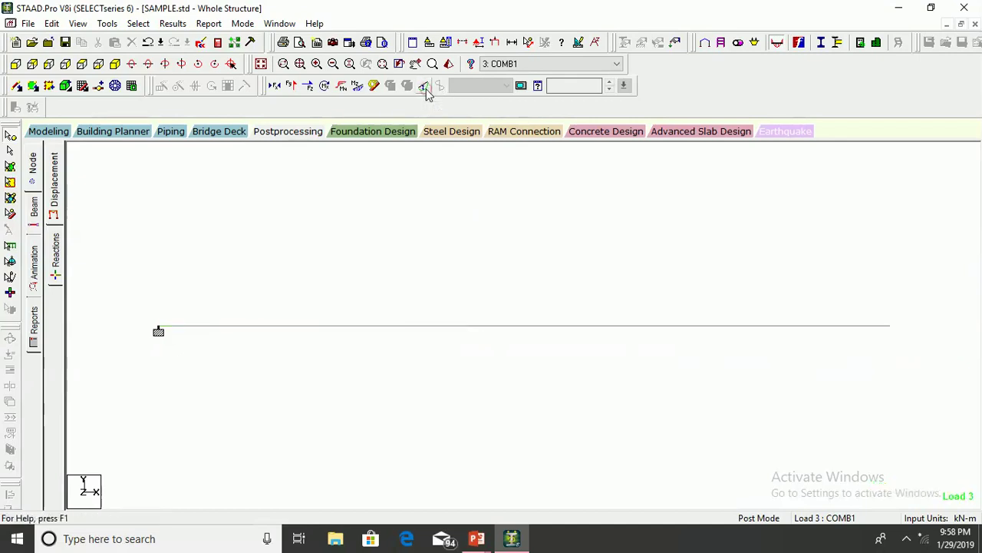
Step: Examine the annotated Bending Z diagram for COMB1, hide it, and display the Shear Y diagram
{"action": "left_click", "coordinate": [357, 85]}
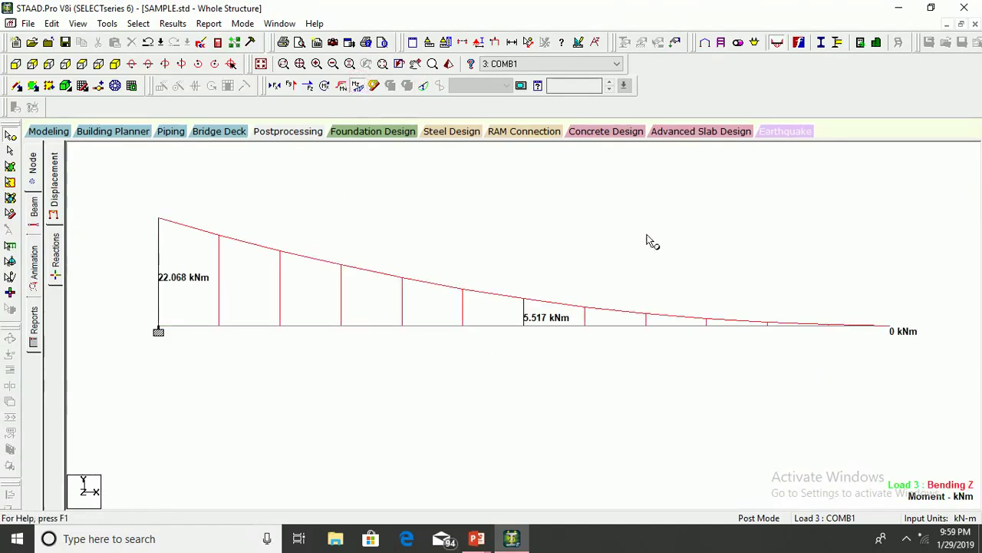
{"action": "left_click", "coordinate": [358, 85]}
{"action": "left_click", "coordinate": [424, 86]}
{"action": "left_click", "coordinate": [425, 85]}
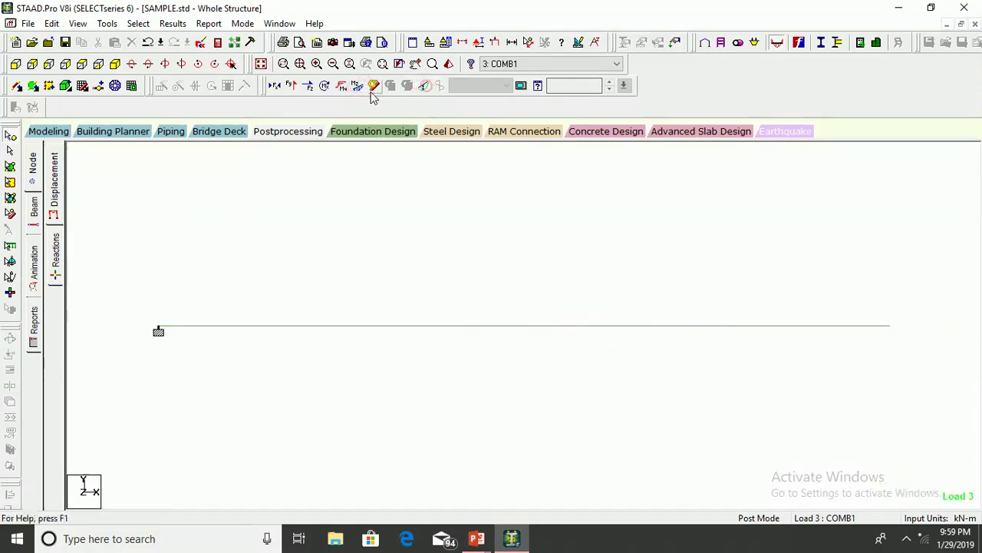
{"action": "left_click", "coordinate": [292, 86]}
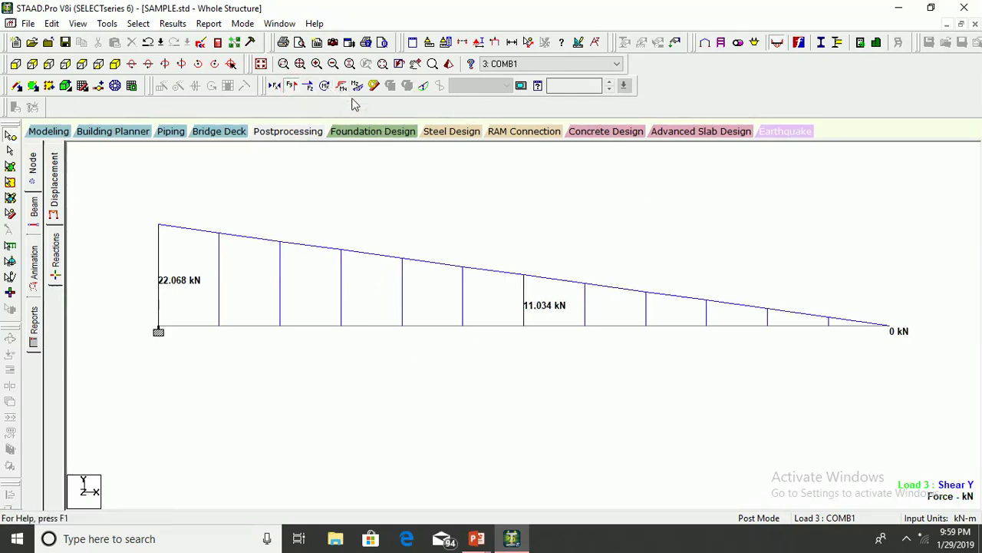
{"action": "left_click", "coordinate": [544, 65]}
{"action": "left_click", "coordinate": [528, 73]}
{"action": "left_click", "coordinate": [530, 65]}
{"action": "left_click", "coordinate": [514, 86]}
{"action": "left_click", "coordinate": [522, 64]}
{"action": "left_click", "coordinate": [517, 97]}
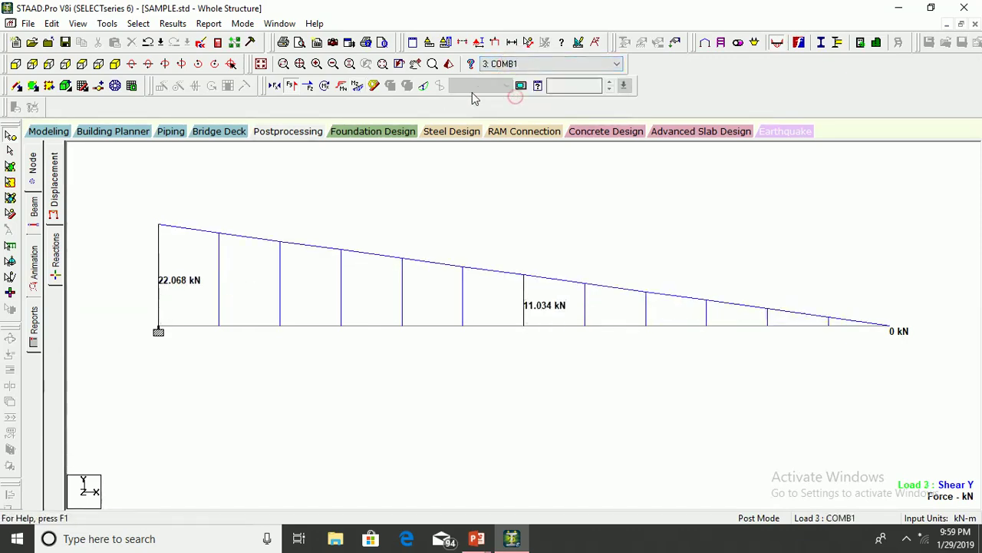
Step: Hide the Shear Y diagram and briefly toggle the bending and displacement diagrams on and off
{"action": "left_click", "coordinate": [292, 85]}
{"action": "left_click", "coordinate": [341, 85]}
{"action": "left_click", "coordinate": [357, 85]}
{"action": "left_click", "coordinate": [356, 86]}
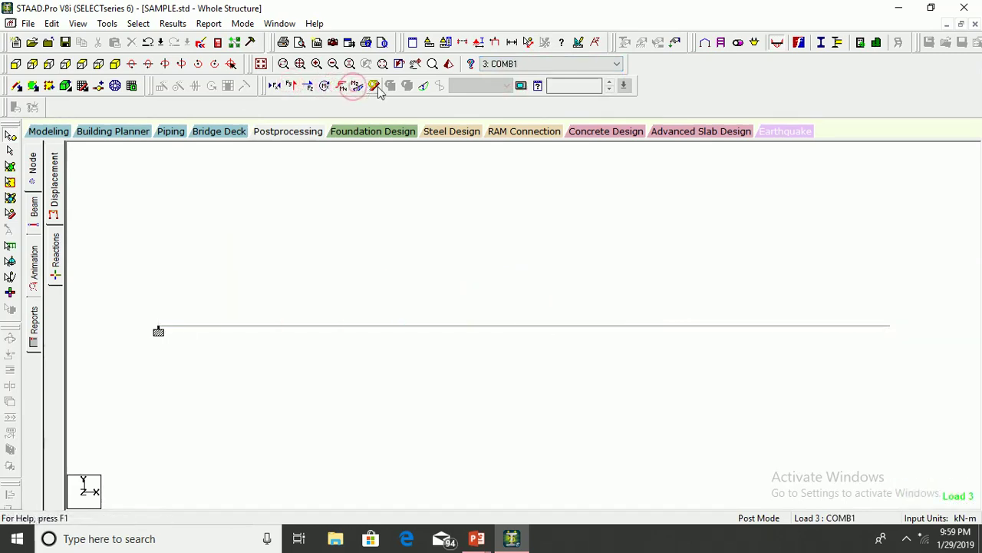
{"action": "left_click", "coordinate": [423, 85]}
{"action": "left_click", "coordinate": [422, 85]}
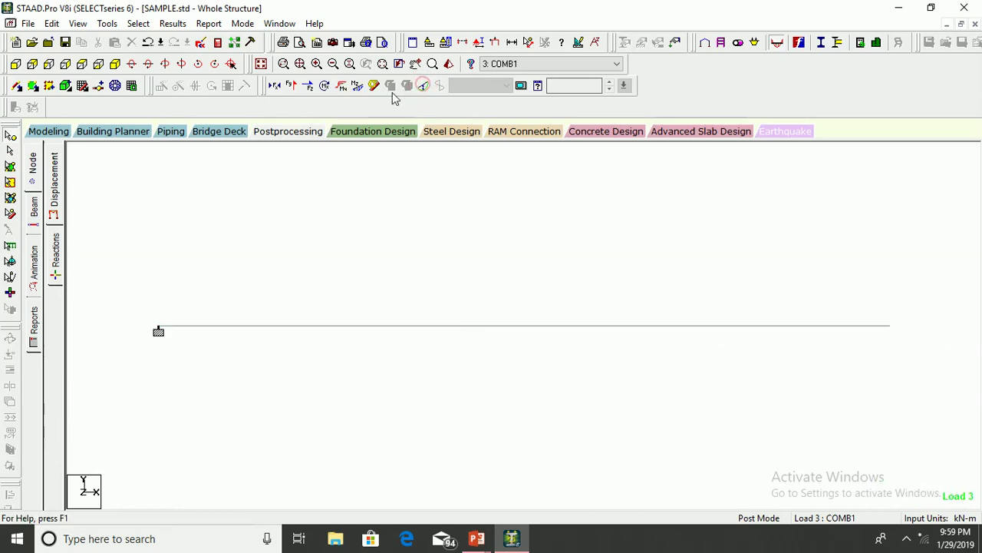
Step: Display the Shear Y diagram, save a picture of it with the ID SFD and a replaced caption, and hide the diagram
{"action": "left_click", "coordinate": [293, 86]}
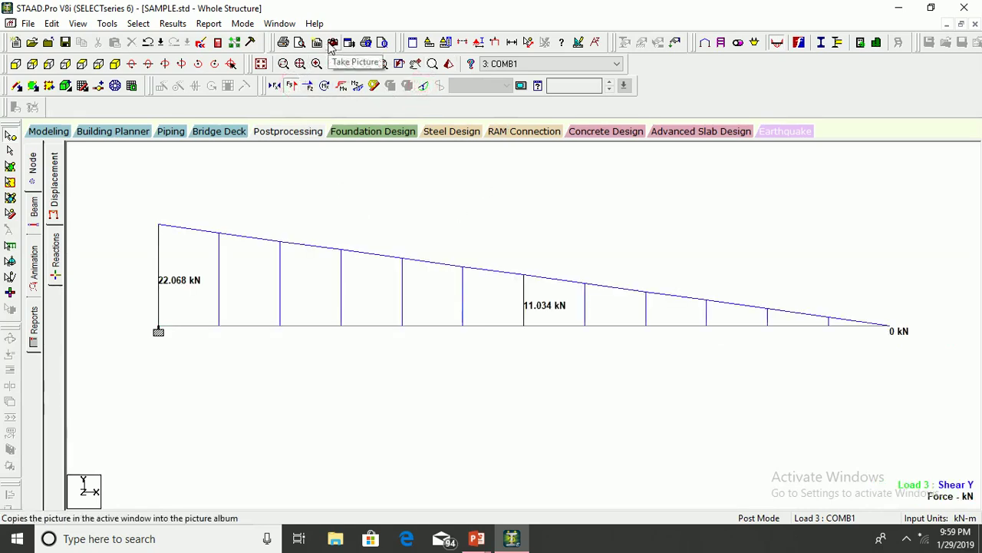
{"action": "left_click", "coordinate": [332, 45]}
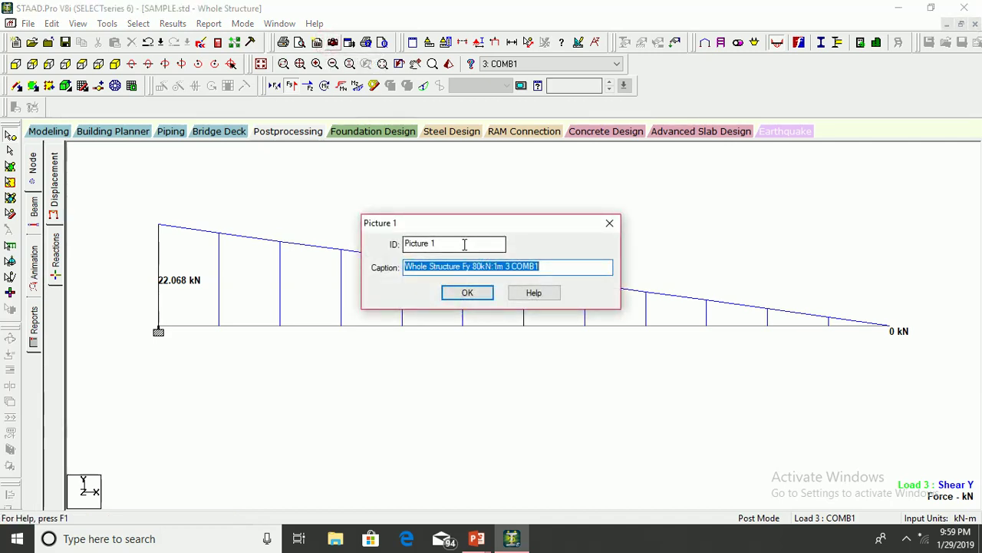
{"action": "left_click_drag", "start_coordinate": [465, 244], "coordinate": [397, 245]}
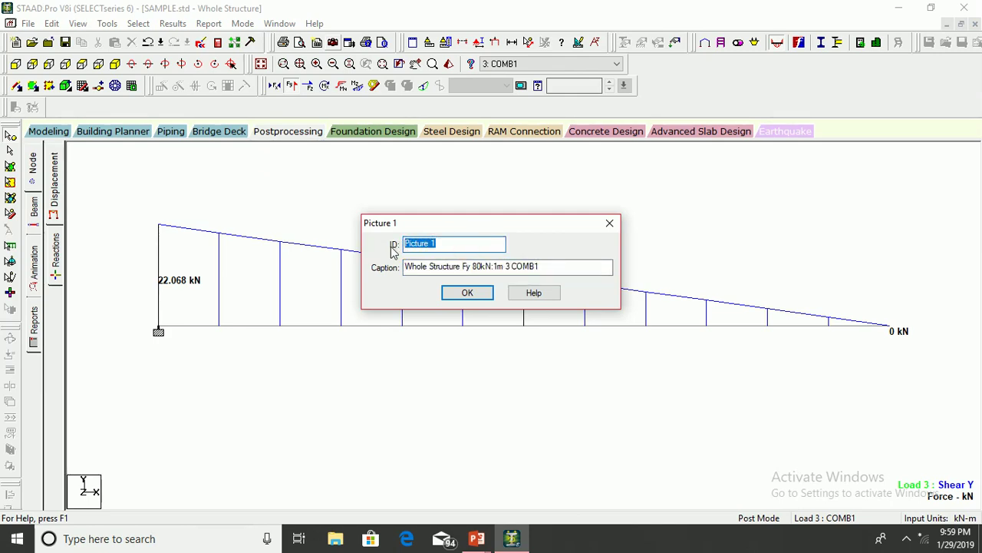
{"action": "type", "text": "SFD"}
{"action": "left_click_drag", "start_coordinate": [550, 267], "coordinate": [398, 266]}
{"action": "type", "text": "S"}
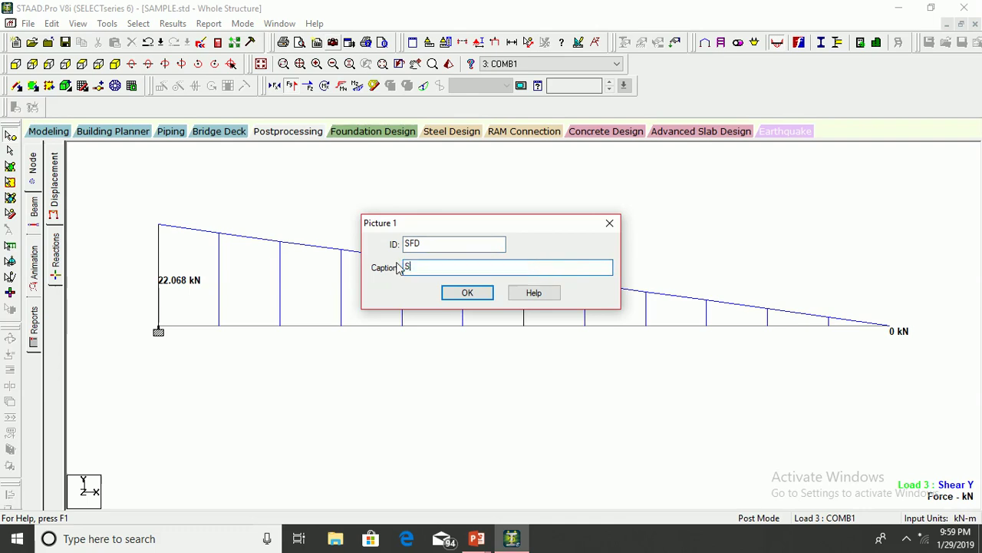
{"action": "left_click", "coordinate": [469, 294]}
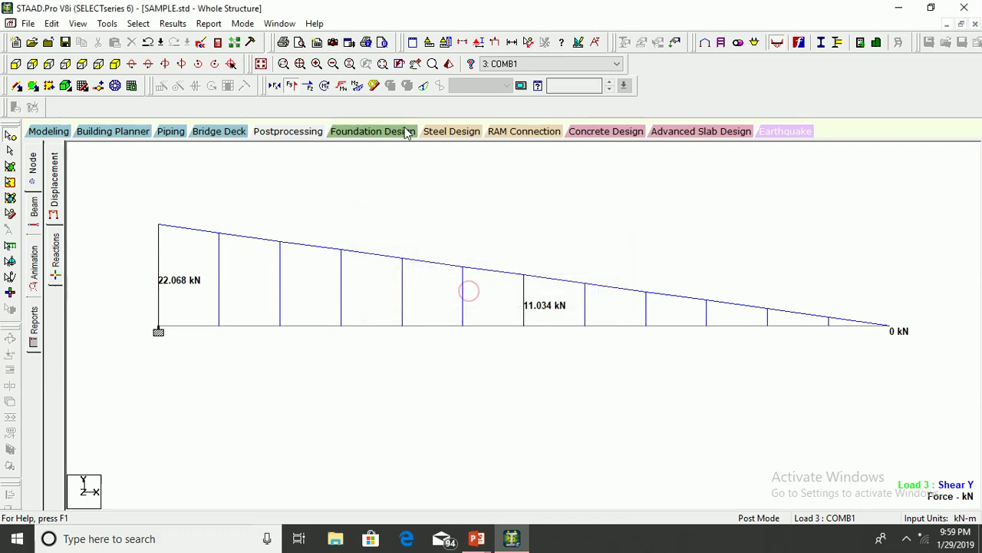
{"action": "left_click", "coordinate": [292, 86]}
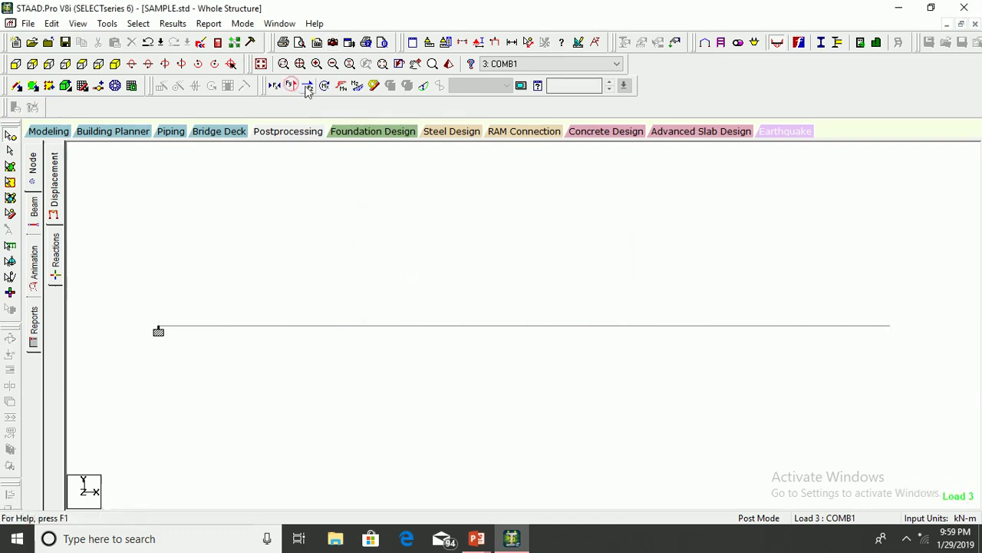
Step: Display the Bending Z diagram, save a picture of it with the ID BMD and a replaced caption, and hide the diagram
{"action": "left_click", "coordinate": [357, 90]}
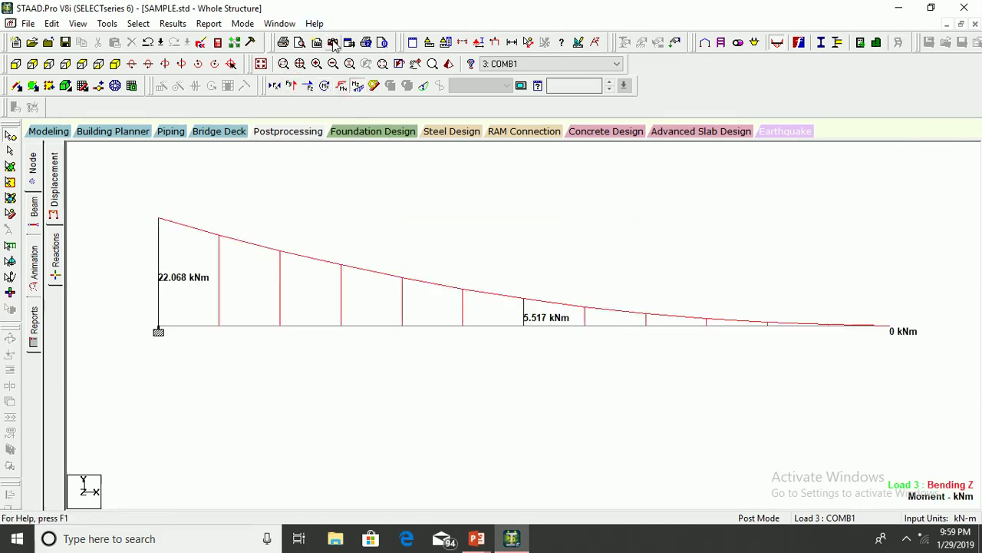
{"action": "left_click", "coordinate": [335, 46]}
{"action": "left_click_drag", "start_coordinate": [442, 244], "coordinate": [399, 245]}
{"action": "type", "text": "BMD"}
{"action": "left_click_drag", "start_coordinate": [554, 266], "coordinate": [401, 262]}
{"action": "type", "text": "BM"}
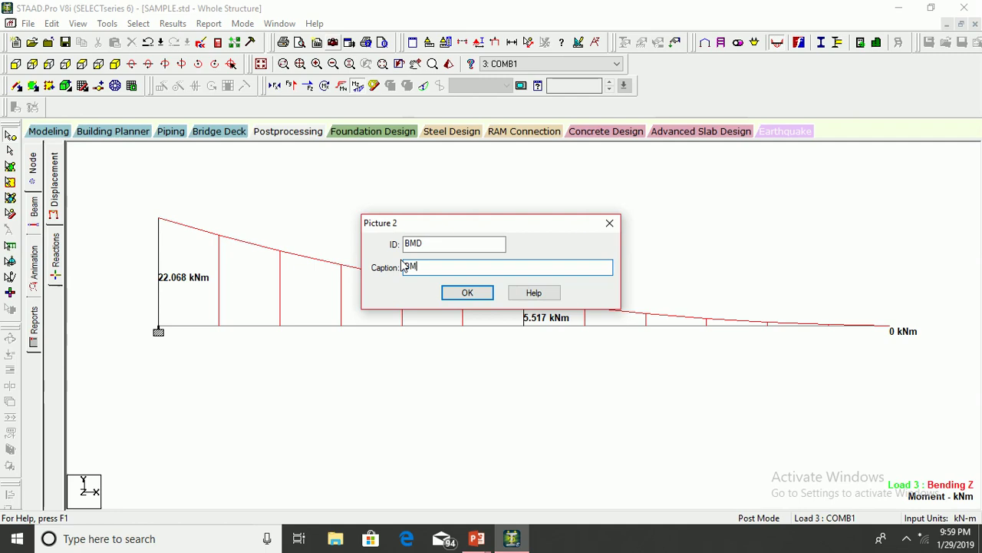
{"action": "left_click", "coordinate": [468, 293]}
{"action": "left_click", "coordinate": [357, 86]}
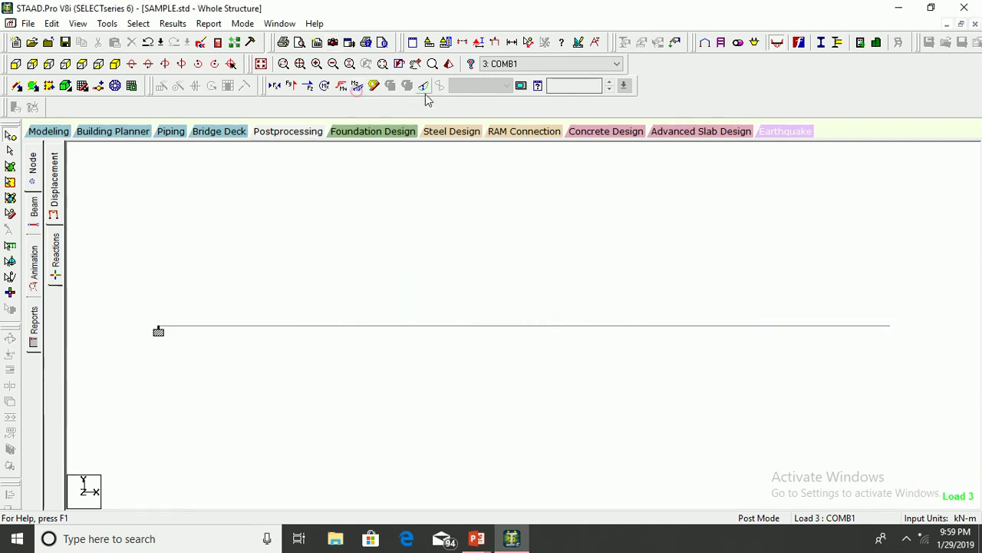
Step: Display the displacement diagram and take a picture of it with the ID DEFLECTION
{"action": "left_click", "coordinate": [424, 85]}
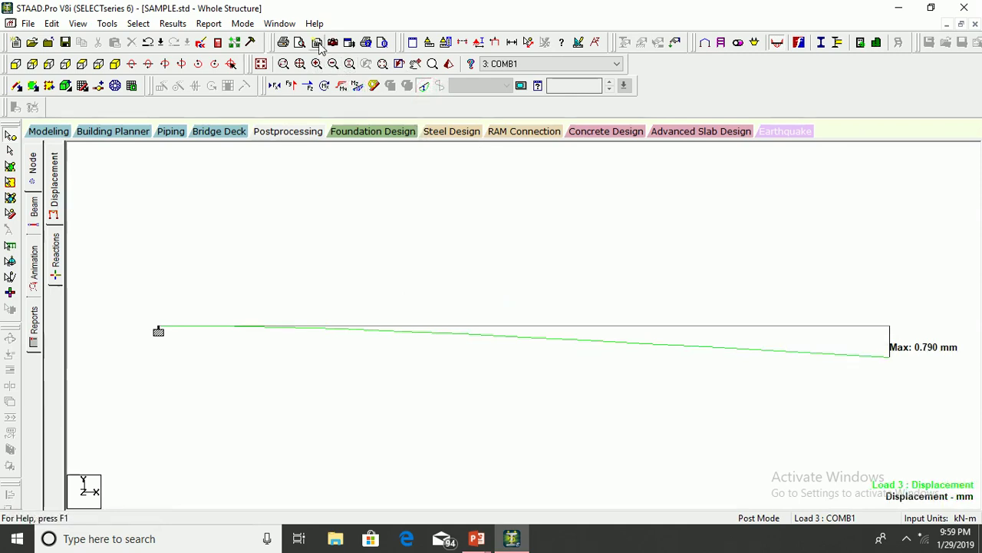
{"action": "left_click", "coordinate": [332, 41]}
{"action": "left_click_drag", "start_coordinate": [452, 245], "coordinate": [381, 244]}
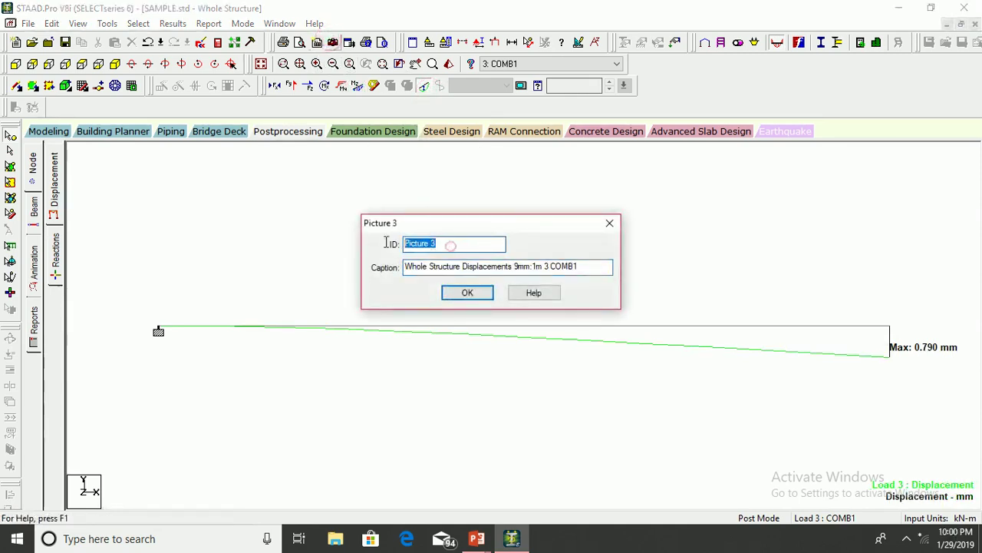
{"action": "type", "text": "DEF"}
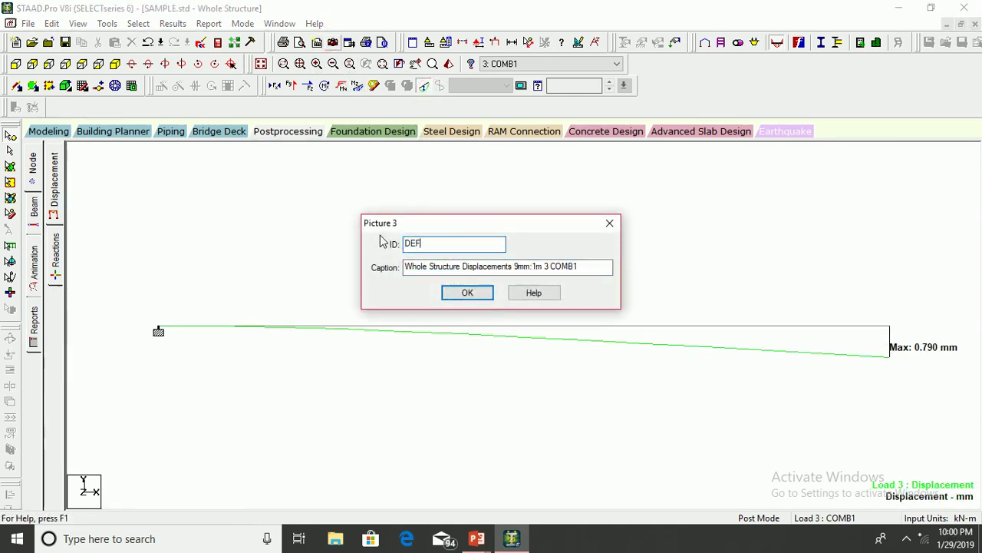
{"action": "type", "text": "LECTION"}
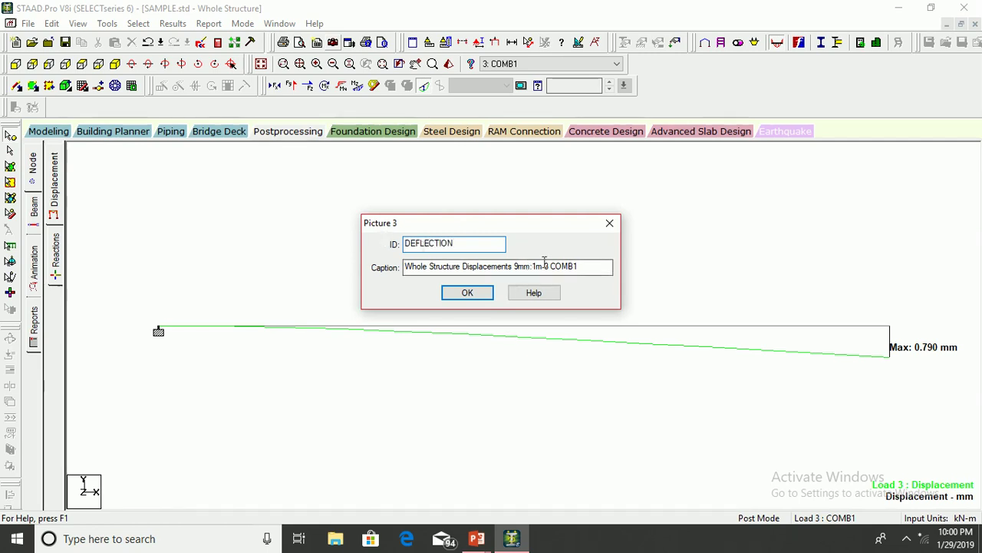
Step: Replace the displacement picture's caption with the text copied from its ID, DEFLECTION, and save the picture
{"action": "left_click_drag", "start_coordinate": [588, 267], "coordinate": [411, 267]}
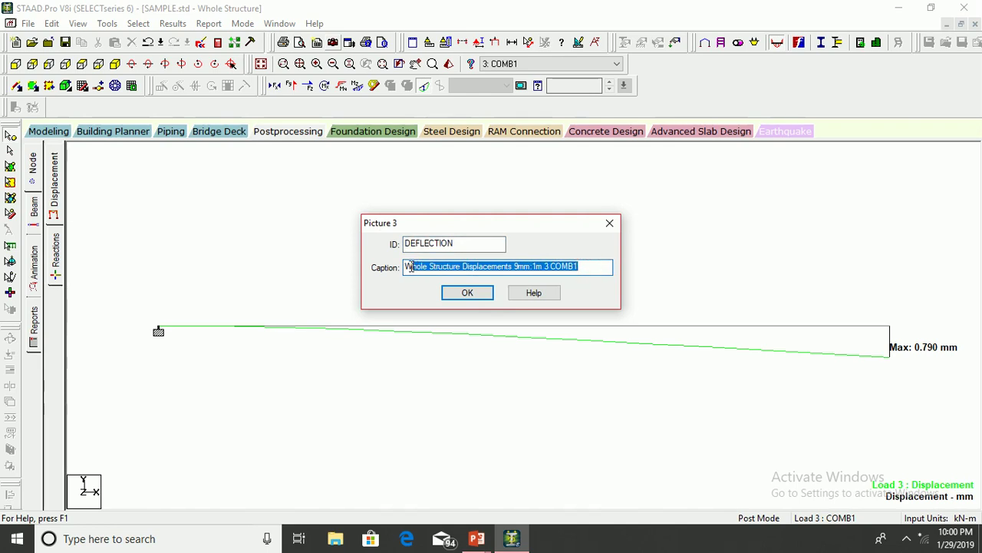
{"action": "left_click_drag", "start_coordinate": [459, 244], "coordinate": [393, 245]}
{"action": "key", "text": "ctrl+c"}
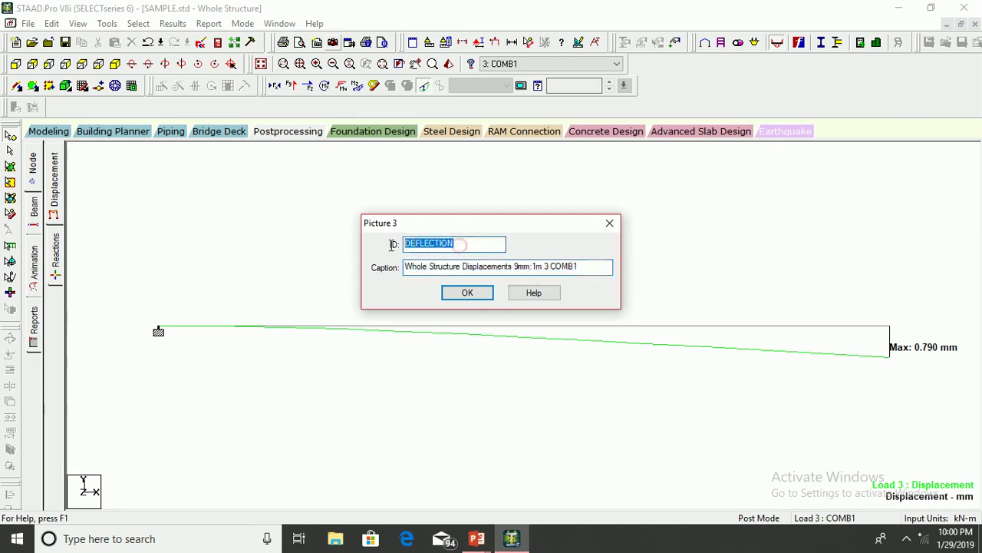
{"action": "left_click", "coordinate": [423, 266]}
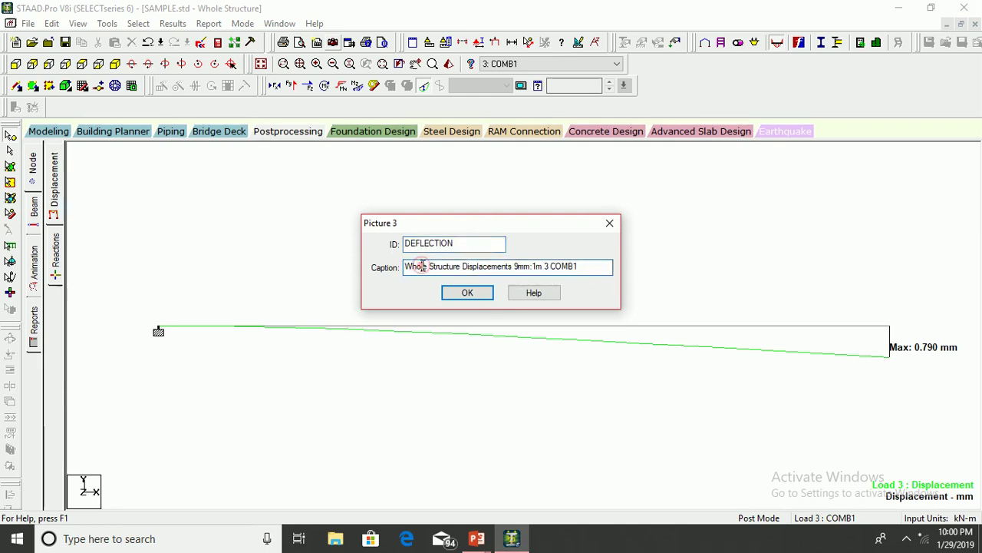
{"action": "left_click", "coordinate": [582, 266]}
{"action": "left_click_drag", "start_coordinate": [583, 264], "coordinate": [406, 266]}
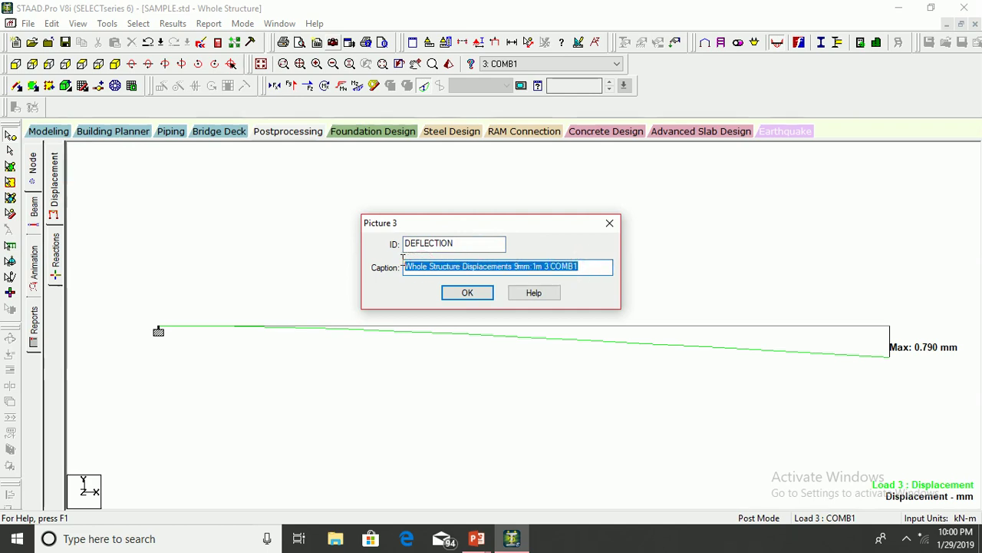
{"action": "key", "text": "ctrl+v"}
{"action": "left_click", "coordinate": [464, 292]}
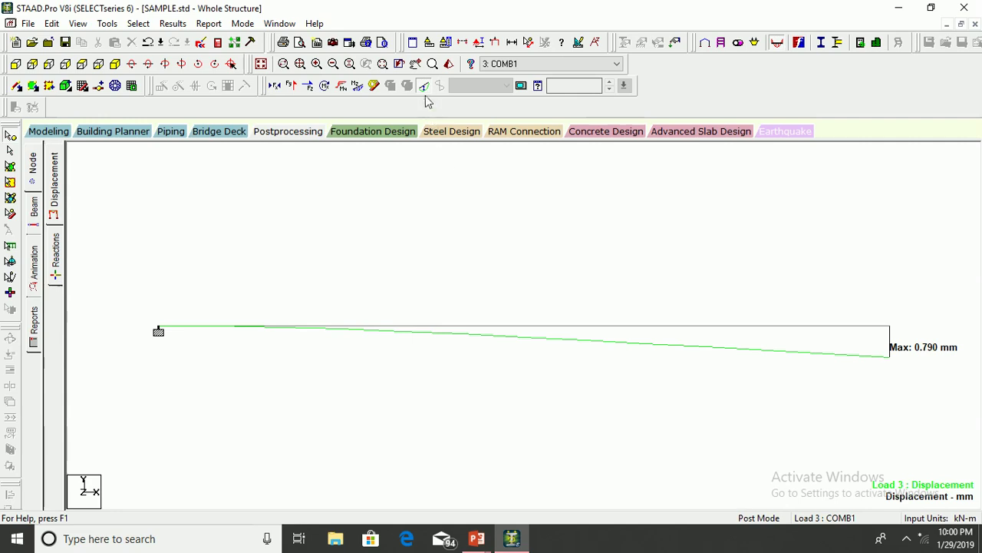
Step: Set up the report with the SFD, BMD and DEFLECTION pictures added after the job info
{"action": "left_click", "coordinate": [38, 321]}
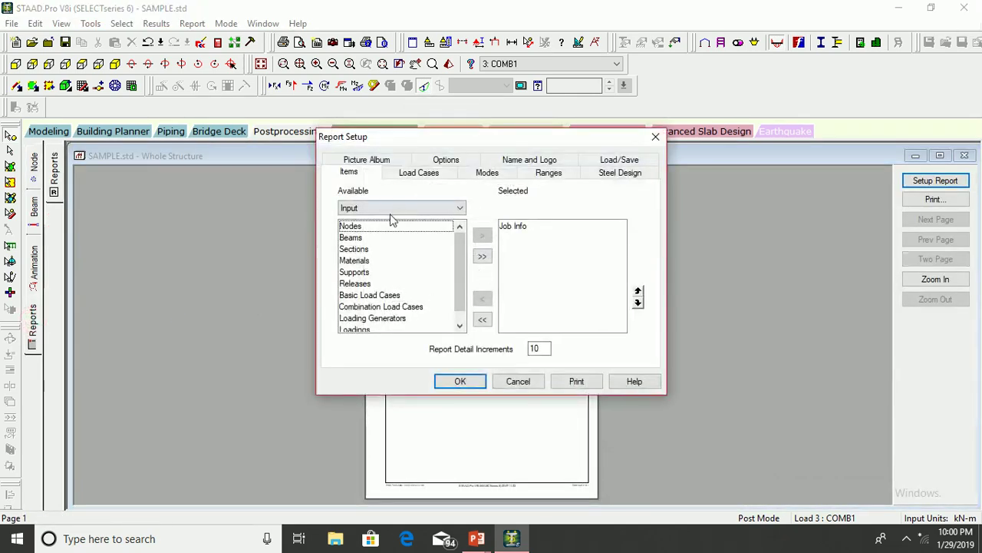
{"action": "left_click", "coordinate": [391, 212]}
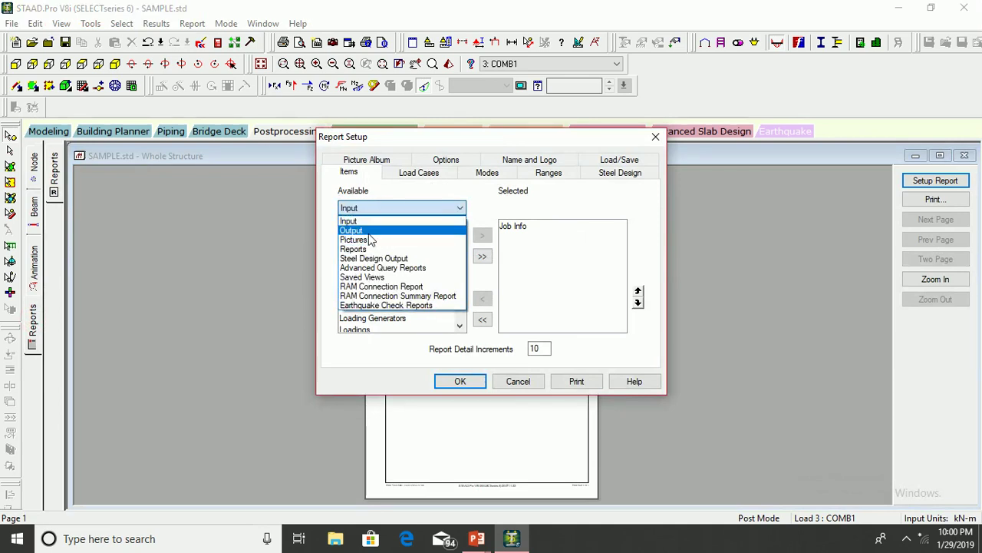
{"action": "left_click", "coordinate": [373, 240]}
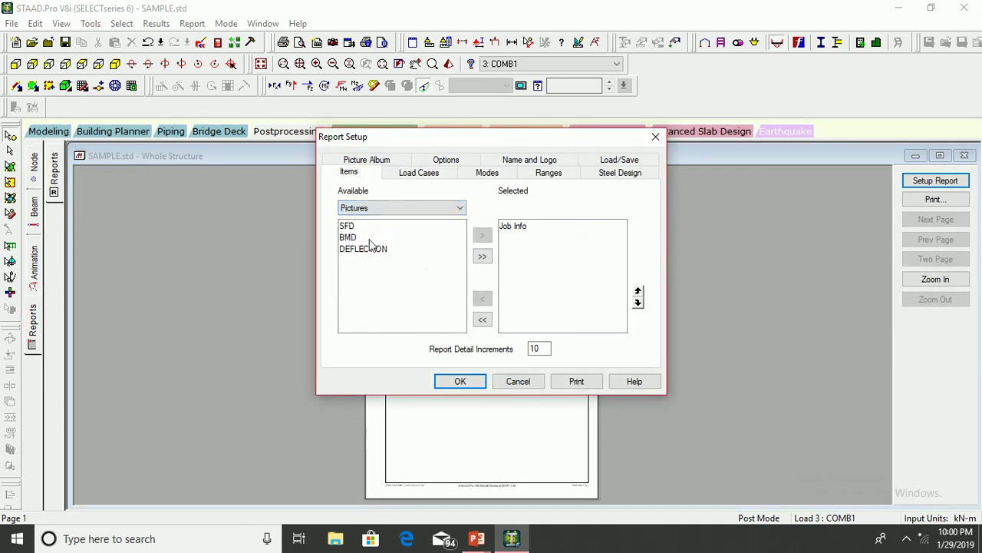
{"action": "left_click", "coordinate": [347, 226]}
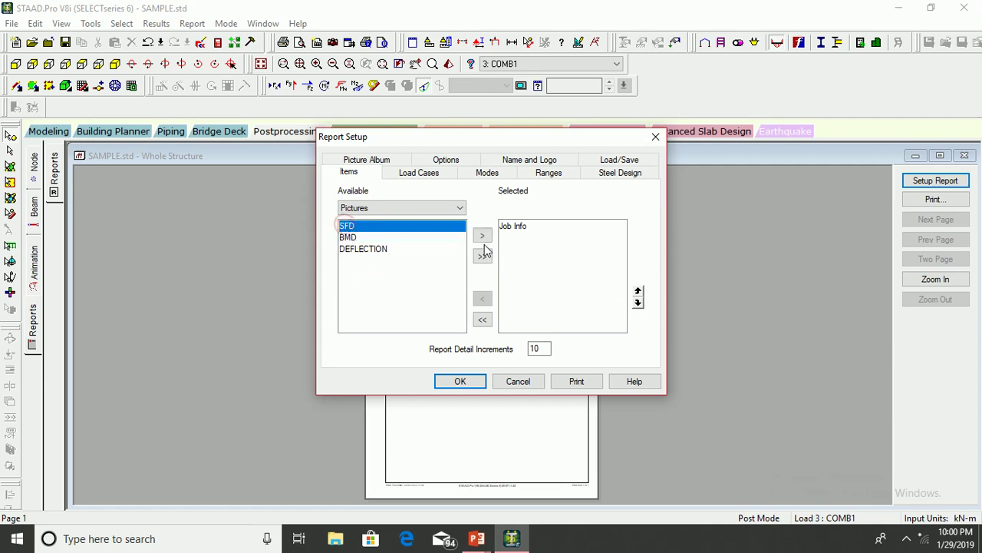
{"action": "left_click", "coordinate": [482, 255]}
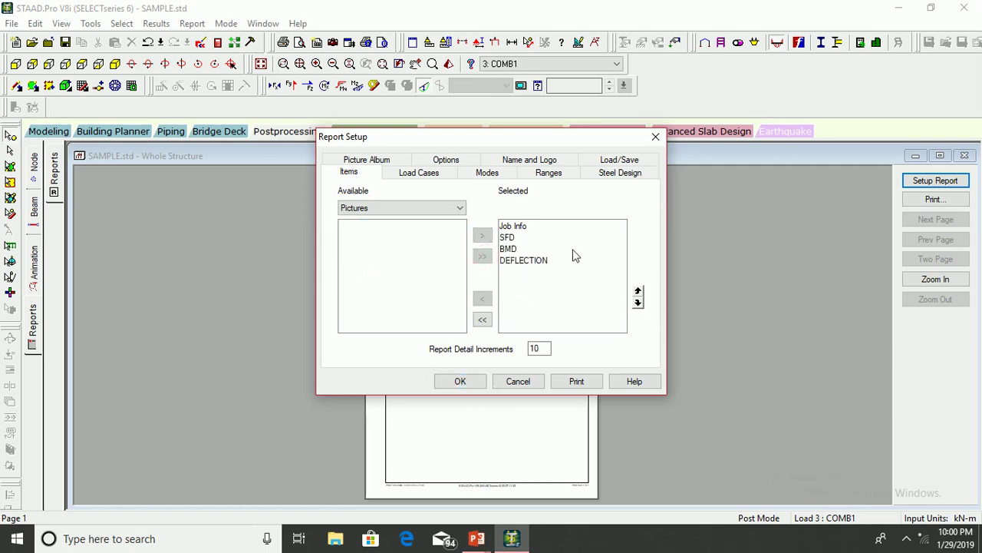
{"action": "left_click", "coordinate": [459, 382]}
Step: Check the report's diagram pages and print the whole report with Microsoft Print to PDF, saved as ANALYSIS RESULTS in the DEMO folder
{"action": "left_click", "coordinate": [466, 345]}
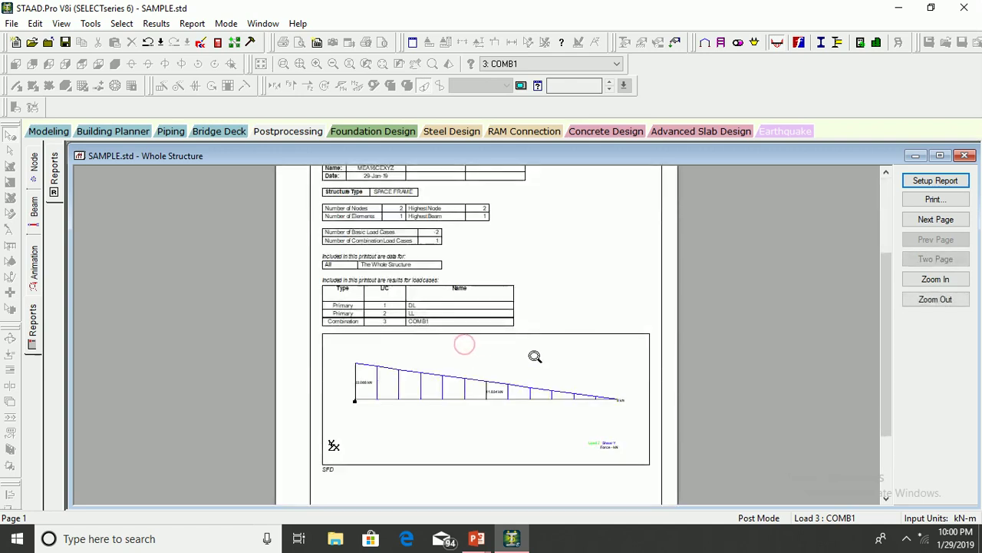
{"action": "left_click", "coordinate": [913, 219]}
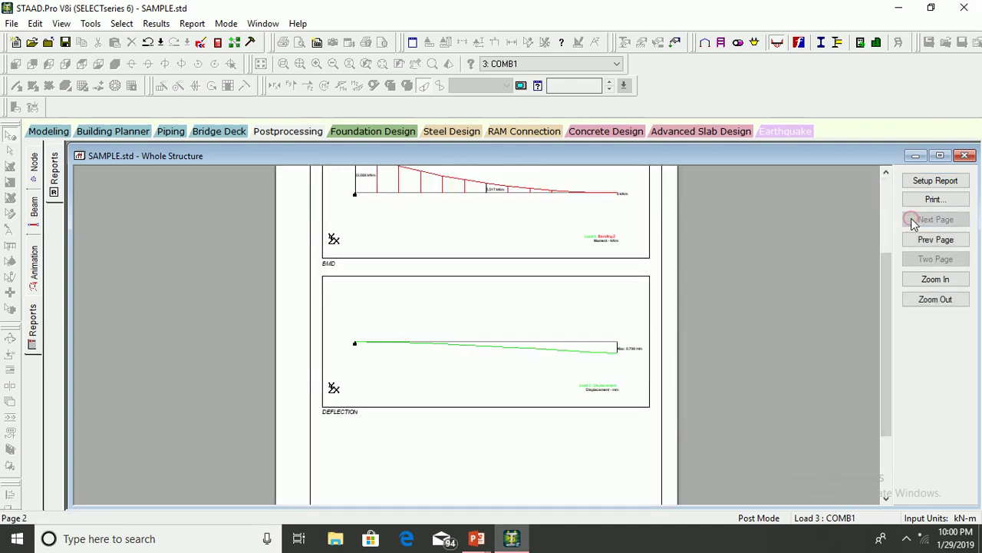
{"action": "scroll", "coordinate": [525, 278], "scroll_direction": "up", "scroll_amount": 3}
{"action": "scroll", "coordinate": [525, 277], "scroll_direction": "down", "scroll_amount": 3}
{"action": "scroll", "coordinate": [525, 278], "scroll_direction": "up", "scroll_amount": 3}
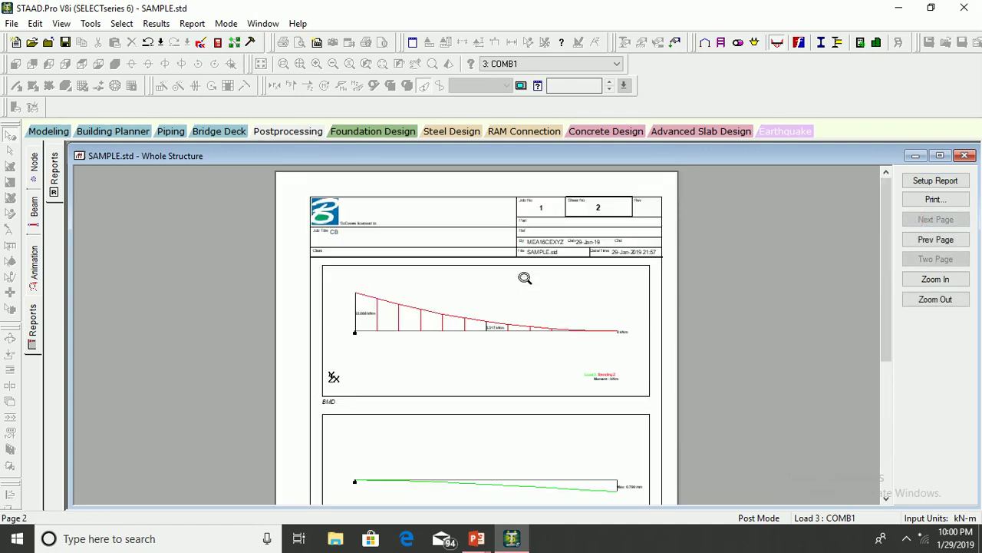
{"action": "left_click", "coordinate": [935, 199]}
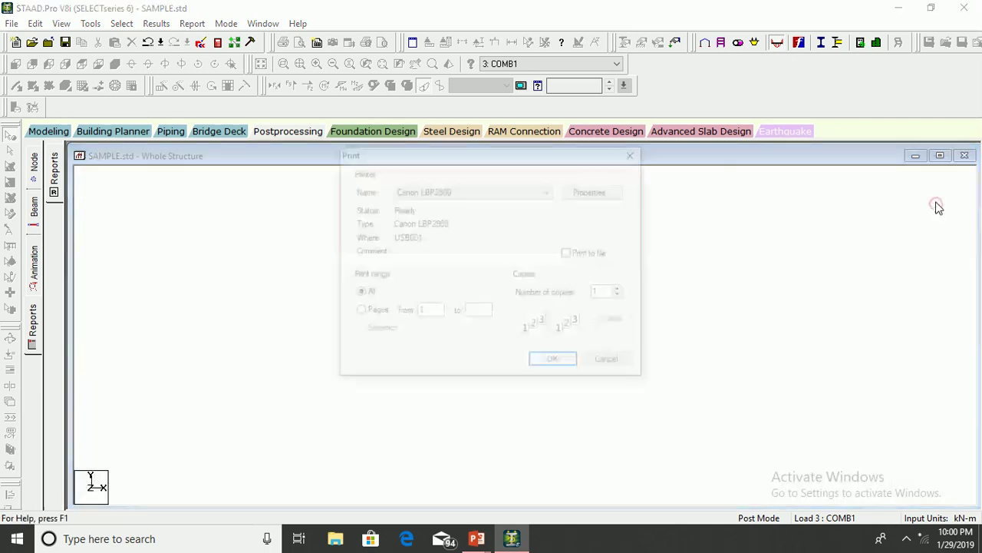
{"action": "left_click", "coordinate": [423, 190]}
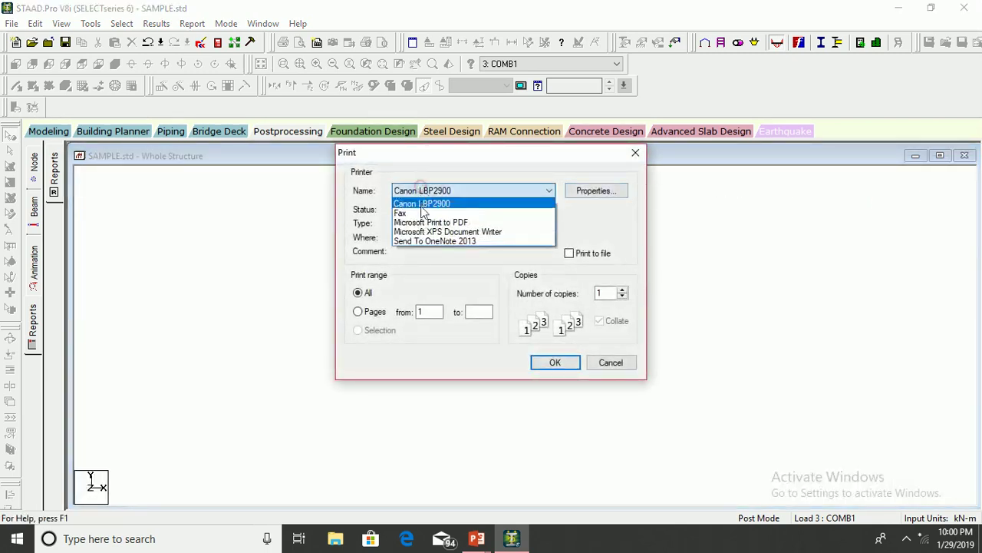
{"action": "left_click", "coordinate": [426, 223]}
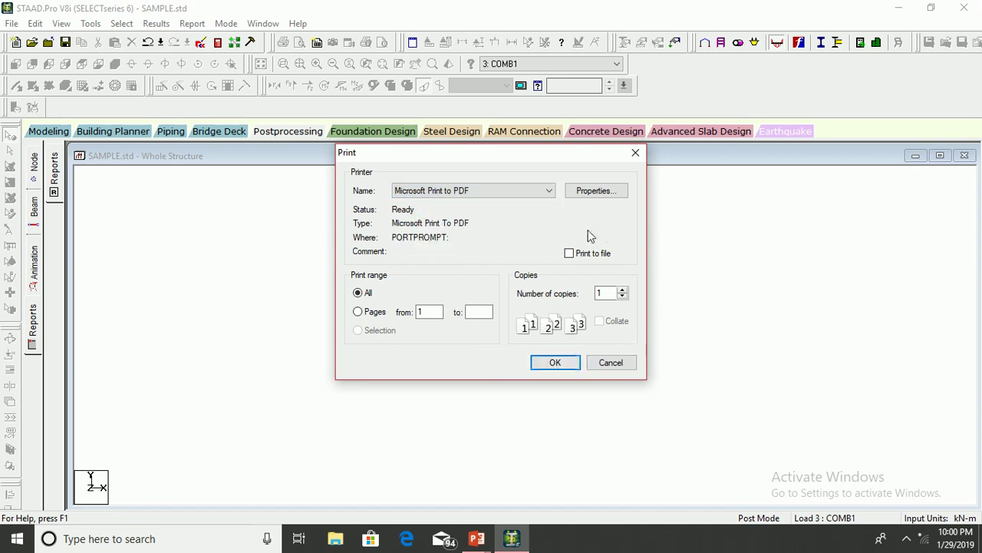
{"action": "left_click", "coordinate": [560, 365]}
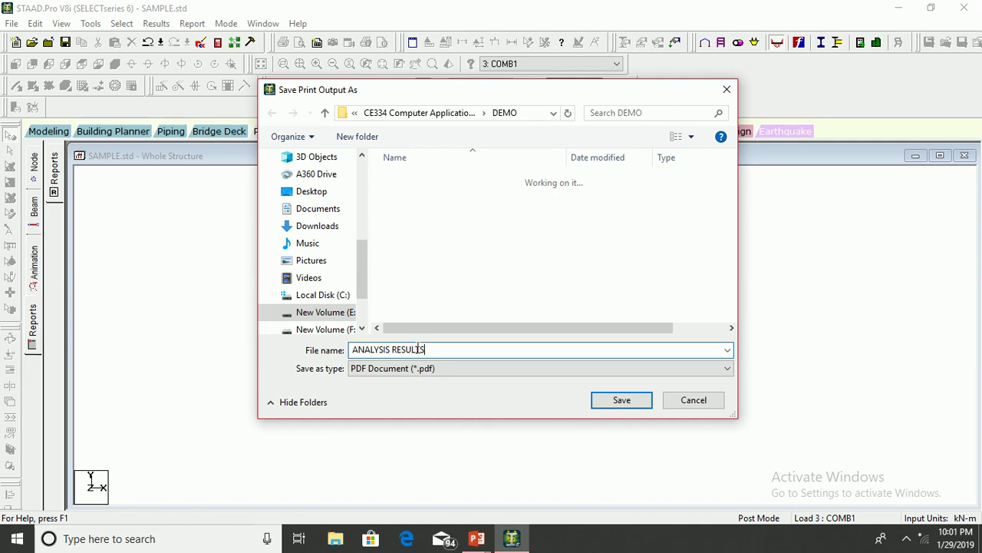
{"action": "left_click", "coordinate": [609, 402]}
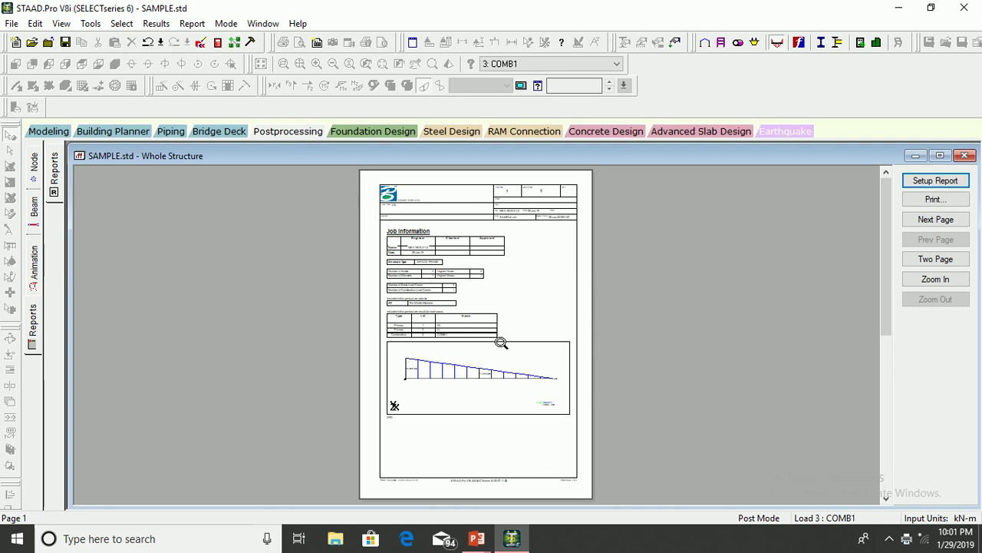
Step: Return to modeling mode and open the concrete design settings for the whole structure
{"action": "left_click", "coordinate": [49, 132]}
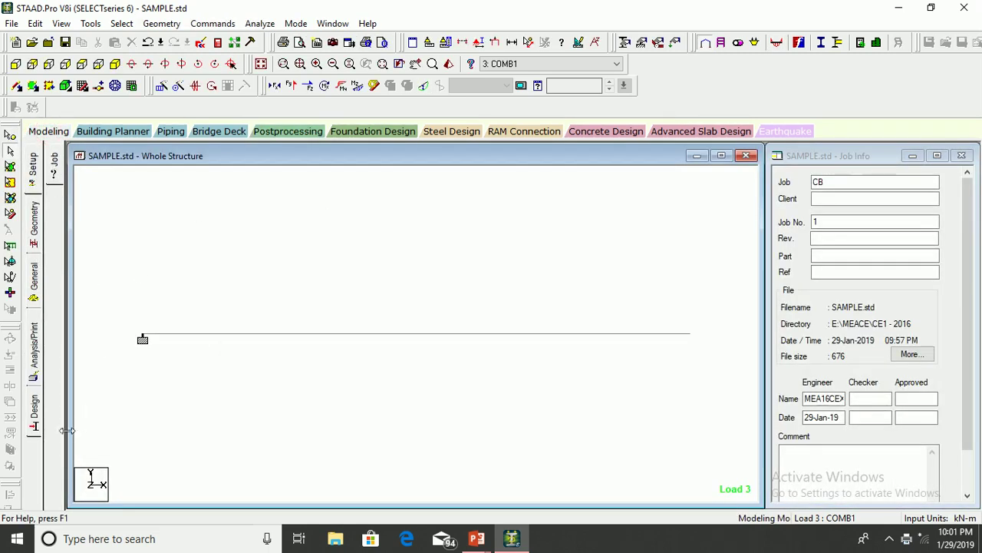
{"action": "left_click", "coordinate": [33, 415]}
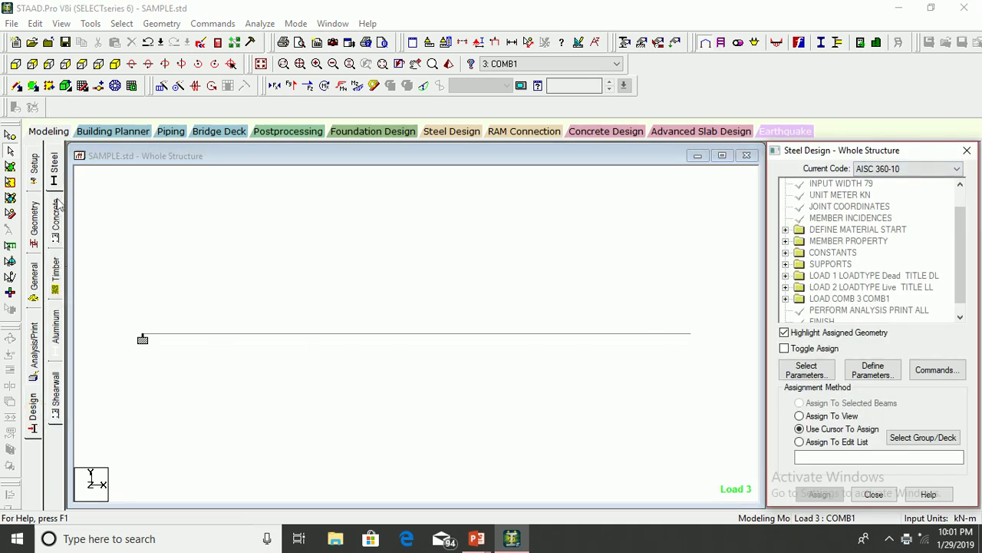
{"action": "left_click", "coordinate": [53, 224]}
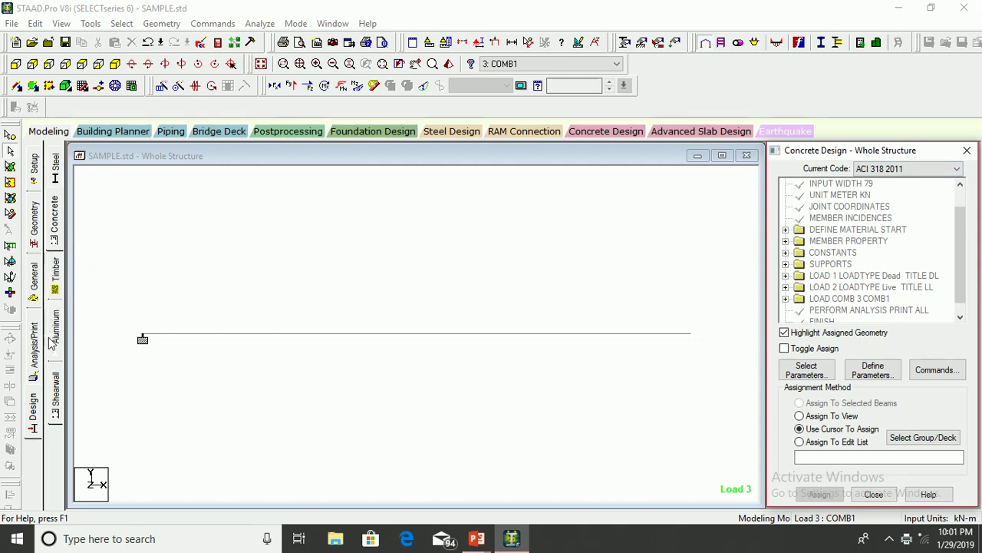
{"action": "left_click", "coordinate": [906, 170]}
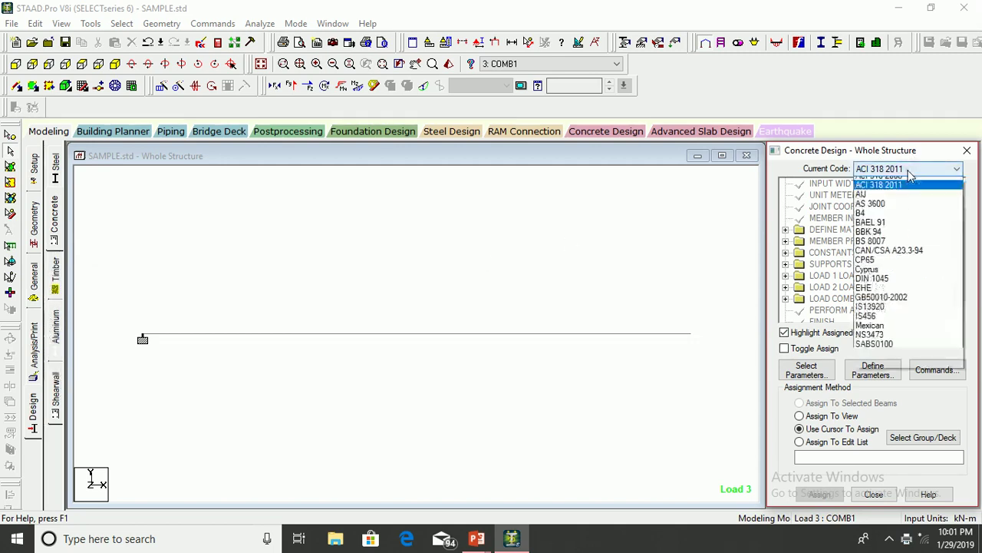
{"action": "left_click", "coordinate": [902, 181]}
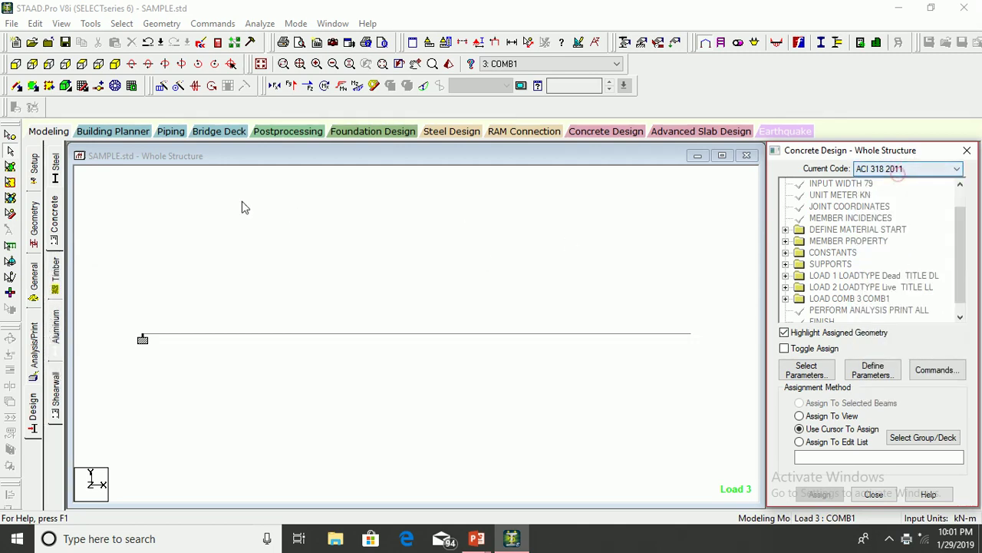
{"action": "left_click", "coordinate": [55, 173]}
{"action": "left_click", "coordinate": [55, 219]}
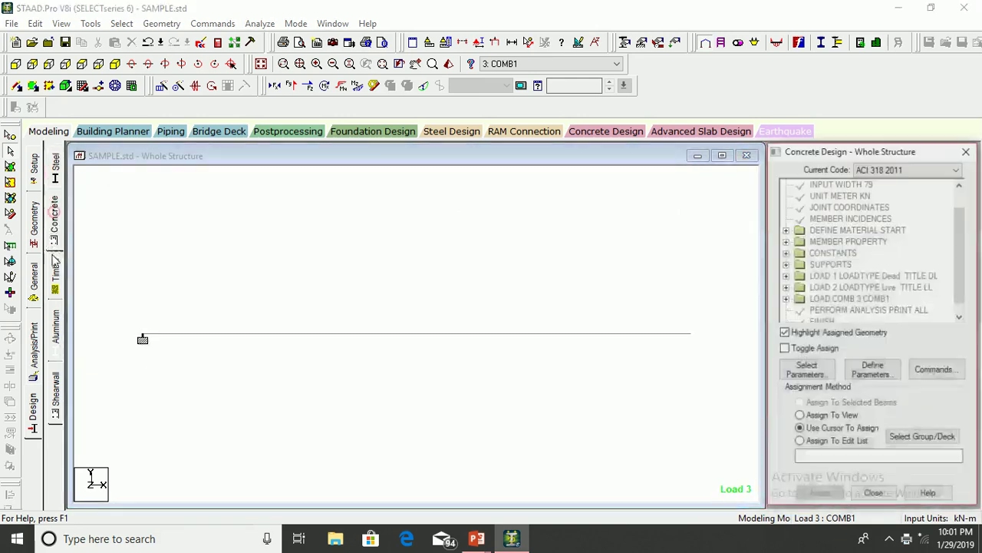
{"action": "left_click", "coordinate": [55, 270]}
{"action": "left_click", "coordinate": [62, 228]}
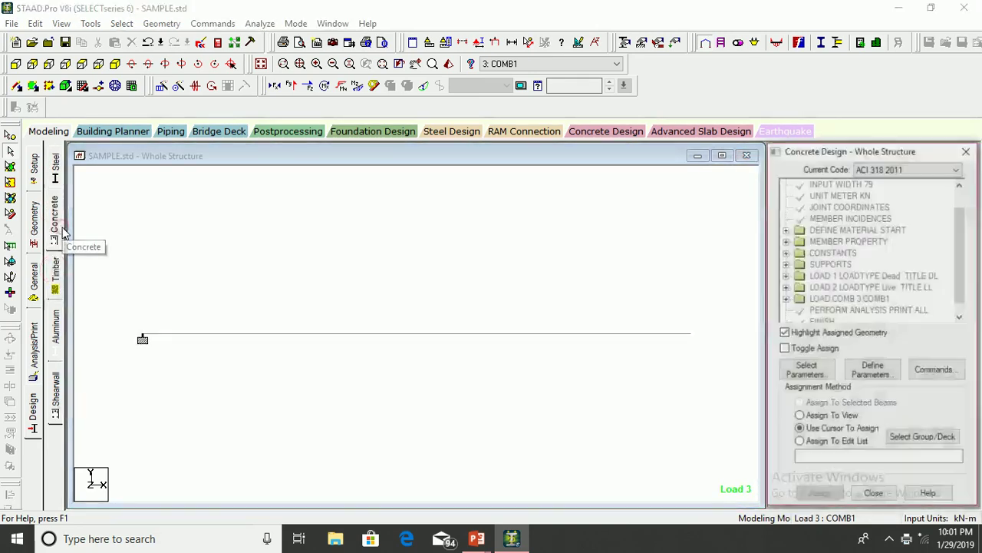
{"action": "left_click", "coordinate": [53, 219]}
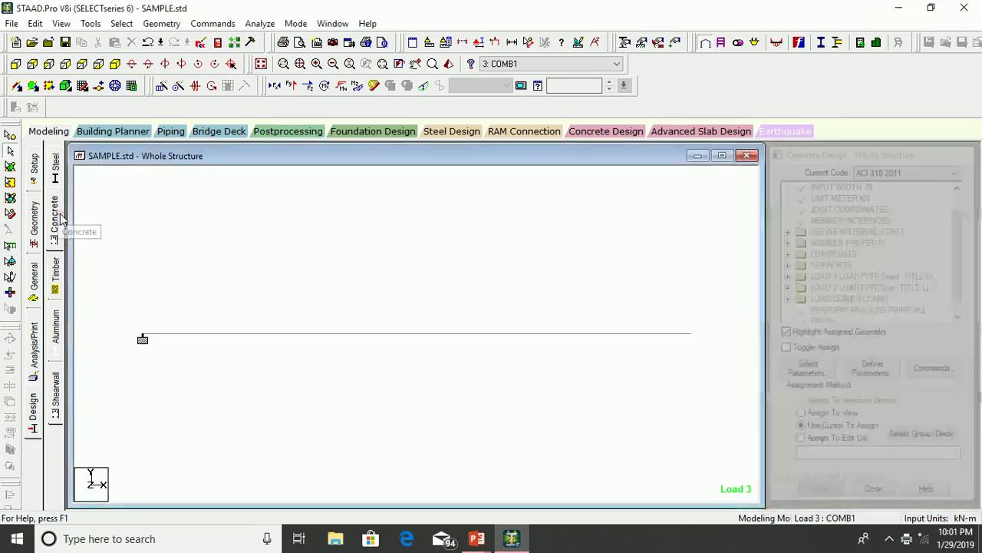
Step: Set the current concrete design code to IS456
{"action": "left_click", "coordinate": [898, 169]}
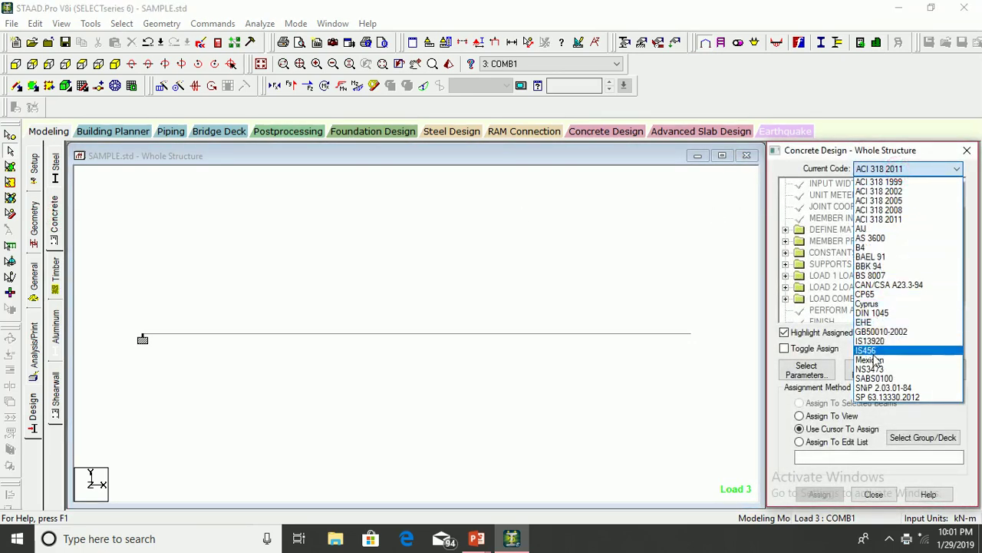
{"action": "left_click", "coordinate": [867, 350]}
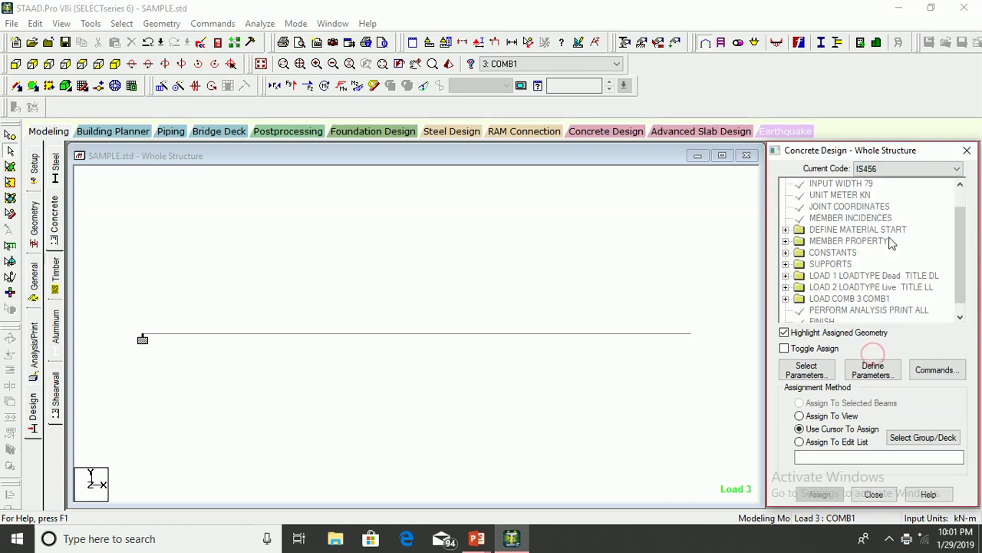
{"action": "scroll", "coordinate": [879, 258], "scroll_direction": "down", "scroll_amount": 1}
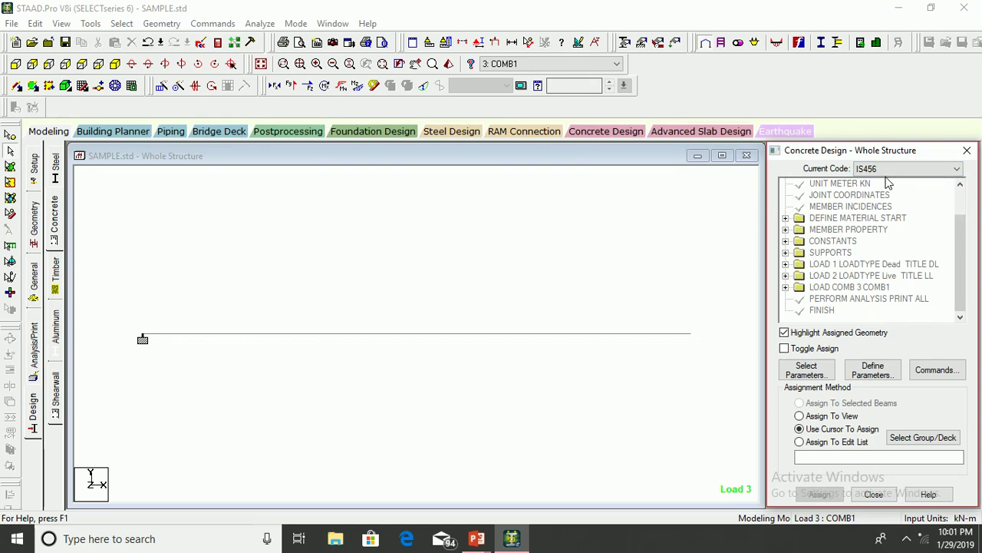
Step: Clear the IS456 parameter selection, select all available parameters again and accept the selection
{"action": "left_click", "coordinate": [804, 373]}
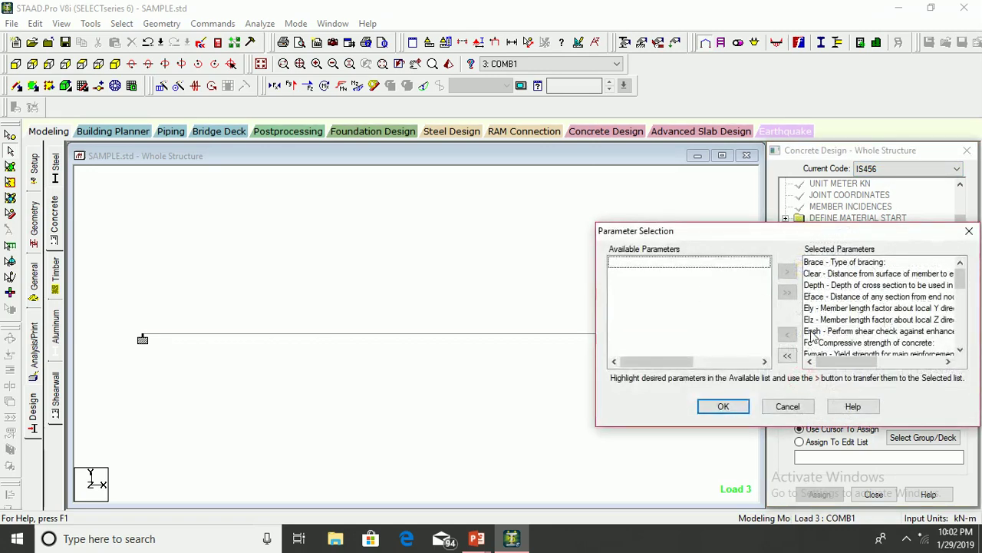
{"action": "left_click", "coordinate": [786, 355]}
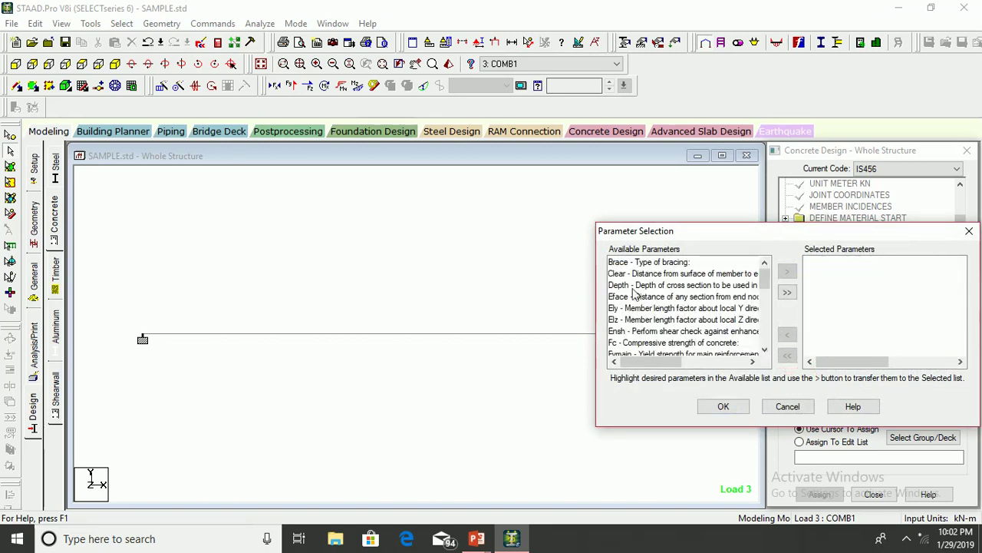
{"action": "left_click", "coordinate": [787, 291]}
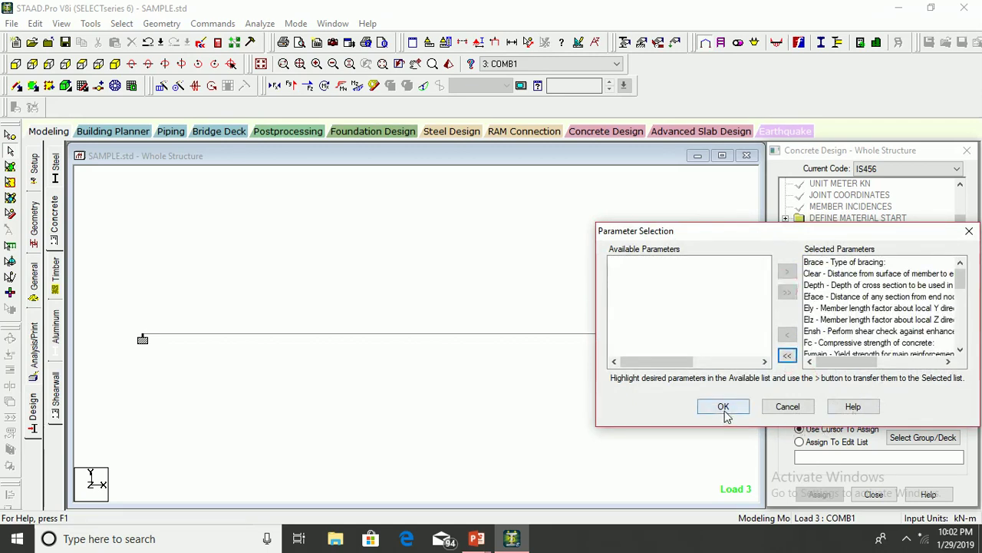
{"action": "left_click", "coordinate": [723, 406]}
Step: Define the CLEAR design parameter with a cover distance of 0.03 m and add it to the concrete design
{"action": "left_click", "coordinate": [867, 376]}
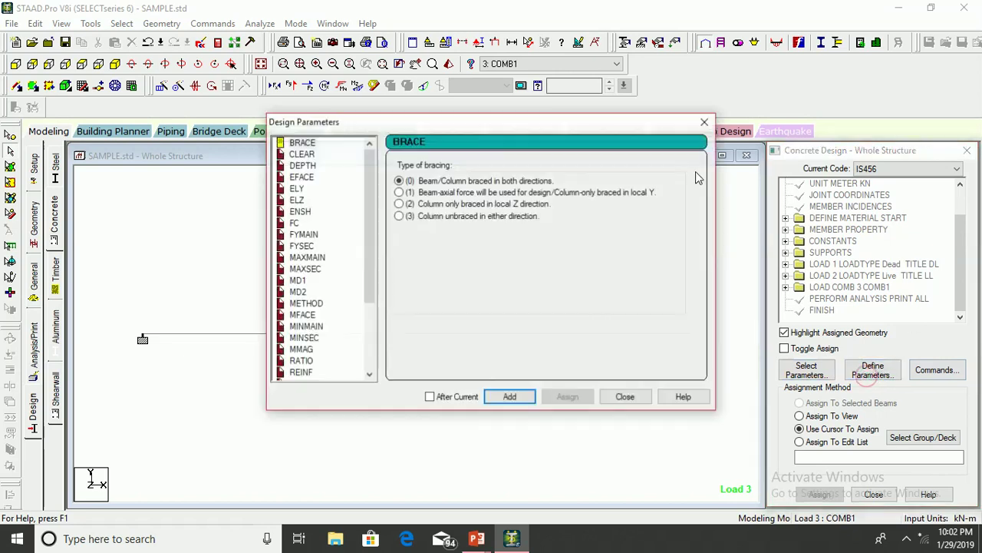
{"action": "left_click", "coordinate": [301, 154]}
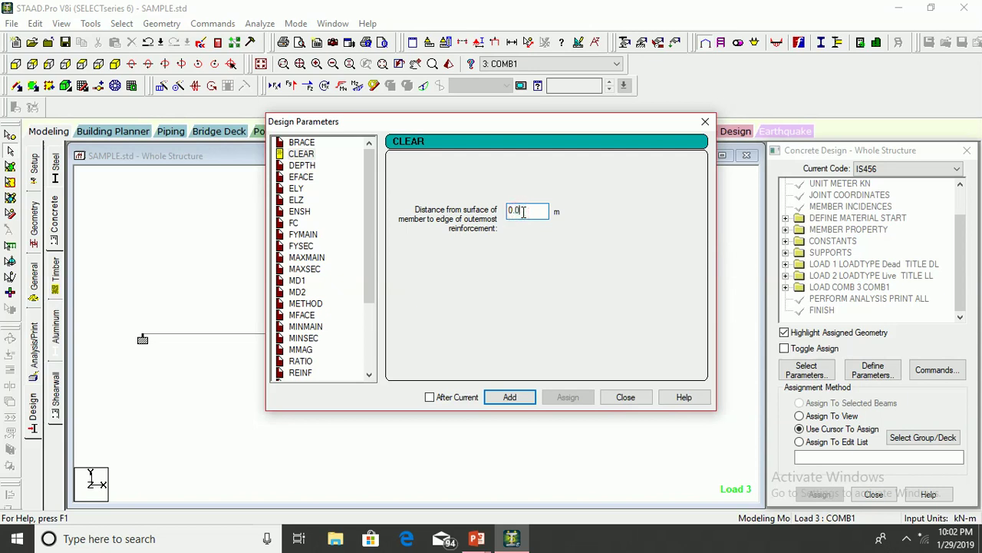
{"action": "left_click", "coordinate": [509, 396]}
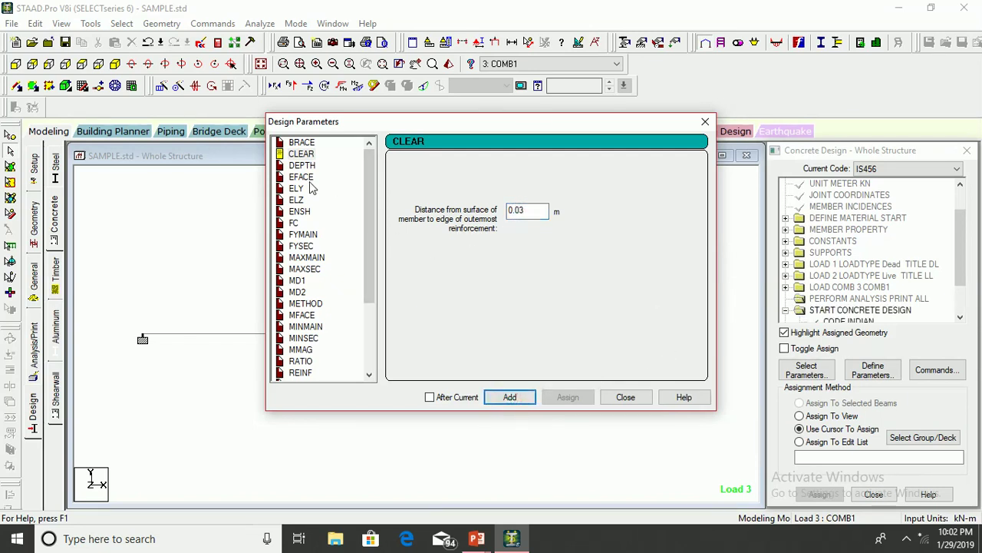
Step: Set the FC parameter, the concrete's compressive strength, to 25000 kN/m2 and add it to the design
{"action": "left_click", "coordinate": [295, 224]}
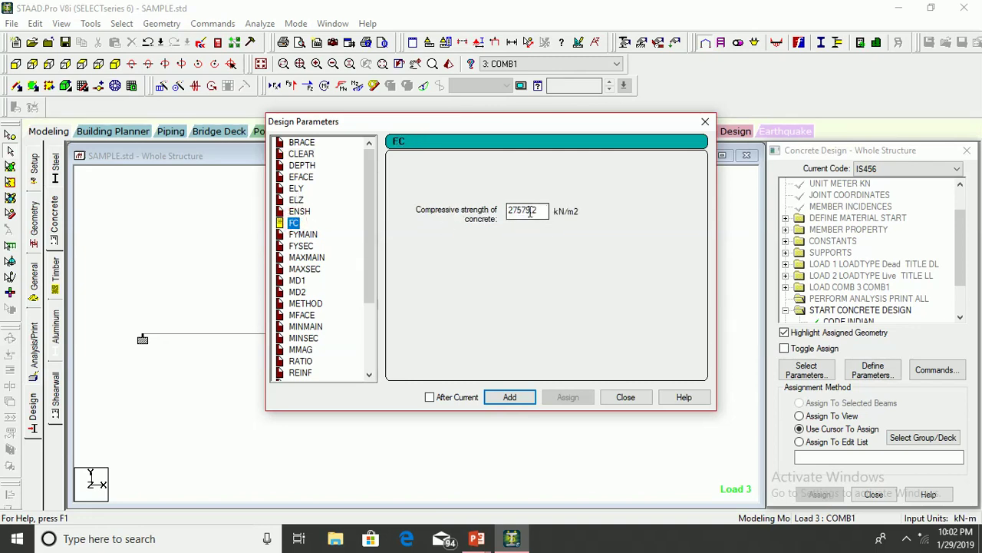
{"action": "left_click_drag", "start_coordinate": [514, 212], "coordinate": [547, 215]}
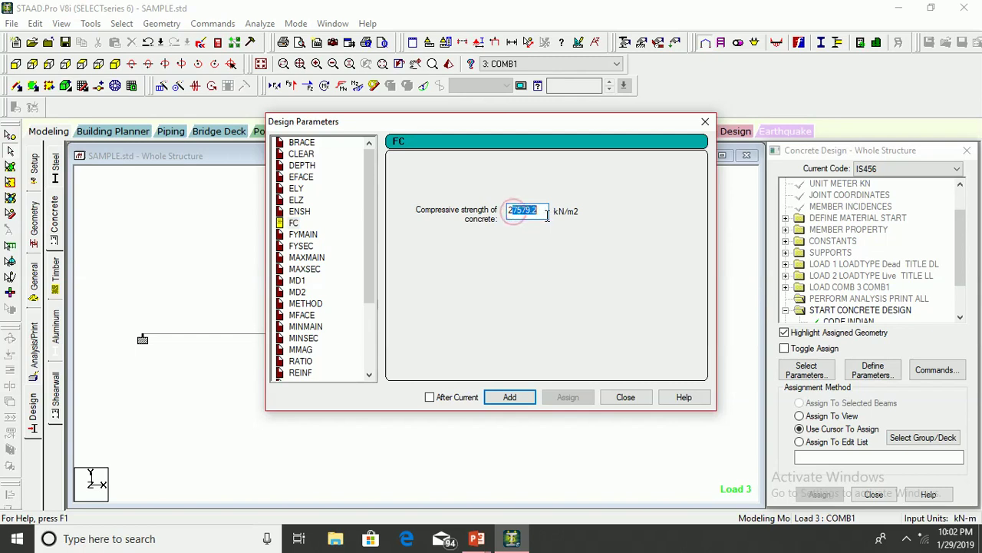
{"action": "type", "text": "5000"}
{"action": "left_click", "coordinate": [499, 392]}
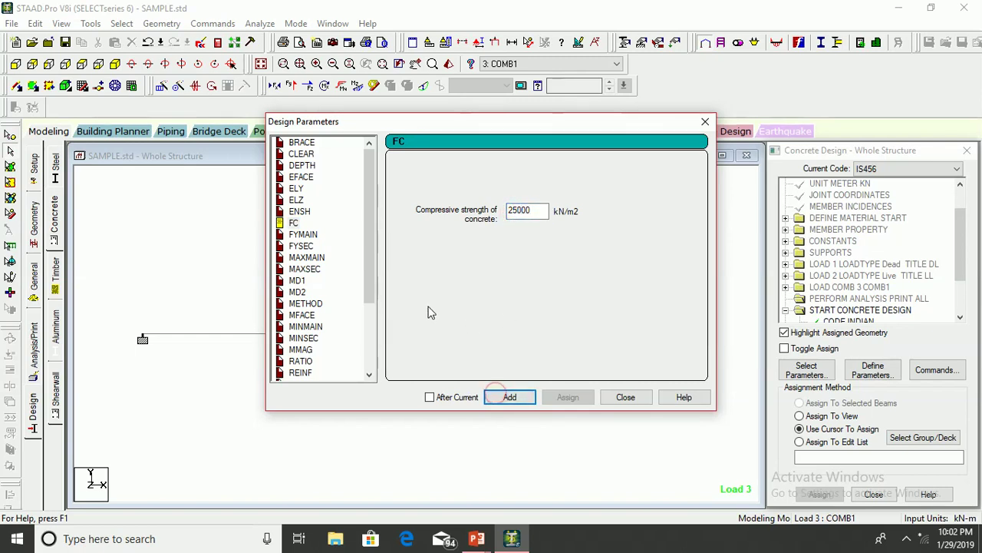
Step: Set the FYMAIN parameter, the yield strength of main reinforcement steel, to 415000 kN/m2 and add it to the design
{"action": "left_click", "coordinate": [303, 235]}
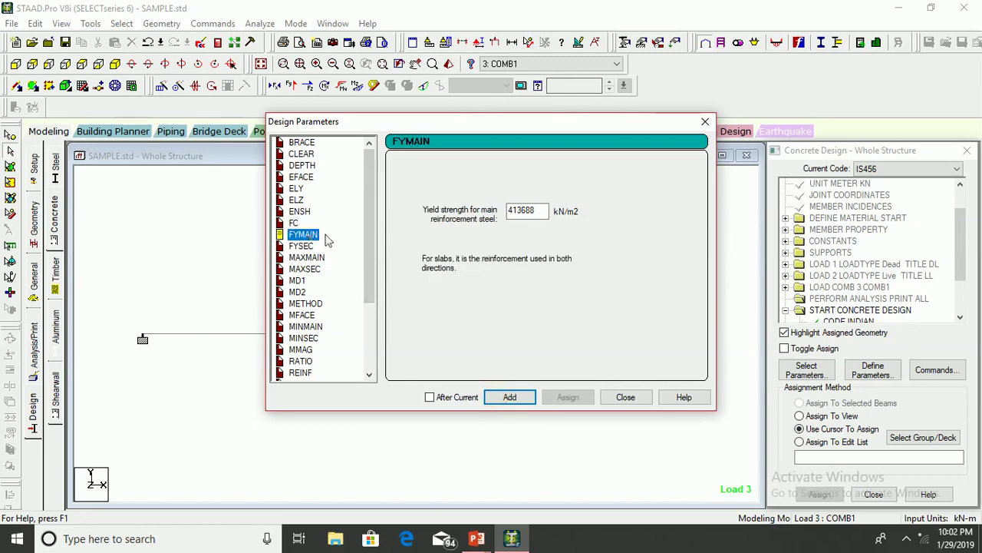
{"action": "left_click", "coordinate": [536, 210]}
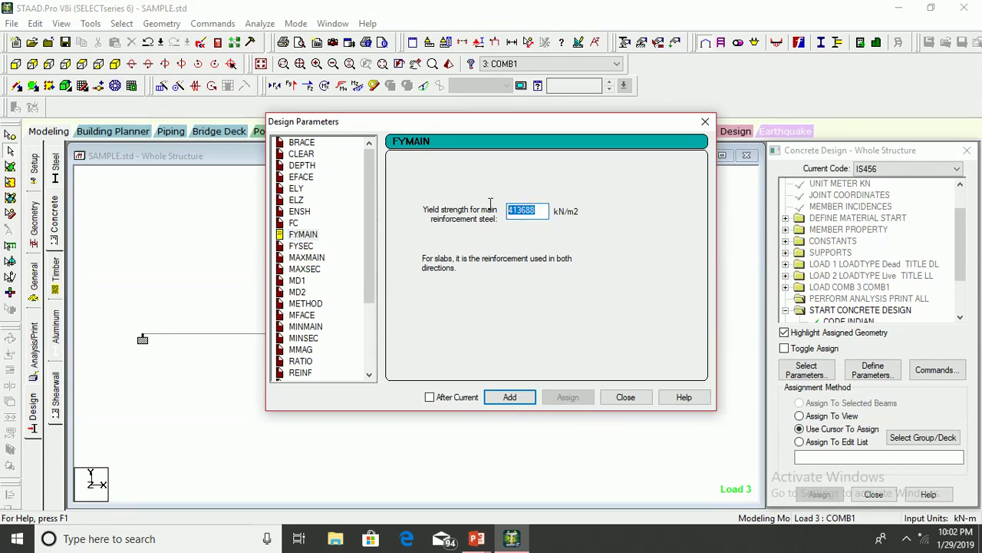
{"action": "type", "text": "41"}
{"action": "left_click", "coordinate": [513, 397]}
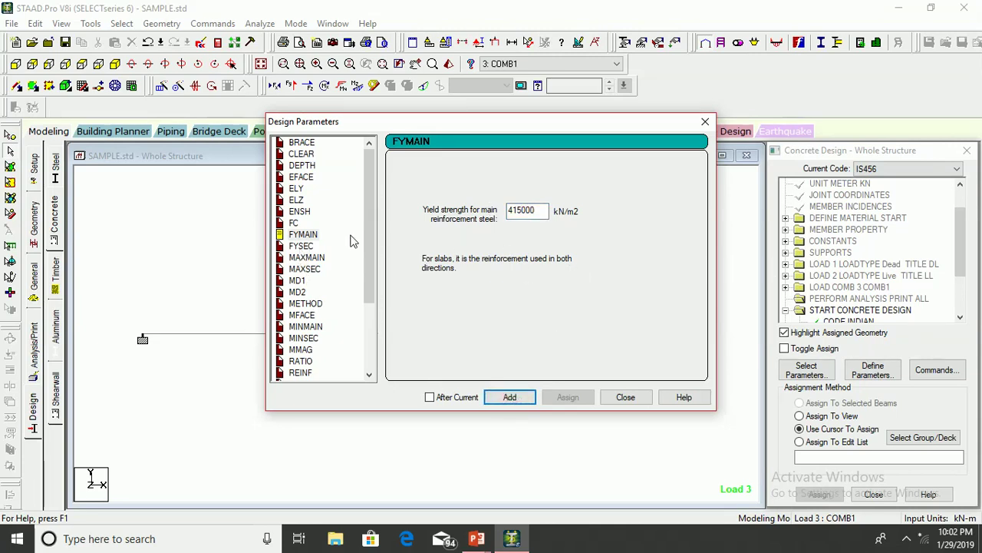
Step: Set the FYSEC parameter, the yield strength of shear reinforcement, to 415000 kN/m2 and add it to the design
{"action": "left_click", "coordinate": [300, 246]}
{"action": "left_click_drag", "start_coordinate": [541, 211], "coordinate": [489, 215]}
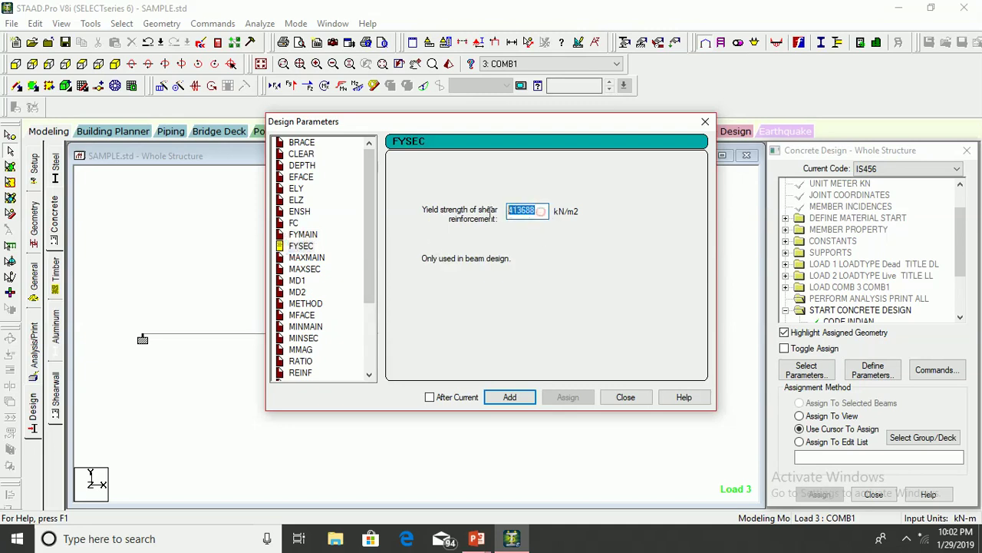
{"action": "type", "text": "415000"}
{"action": "left_click", "coordinate": [509, 397]}
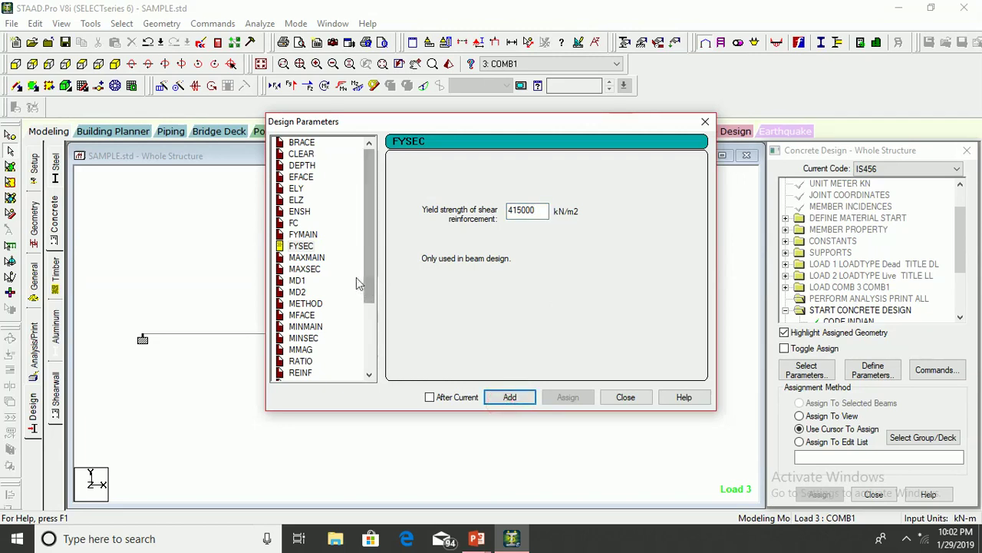
Step: Add the maximum reinforcement sizes to the design: MAXMAIN at 20 mm and MAXSEC at 12 mm
{"action": "left_click", "coordinate": [306, 257]}
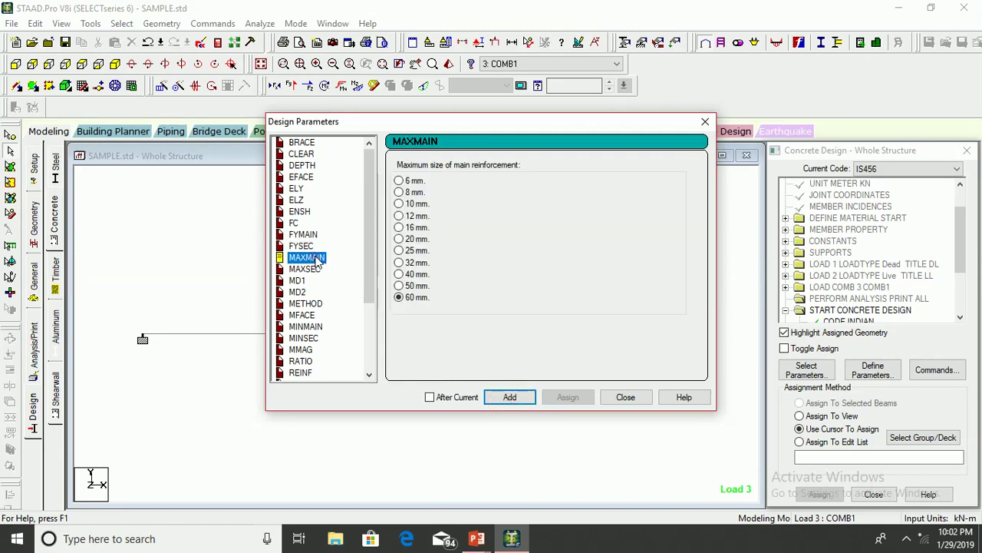
{"action": "left_click", "coordinate": [400, 239]}
{"action": "left_click", "coordinate": [509, 397]}
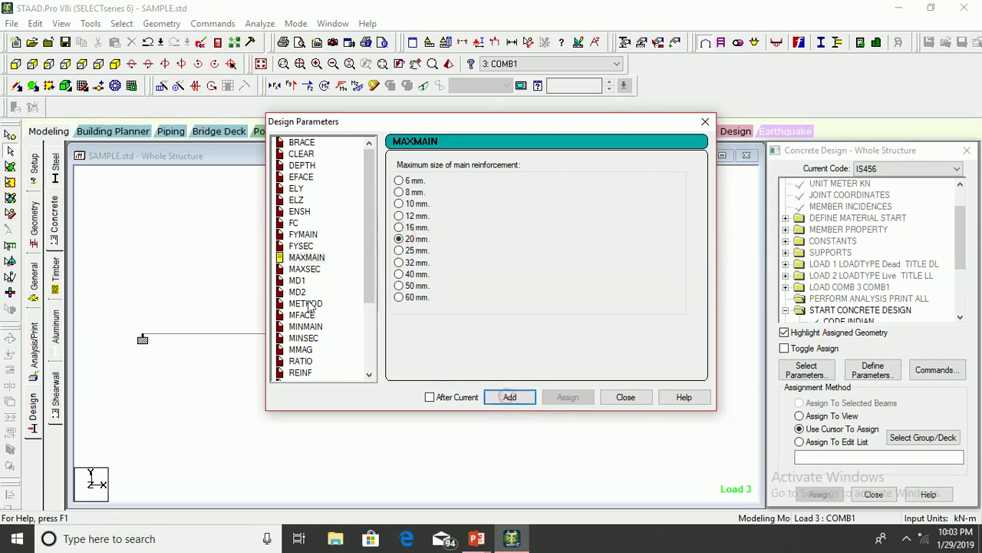
{"action": "left_click", "coordinate": [305, 269]}
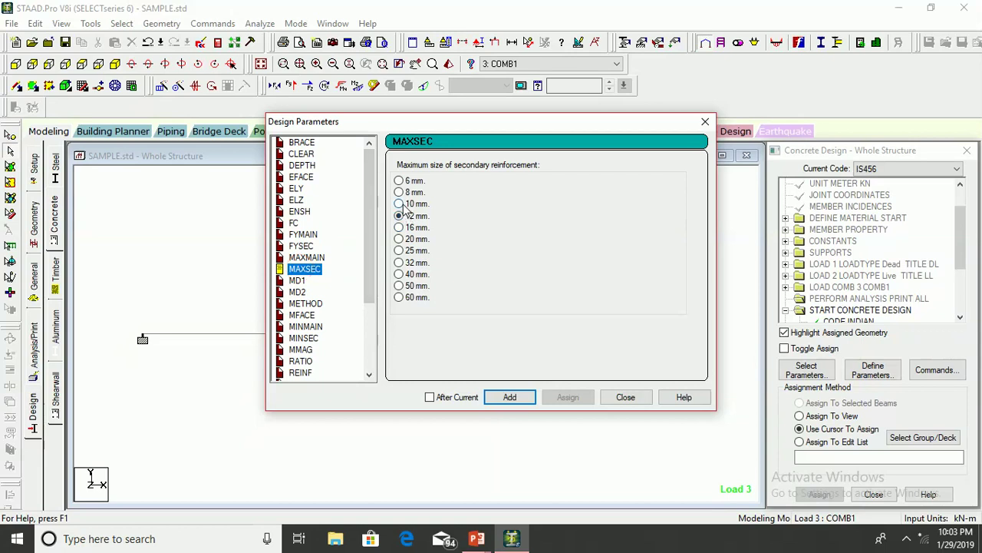
{"action": "left_click", "coordinate": [509, 397]}
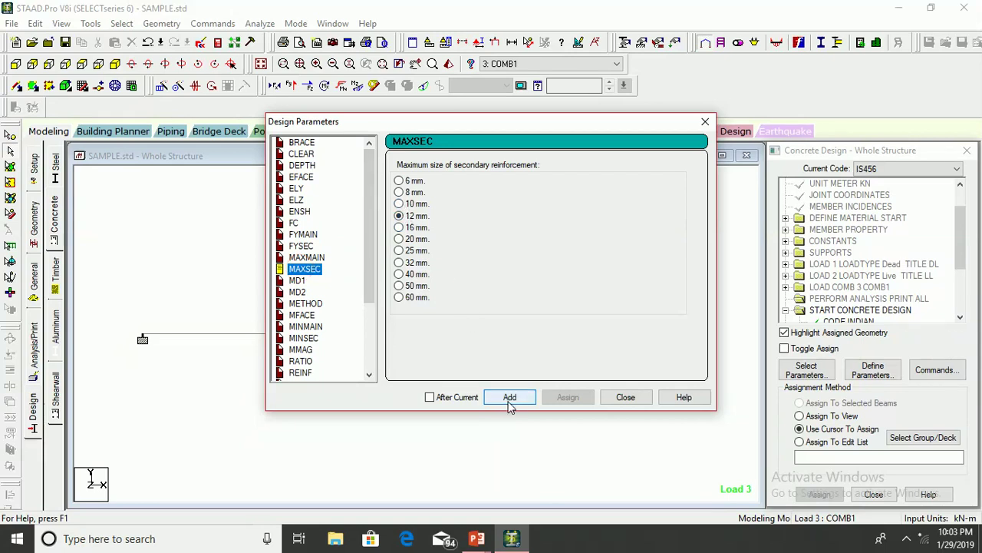
{"action": "left_click", "coordinate": [414, 218]}
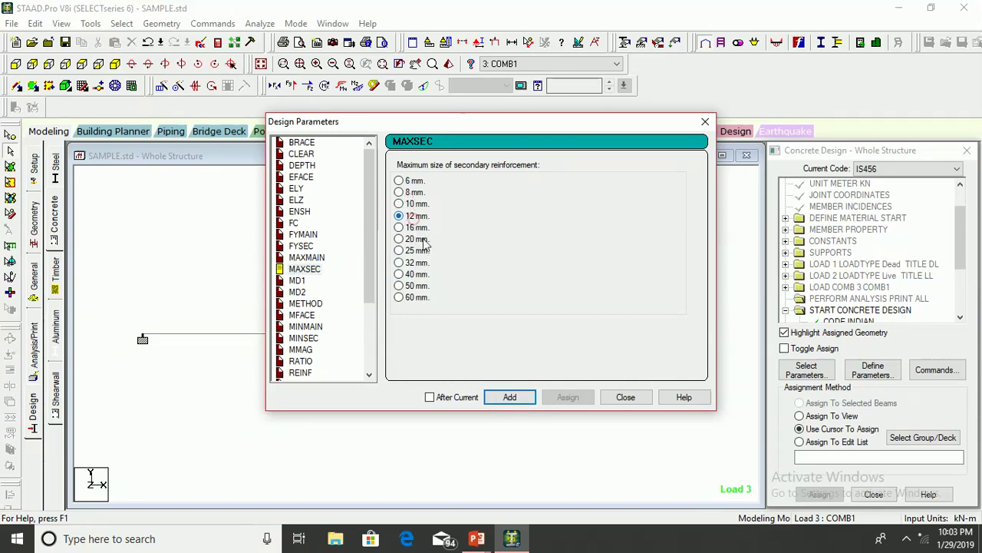
{"action": "left_click", "coordinate": [507, 398]}
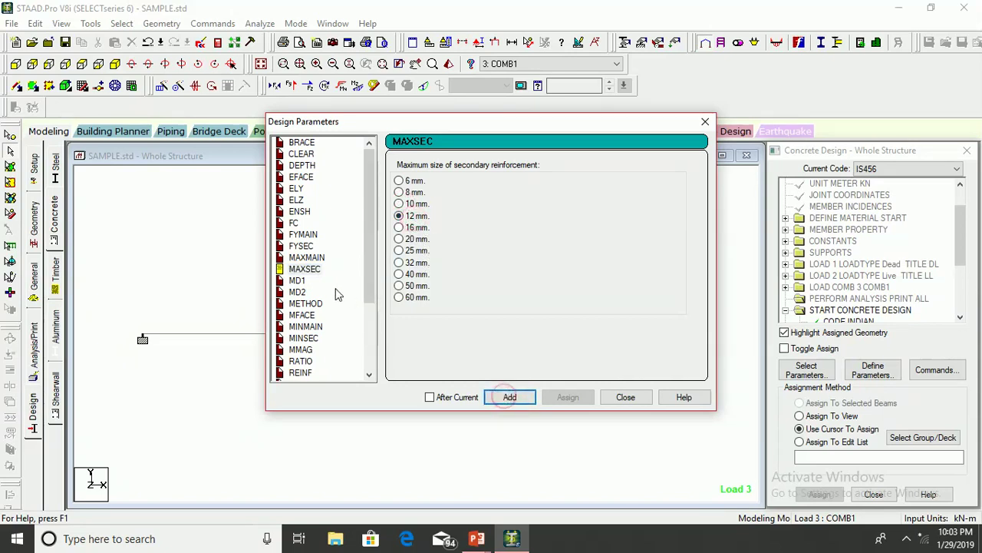
Step: Add the minimum reinforcement sizes, MINMAIN at 10 mm and MINSEC at 8 mm, and finish defining parameters
{"action": "left_click", "coordinate": [311, 327]}
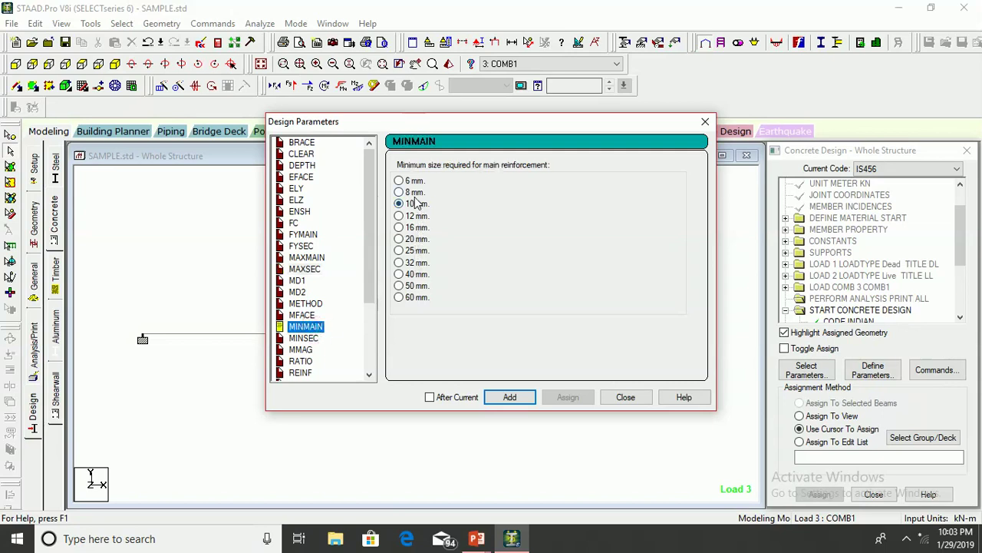
{"action": "left_click", "coordinate": [495, 397]}
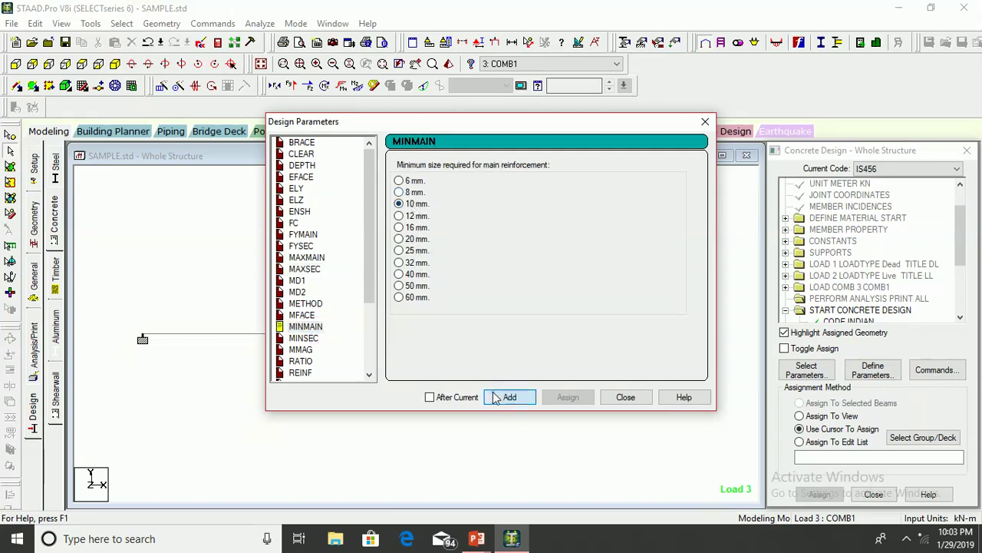
{"action": "left_click", "coordinate": [303, 337]}
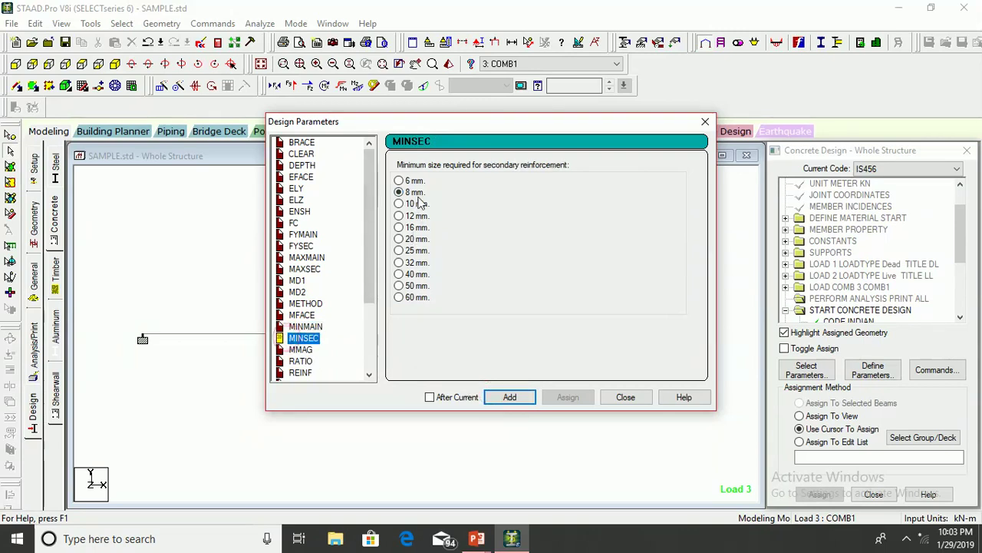
{"action": "left_click", "coordinate": [497, 400]}
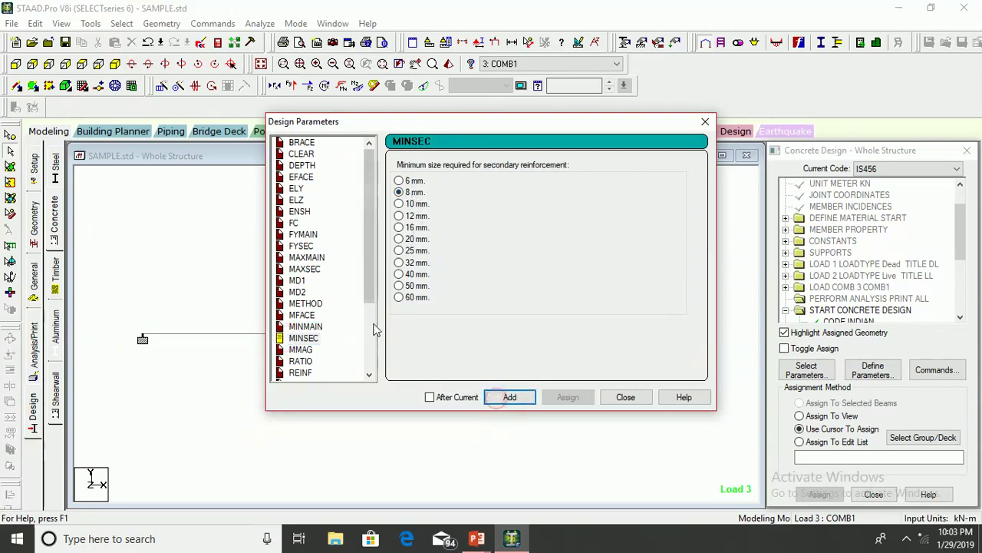
{"action": "left_click_drag", "start_coordinate": [365, 288], "coordinate": [370, 357]}
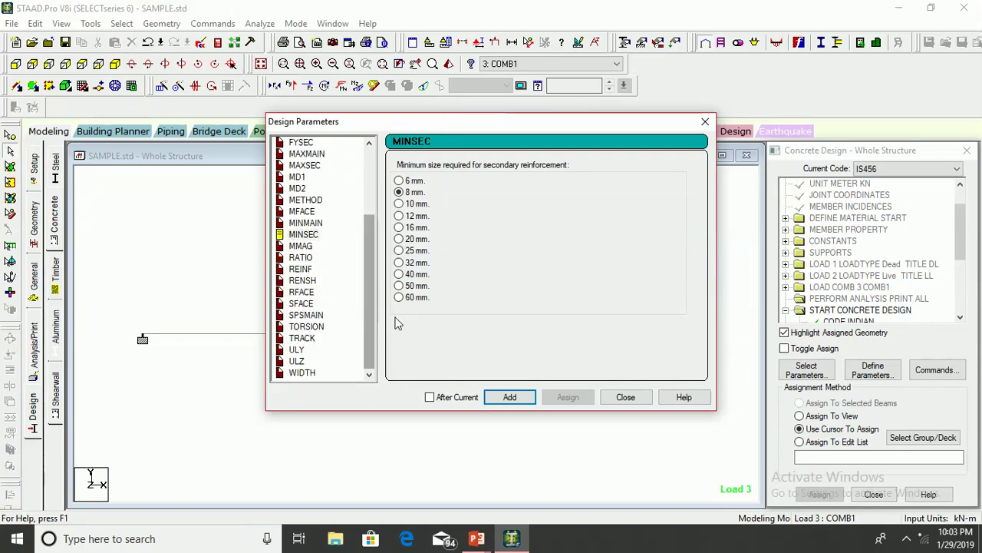
{"action": "left_click", "coordinate": [626, 397]}
Step: Assign the CLEAR 0.03 and FC 25000 parameters to the beam using Assign To View
{"action": "left_click_drag", "start_coordinate": [962, 234], "coordinate": [967, 305]}
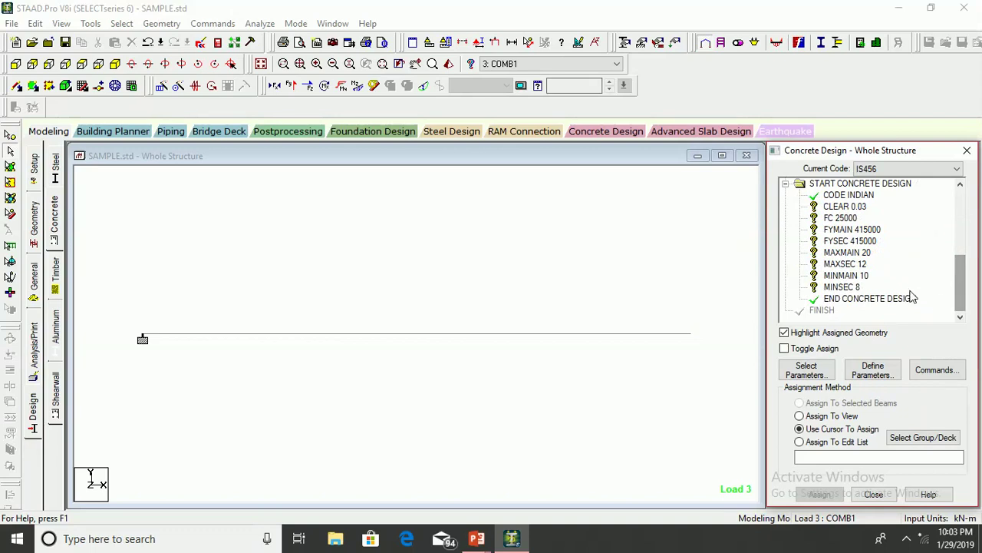
{"action": "left_click", "coordinate": [848, 207]}
{"action": "left_click", "coordinate": [837, 415]}
{"action": "left_click", "coordinate": [877, 361]}
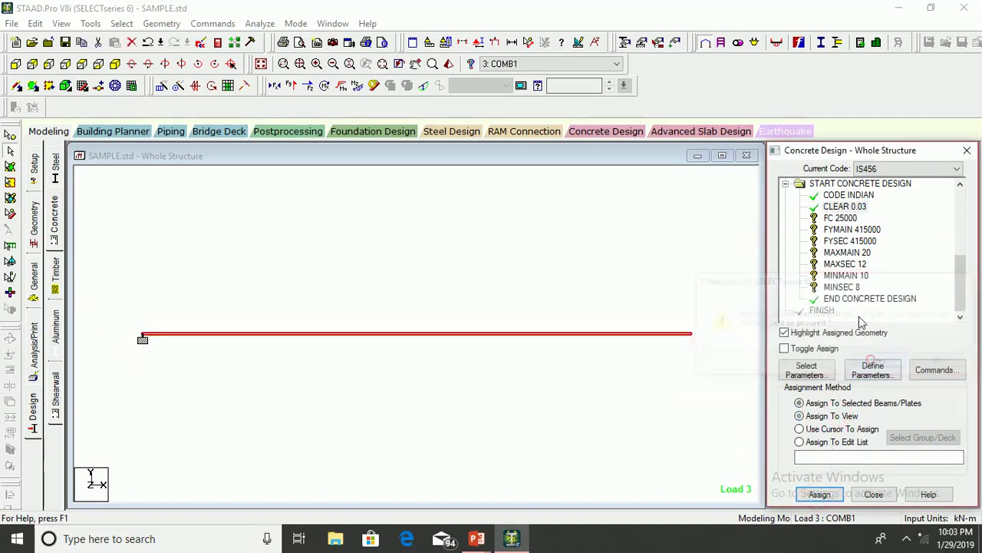
{"action": "left_click", "coordinate": [840, 217]}
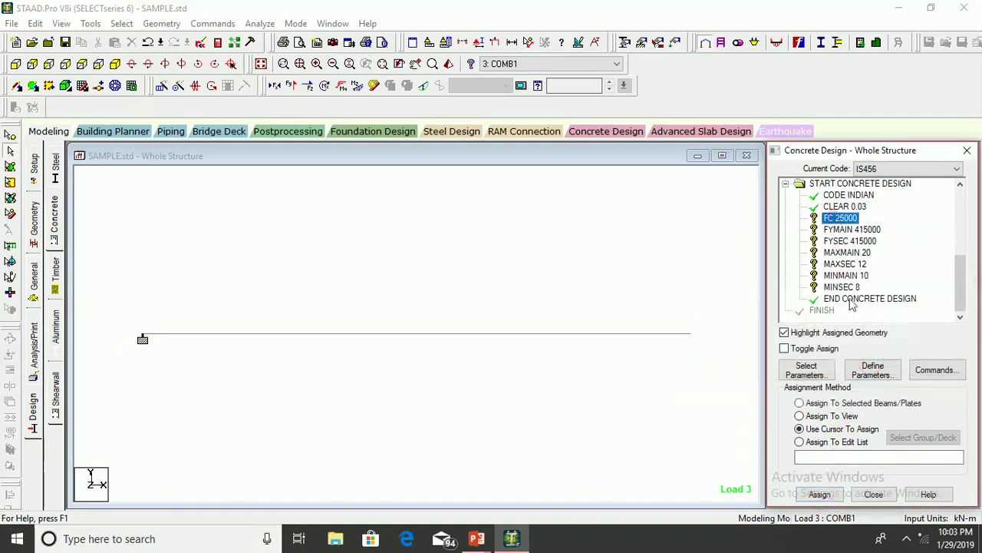
{"action": "left_click", "coordinate": [819, 494]}
{"action": "left_click", "coordinate": [878, 360]}
Step: Assign the FYMAIN 415000 and FYSEC 415000 parameters to the beam using Assign To View
{"action": "left_click", "coordinate": [849, 229]}
{"action": "left_click", "coordinate": [832, 415]}
{"action": "left_click", "coordinate": [818, 493]}
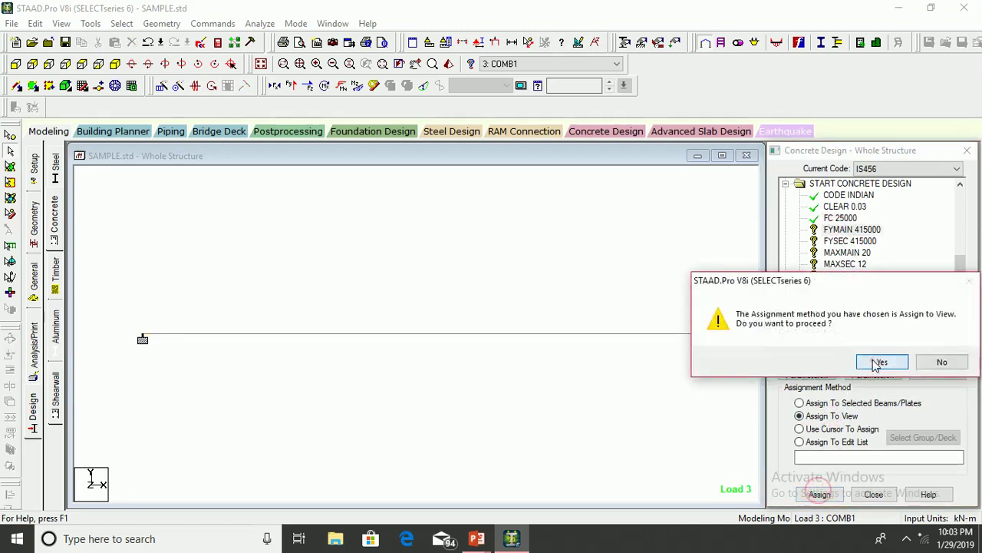
{"action": "left_click", "coordinate": [881, 362]}
{"action": "left_click", "coordinate": [850, 240]}
{"action": "left_click", "coordinate": [832, 428]}
{"action": "left_click", "coordinate": [832, 415]}
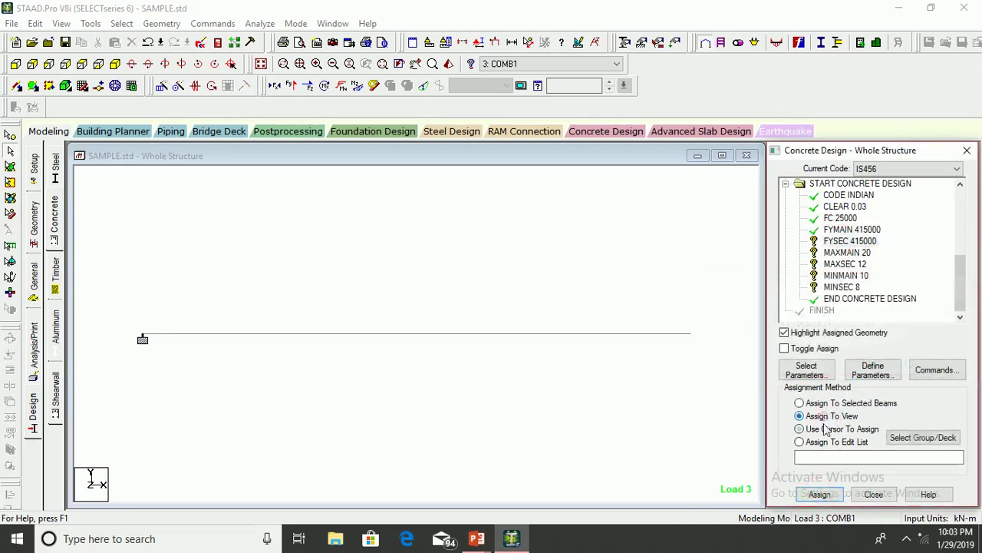
{"action": "left_click", "coordinate": [819, 494]}
{"action": "left_click", "coordinate": [867, 366]}
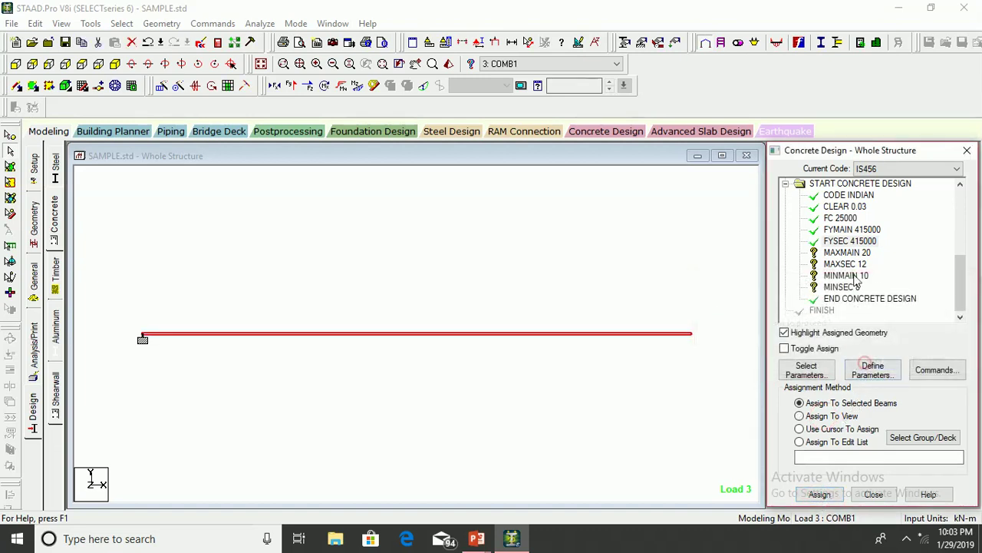
Step: Assign the MAXMAIN 20 and MAXSEC 12 parameters to the beam using Assign To View
{"action": "left_click", "coordinate": [847, 253]}
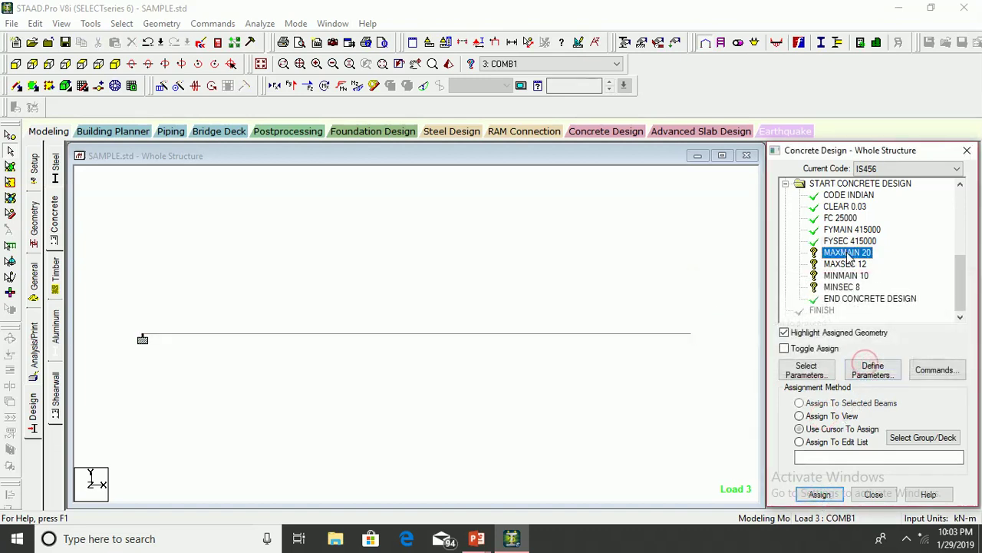
{"action": "left_click", "coordinate": [829, 416]}
{"action": "left_click", "coordinate": [818, 494]}
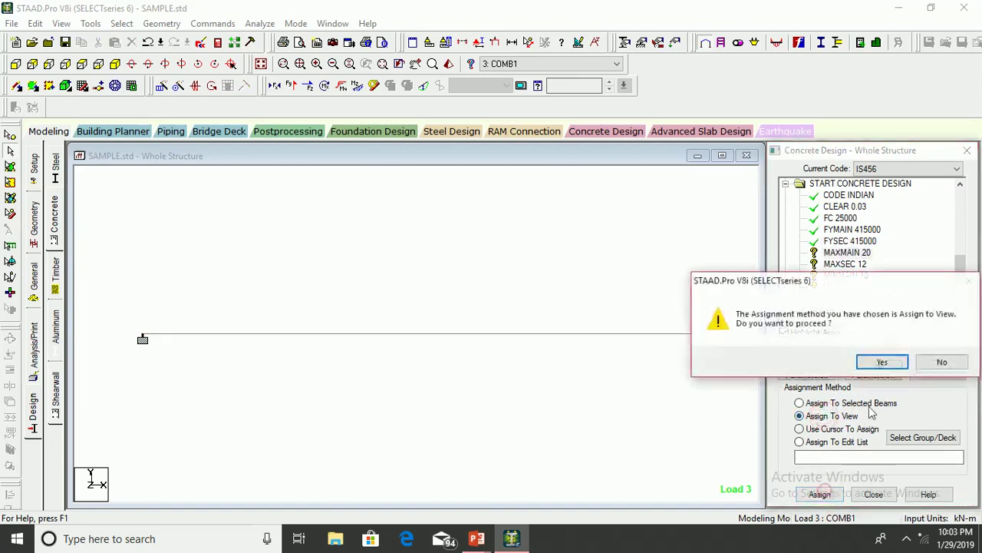
{"action": "left_click", "coordinate": [879, 362]}
{"action": "left_click", "coordinate": [845, 263]}
{"action": "left_click", "coordinate": [821, 415]}
{"action": "left_click", "coordinate": [818, 494]}
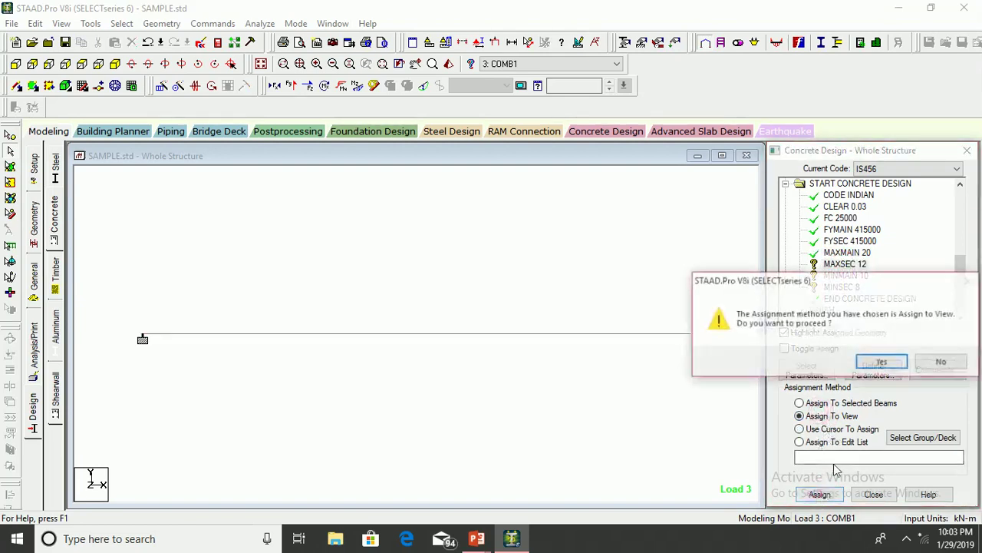
{"action": "left_click", "coordinate": [876, 363]}
Step: Assign the MINMAIN 10 and MINSEC 8 parameters to the beam using Assign To View
{"action": "left_click", "coordinate": [845, 275]}
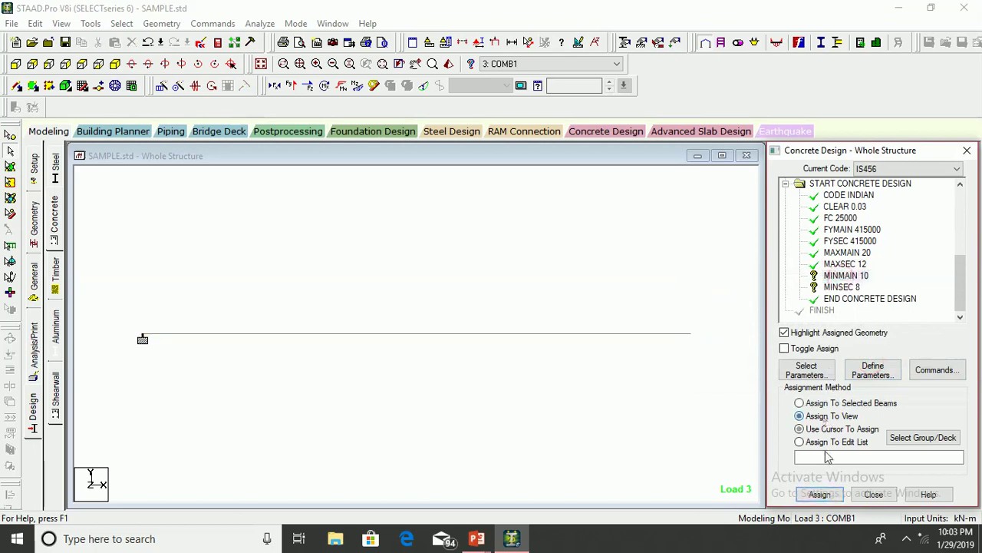
{"action": "left_click", "coordinate": [818, 494]}
{"action": "left_click", "coordinate": [877, 361]}
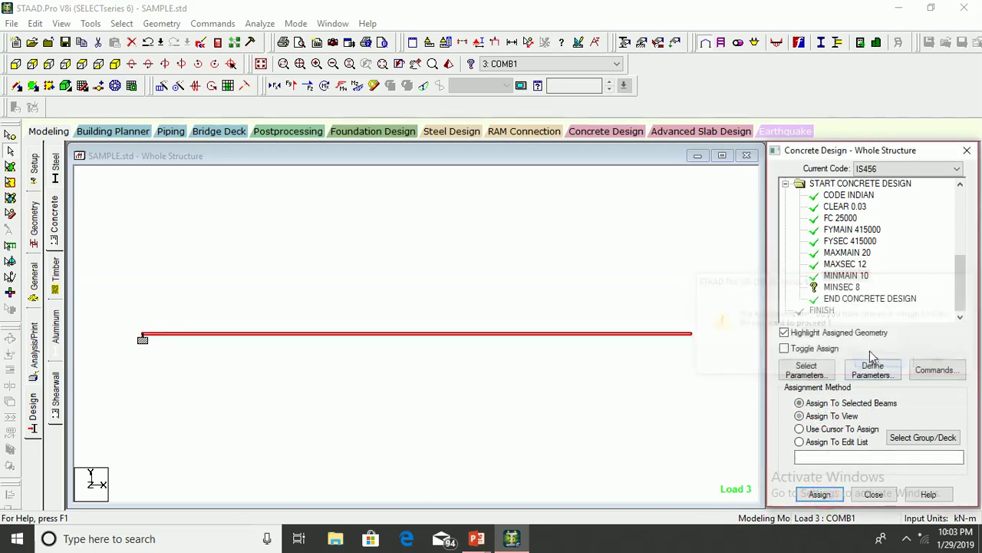
{"action": "left_click", "coordinate": [841, 286]}
{"action": "left_click", "coordinate": [821, 415]}
{"action": "left_click", "coordinate": [820, 494]}
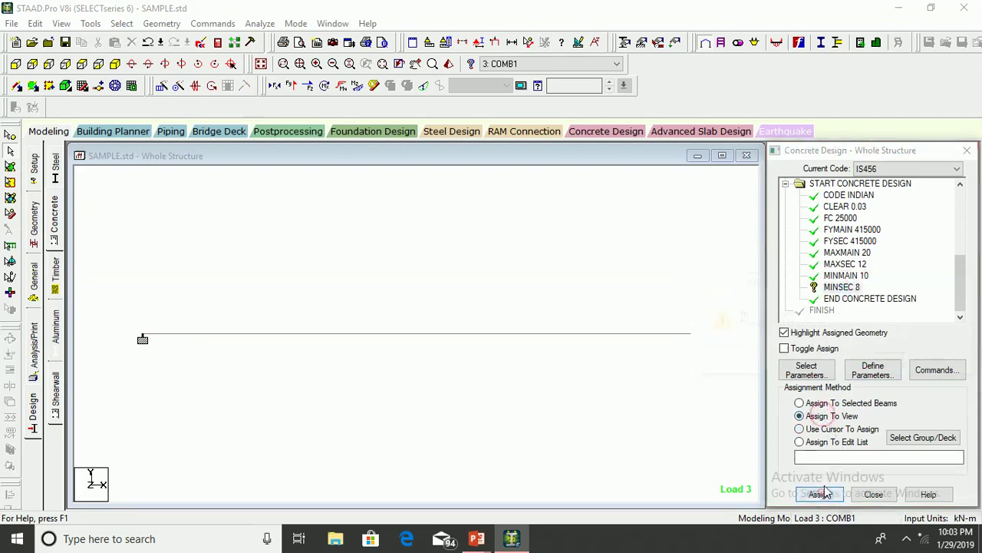
{"action": "left_click", "coordinate": [878, 361]}
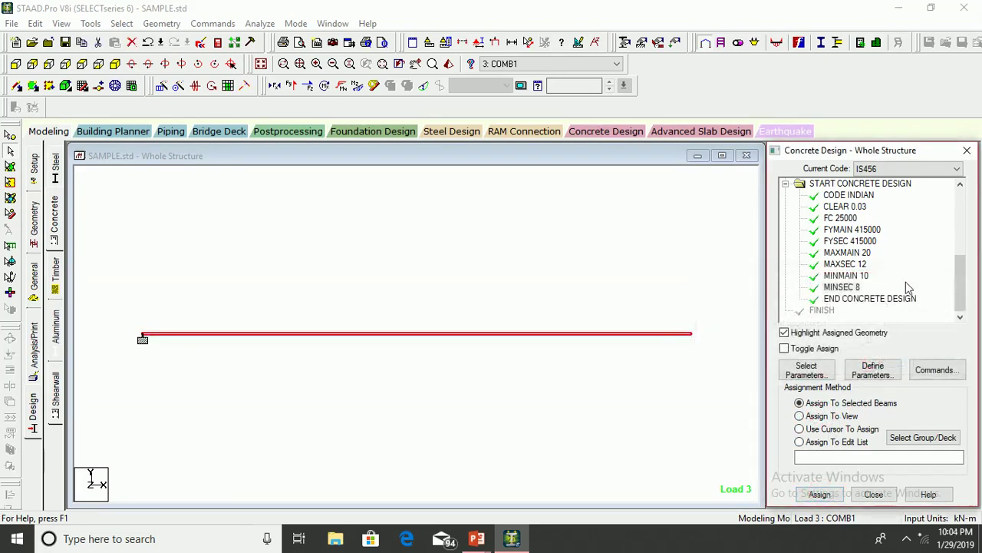
Step: Add the DESIGN BEAM and TAKE OFF commands to the concrete design and close the design commands
{"action": "left_click", "coordinate": [928, 371]}
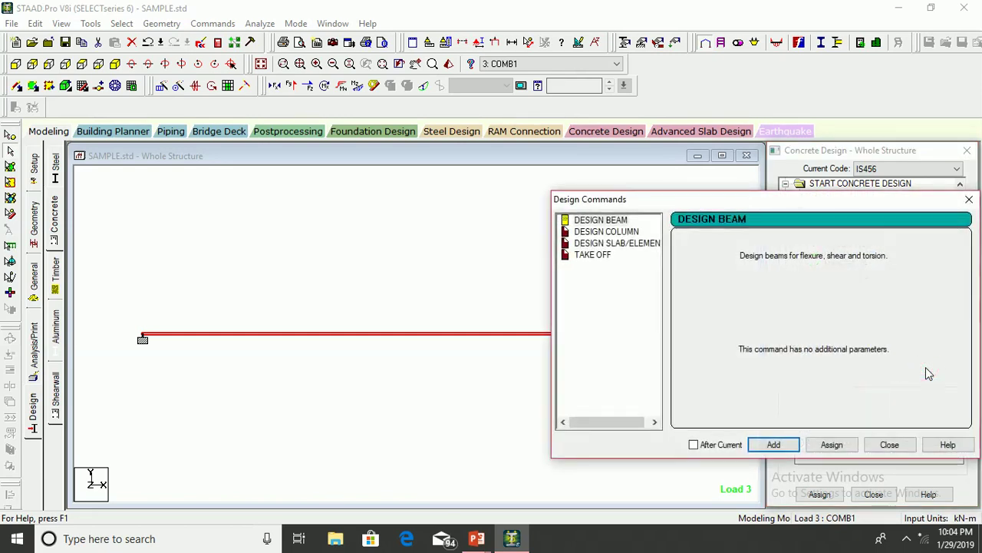
{"action": "left_click", "coordinate": [601, 222]}
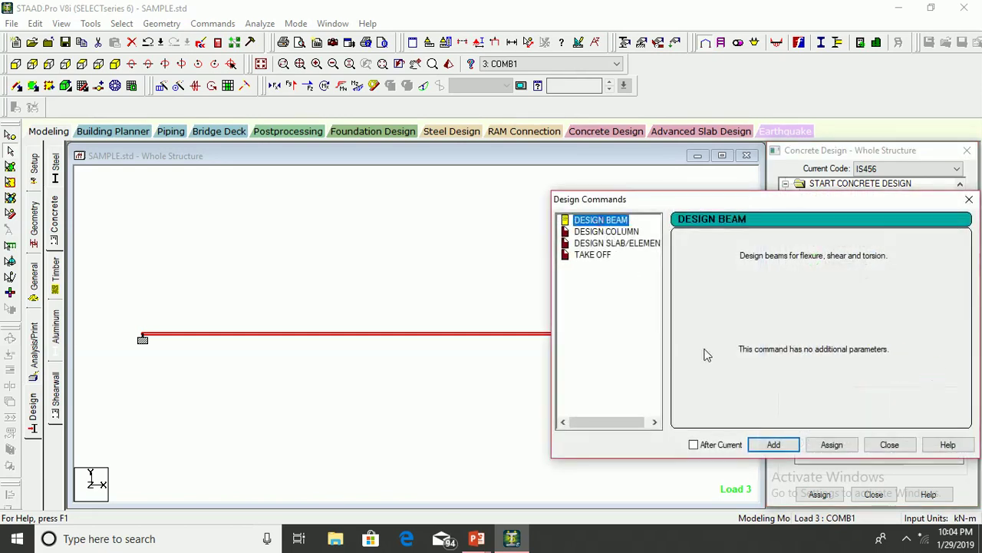
{"action": "left_click", "coordinate": [775, 445]}
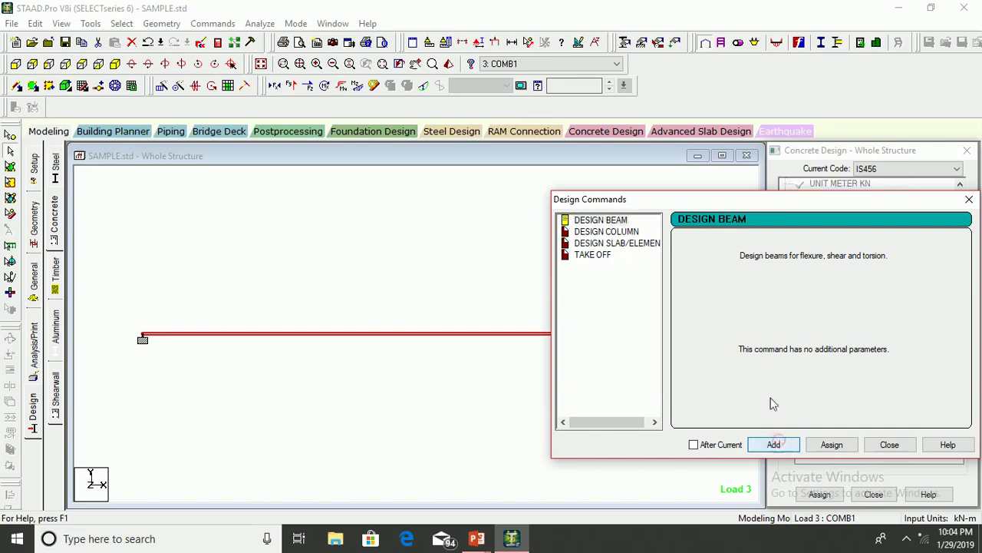
{"action": "left_click", "coordinate": [591, 255]}
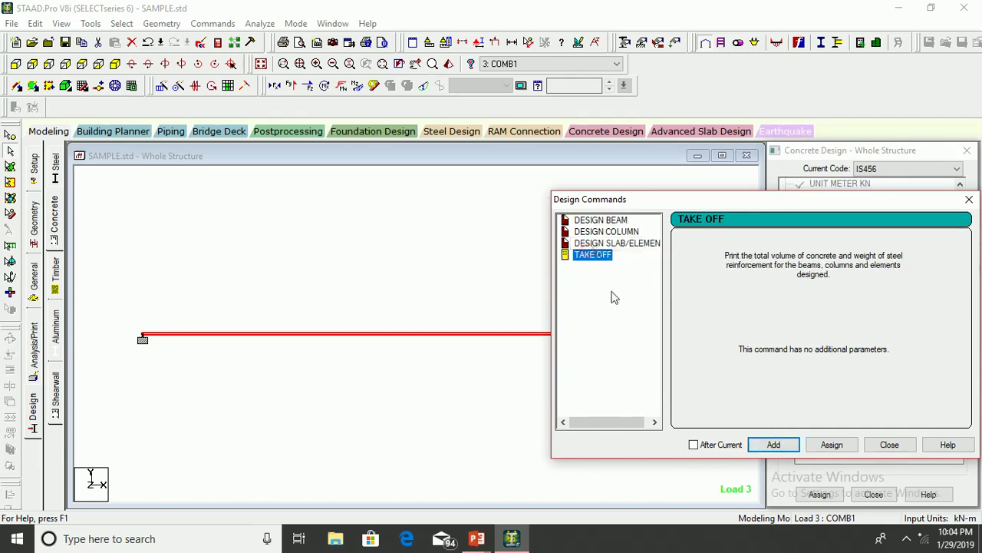
{"action": "left_click", "coordinate": [775, 448]}
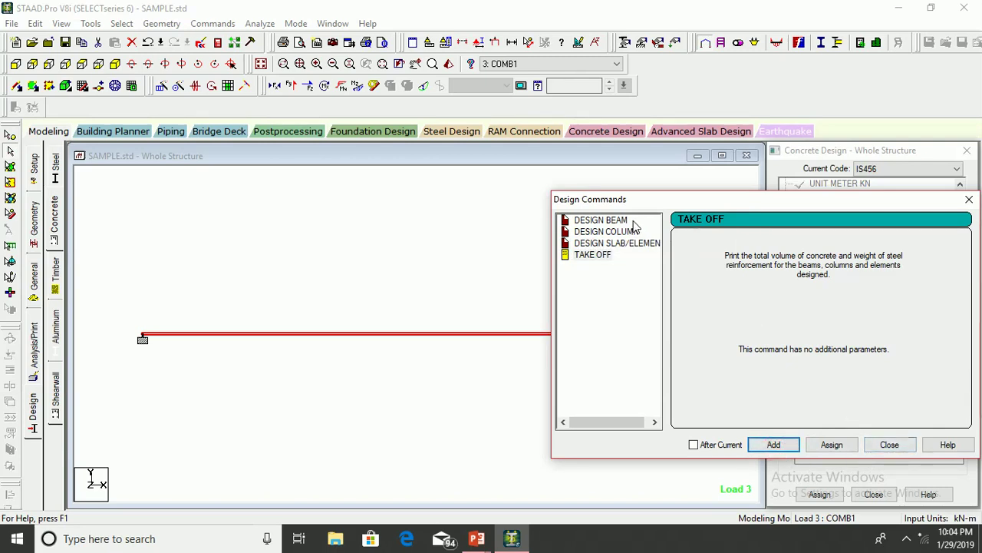
{"action": "left_click", "coordinate": [889, 444]}
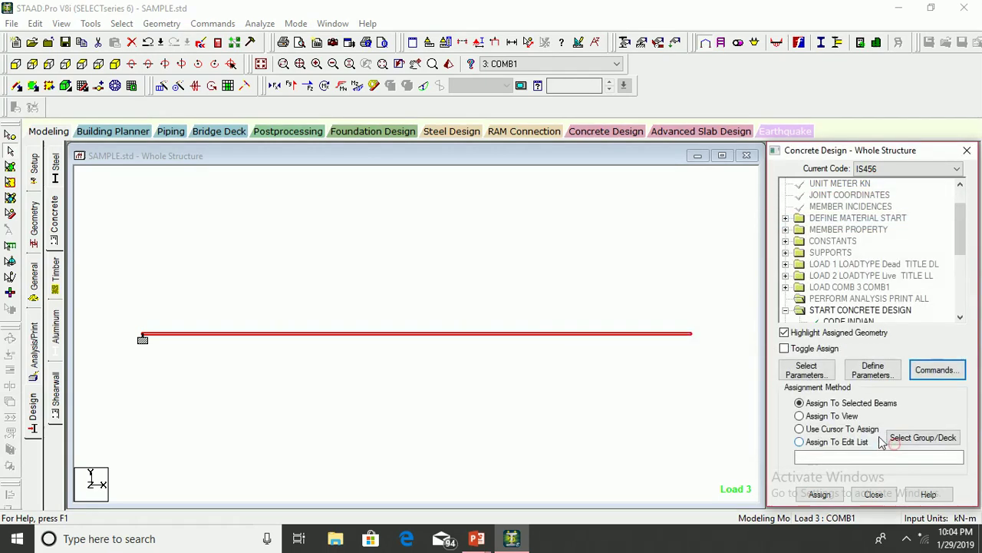
Step: Assign the DESIGN BEAM command in the concrete design list to the cantilever beam
{"action": "scroll", "coordinate": [912, 291], "scroll_direction": "down", "scroll_amount": 3}
{"action": "scroll", "coordinate": [912, 292], "scroll_direction": "down", "scroll_amount": 3}
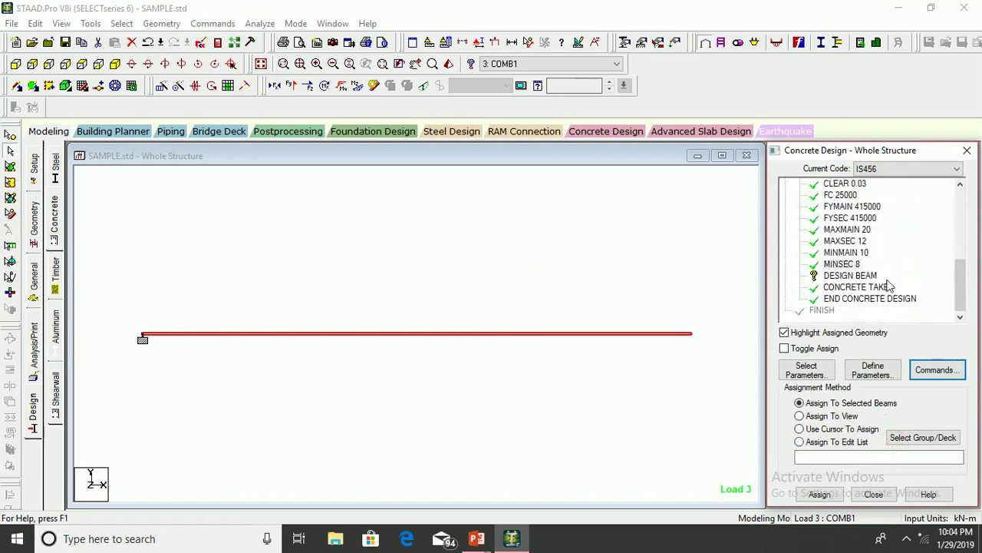
{"action": "left_click", "coordinate": [861, 276]}
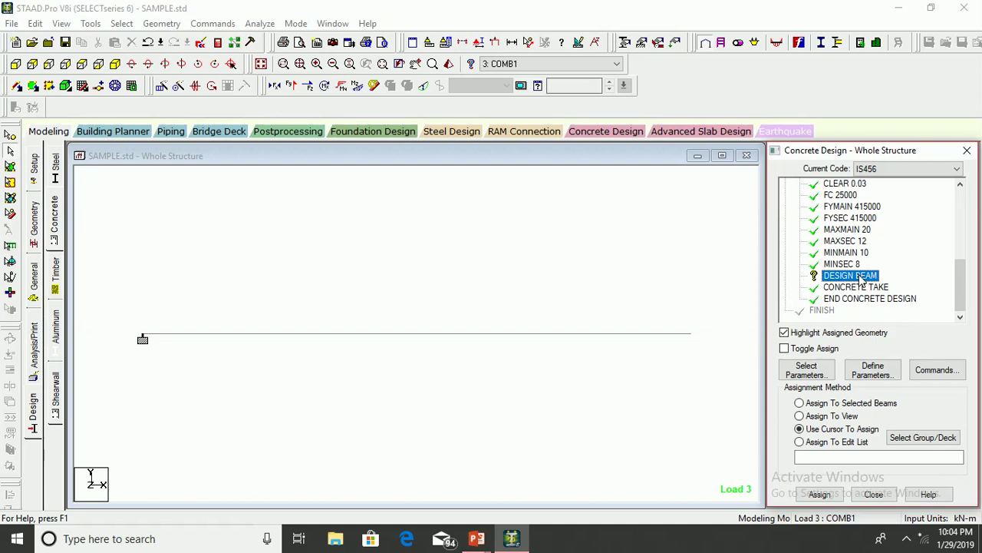
{"action": "left_click", "coordinate": [848, 415]}
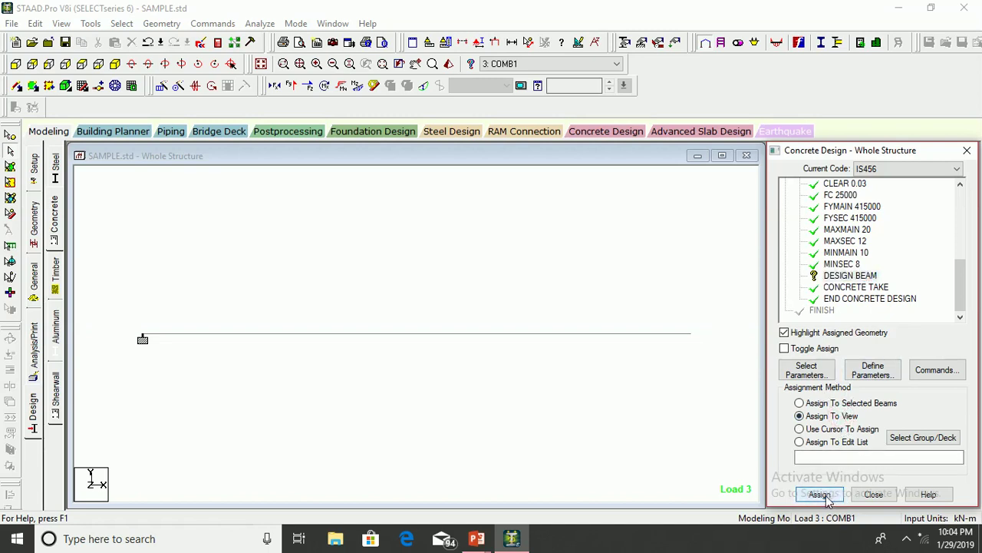
{"action": "left_click", "coordinate": [821, 495]}
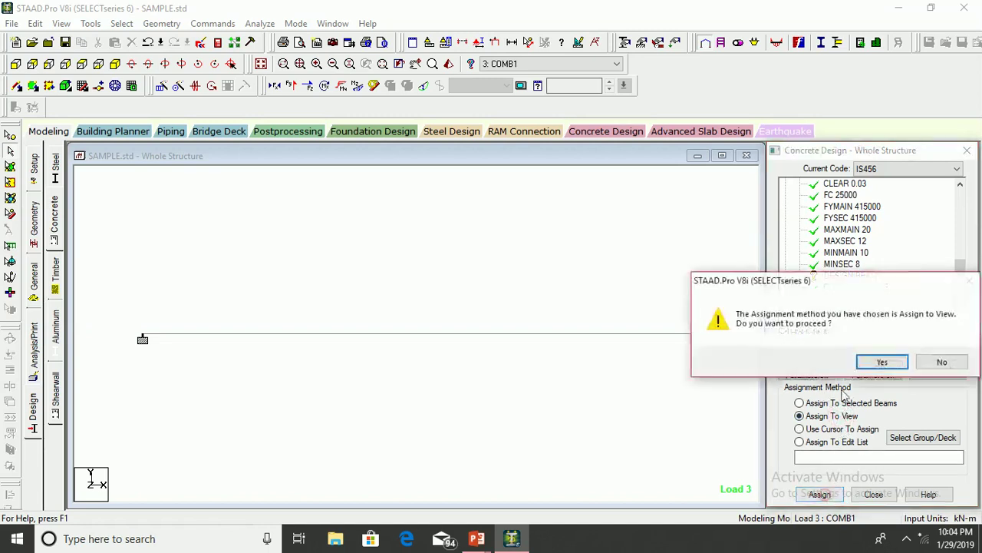
{"action": "left_click", "coordinate": [941, 361]}
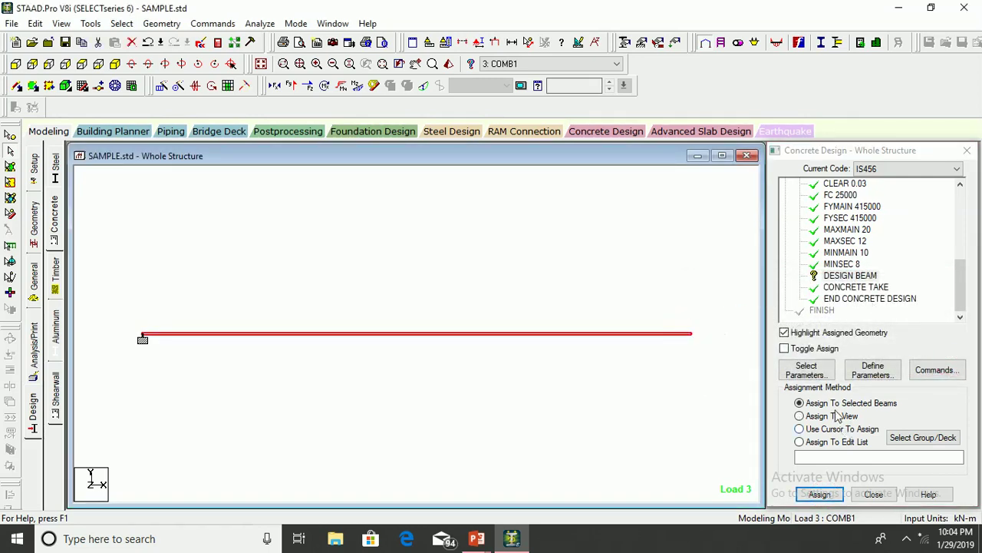
{"action": "left_click", "coordinate": [820, 494]}
{"action": "left_click", "coordinate": [881, 364]}
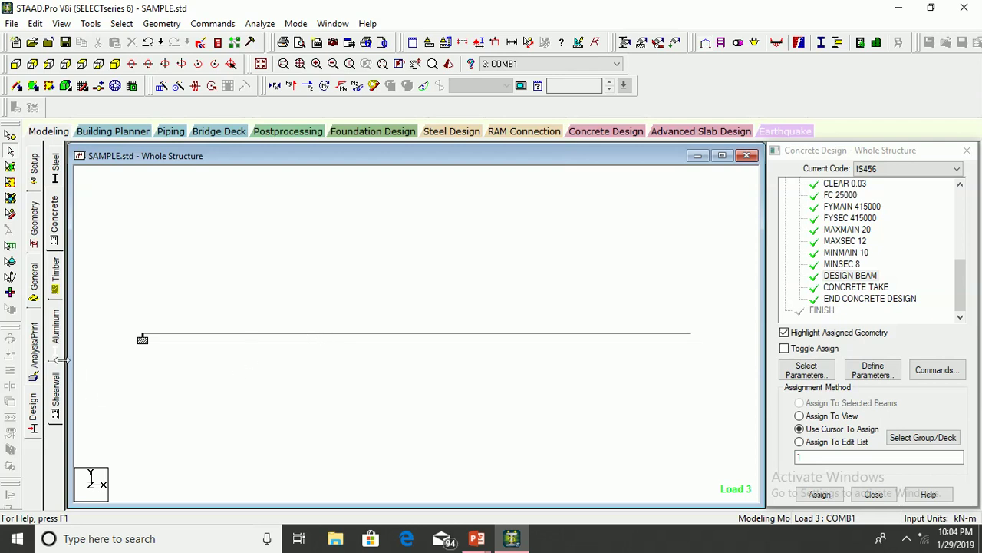
Step: Add a Perform Analysis command with the All print option after the concrete design and close the analysis commands
{"action": "left_click", "coordinate": [31, 355]}
{"action": "left_click", "coordinate": [422, 306]}
{"action": "left_click", "coordinate": [445, 422]}
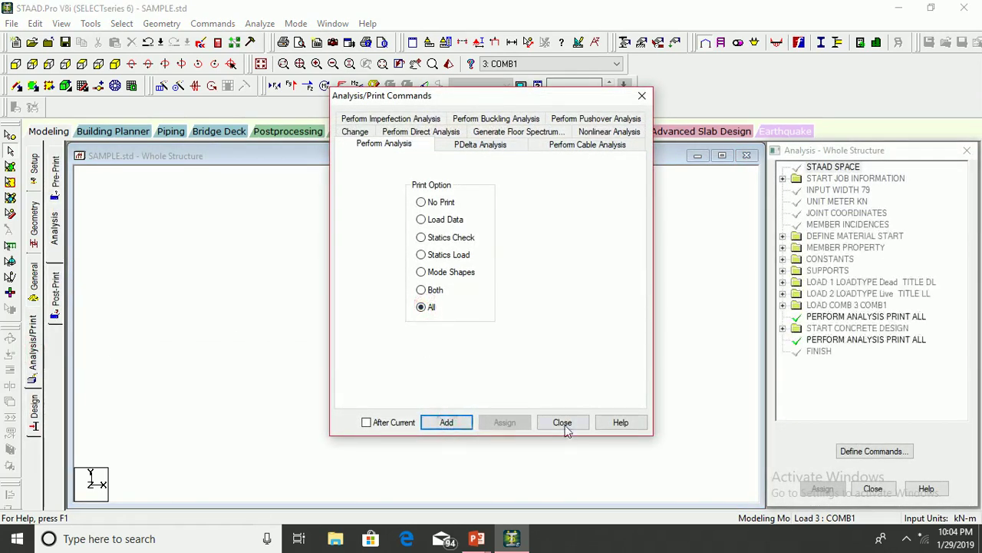
{"action": "left_click", "coordinate": [563, 422]}
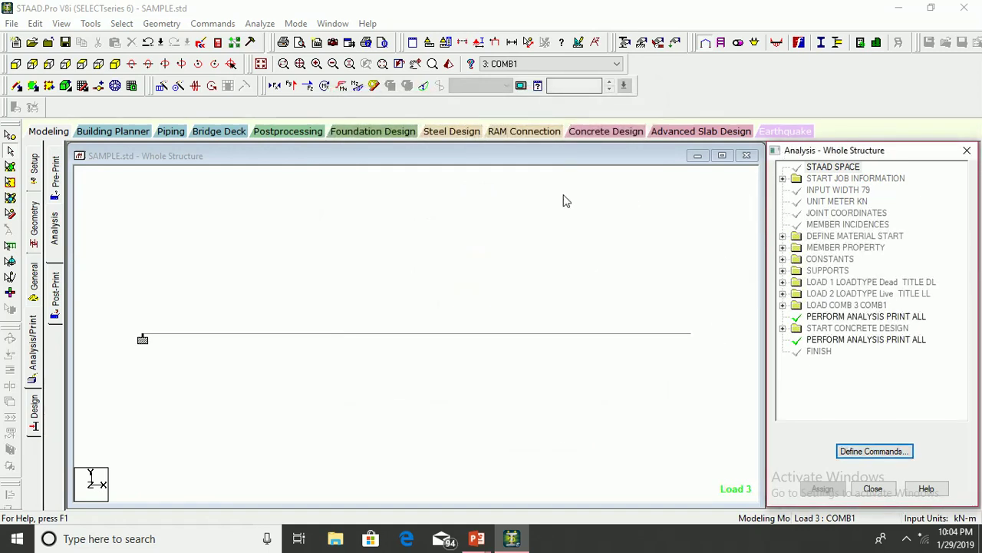
Step: Run the analysis, saving the modified structure, and finish by opening the output file
{"action": "left_click", "coordinate": [259, 23]}
{"action": "left_click", "coordinate": [280, 39]}
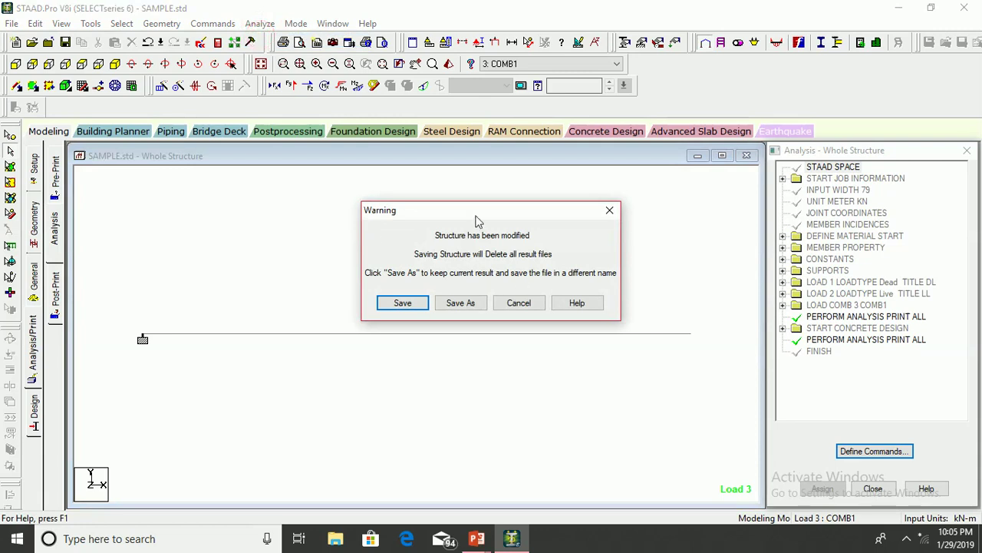
{"action": "left_click", "coordinate": [395, 305]}
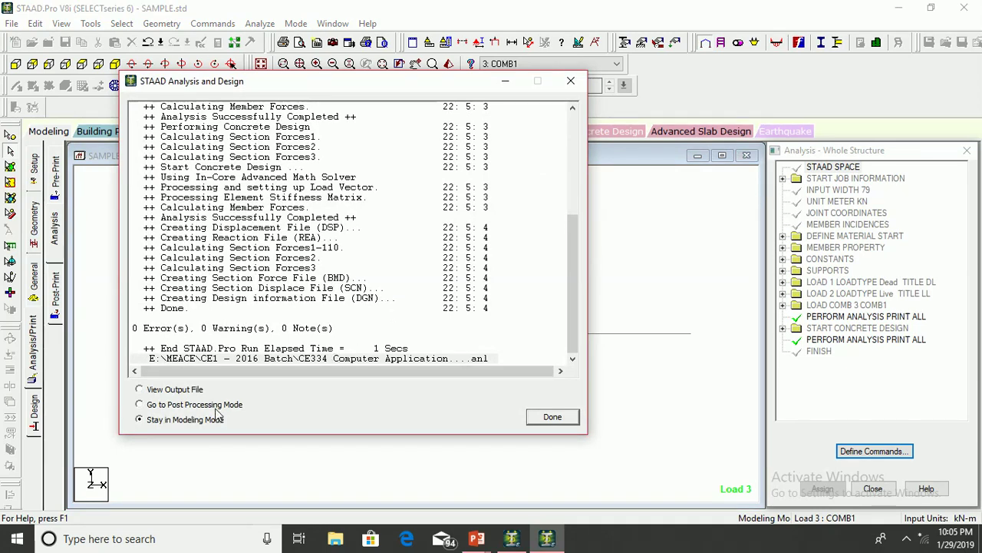
{"action": "left_click", "coordinate": [175, 391]}
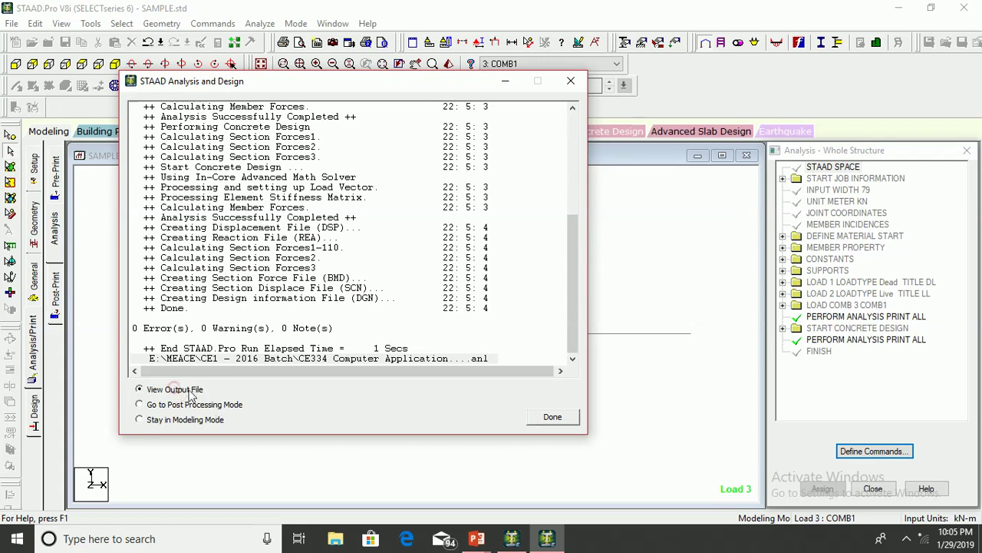
{"action": "left_click", "coordinate": [553, 417]}
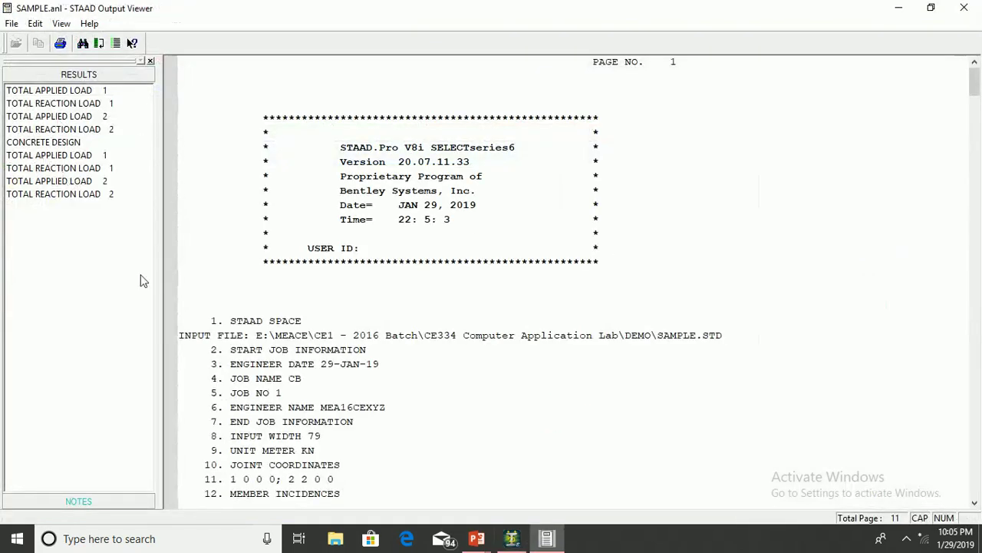
Step: Examine the concrete design results in the output file, from the beam's reinforcement summaries to the concrete take off
{"action": "left_click", "coordinate": [60, 143]}
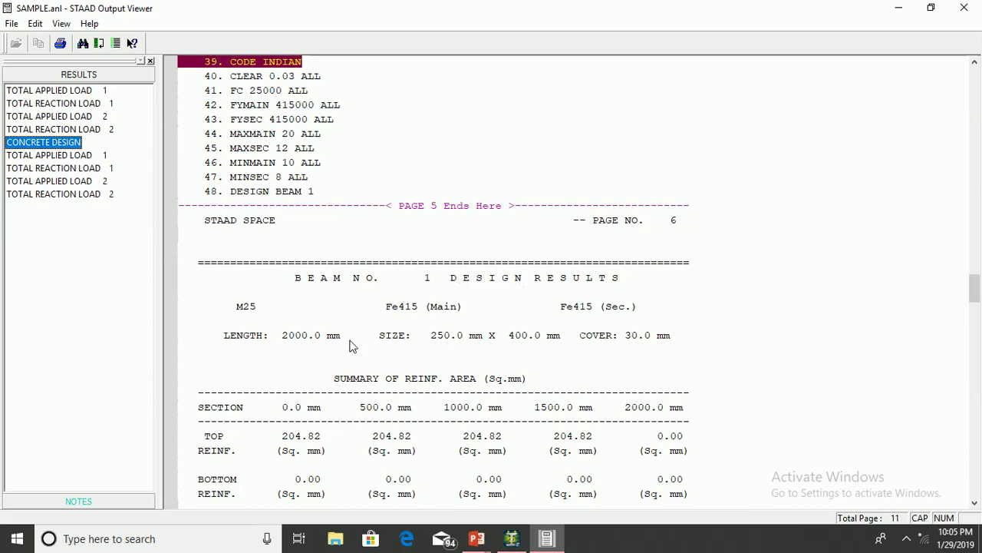
{"action": "scroll", "coordinate": [508, 374], "scroll_direction": "down", "scroll_amount": 1}
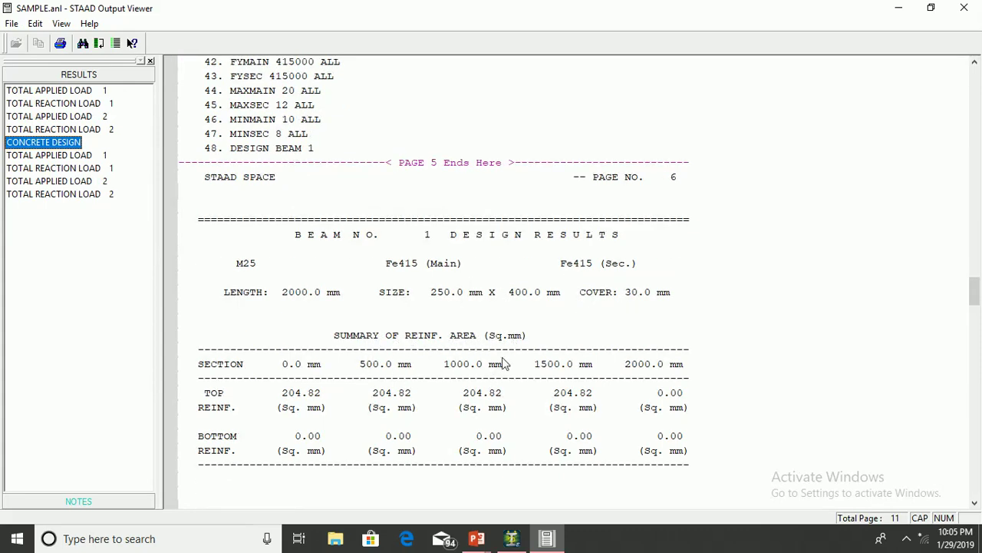
{"action": "scroll", "coordinate": [583, 406], "scroll_direction": "down", "scroll_amount": 4}
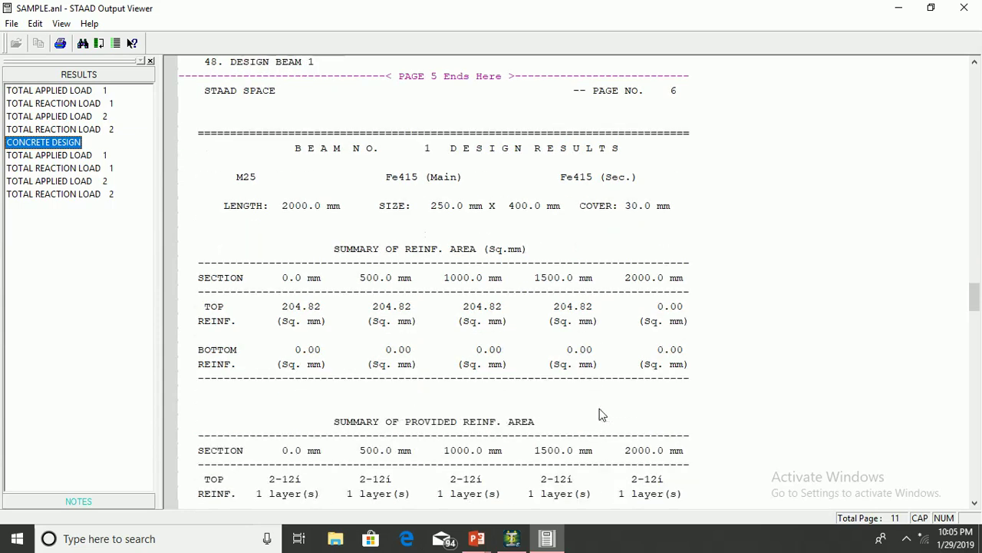
{"action": "scroll", "coordinate": [409, 395], "scroll_direction": "down", "scroll_amount": 1}
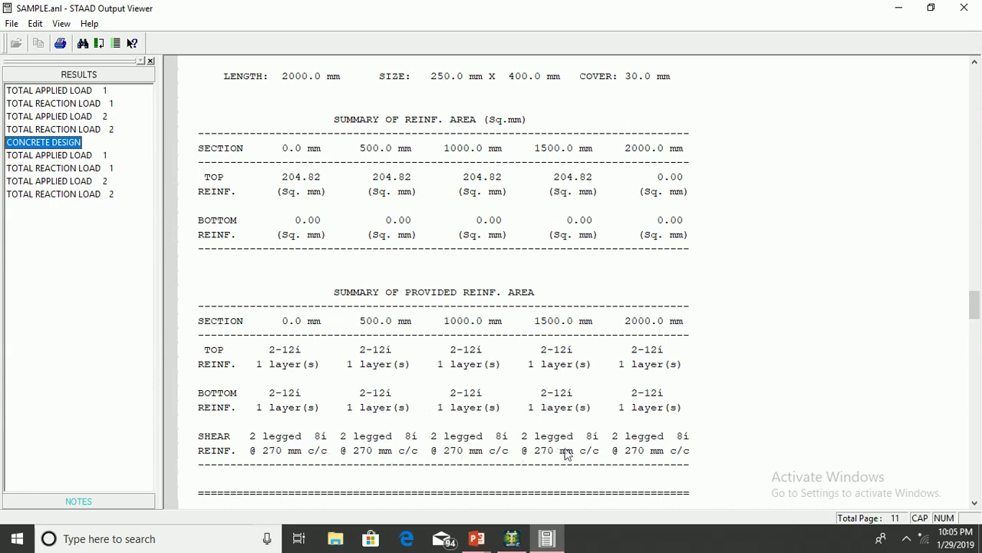
{"action": "scroll", "coordinate": [691, 427], "scroll_direction": "down", "scroll_amount": 1}
{"action": "scroll", "coordinate": [690, 427], "scroll_direction": "down", "scroll_amount": 10}
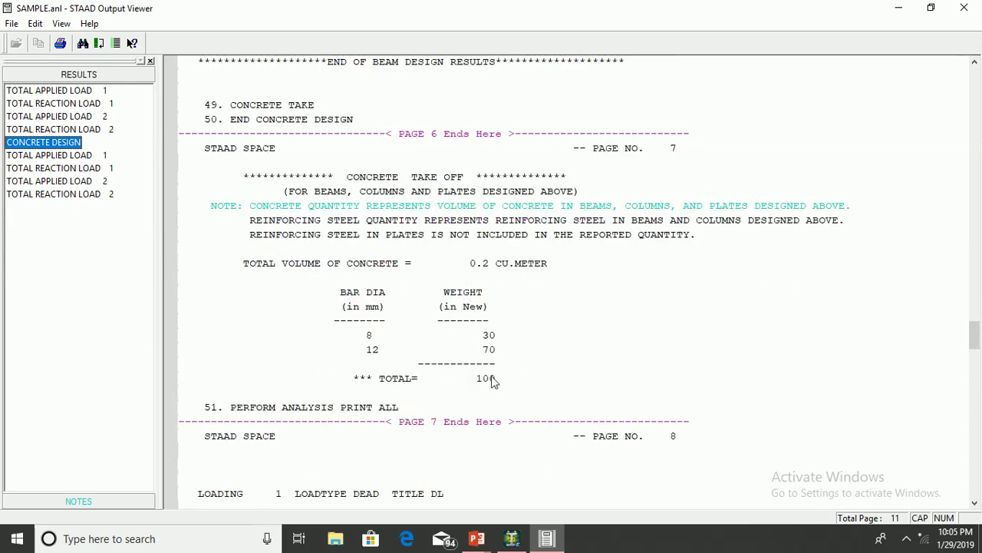
{"action": "scroll", "coordinate": [542, 405], "scroll_direction": "down", "scroll_amount": 3}
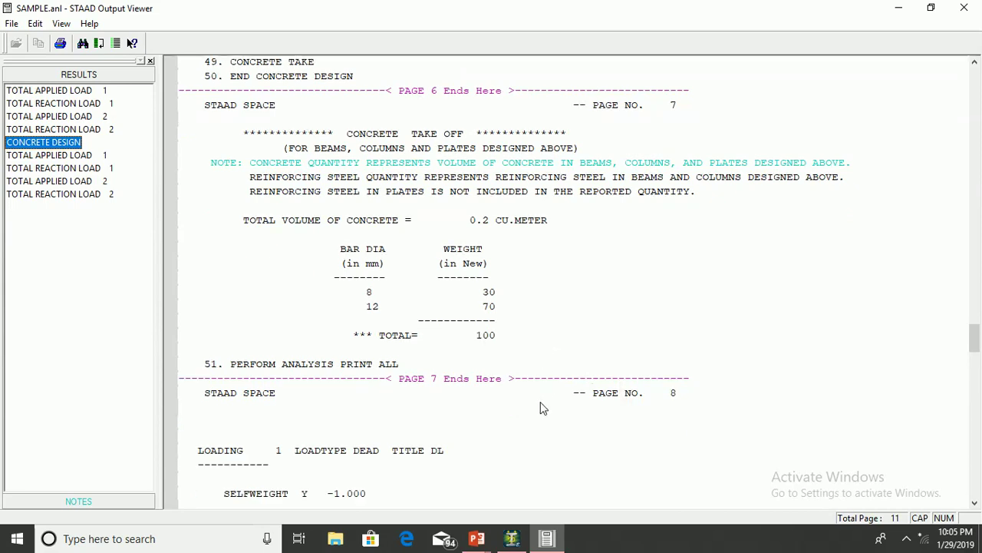
Step: Print all pages of the output to a PDF named Design and close the output viewer
{"action": "left_click", "coordinate": [65, 46]}
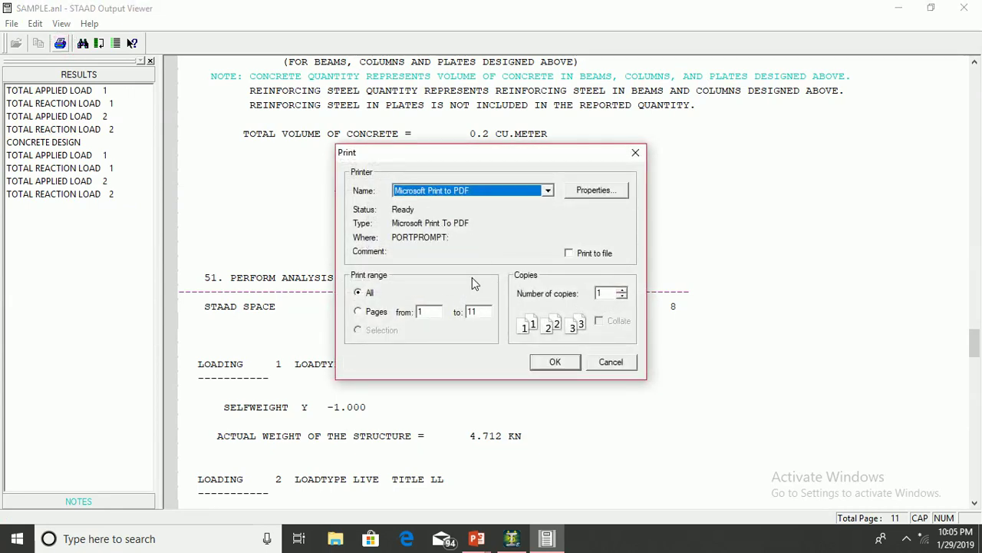
{"action": "left_click", "coordinate": [547, 362]}
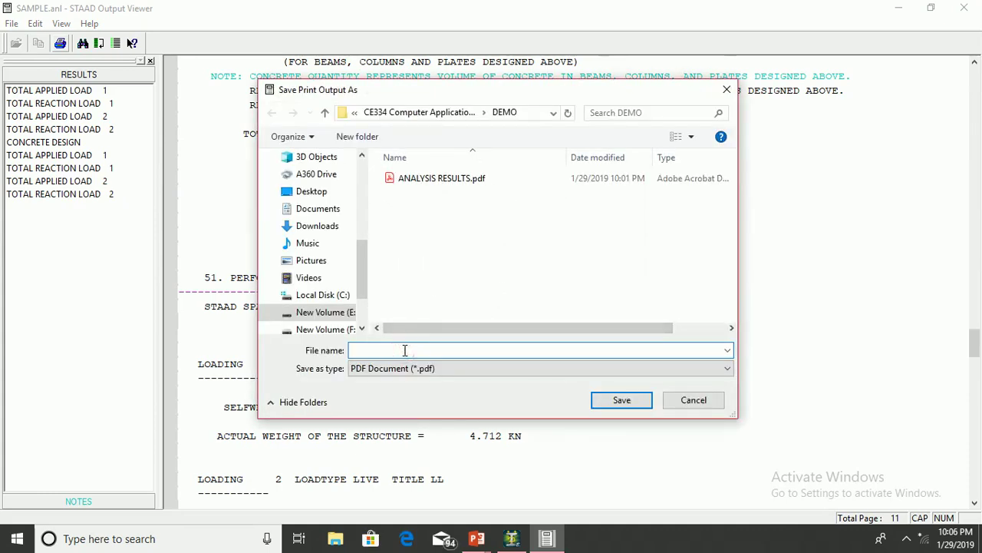
{"action": "type", "text": "Design"}
{"action": "left_click", "coordinate": [602, 401]}
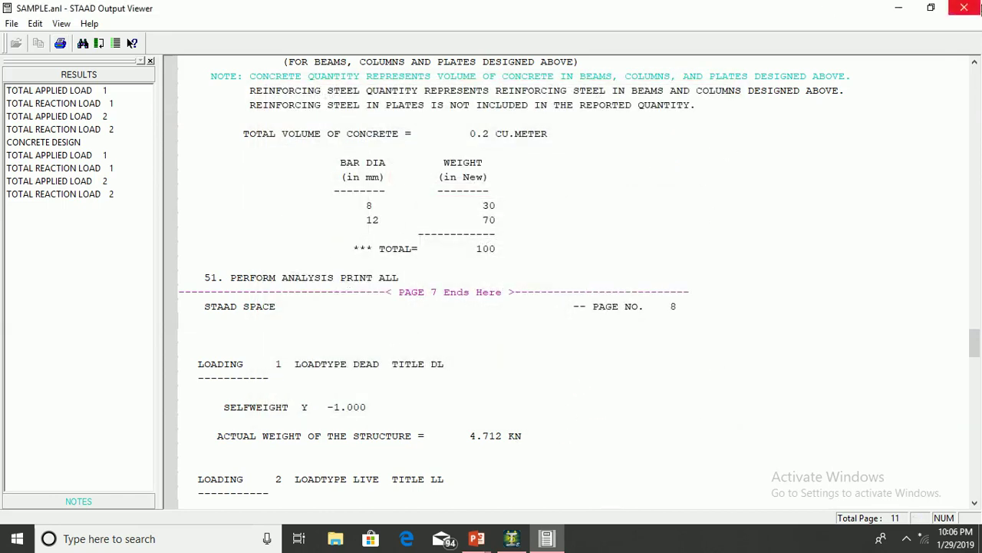
{"action": "left_click", "coordinate": [975, 9]}
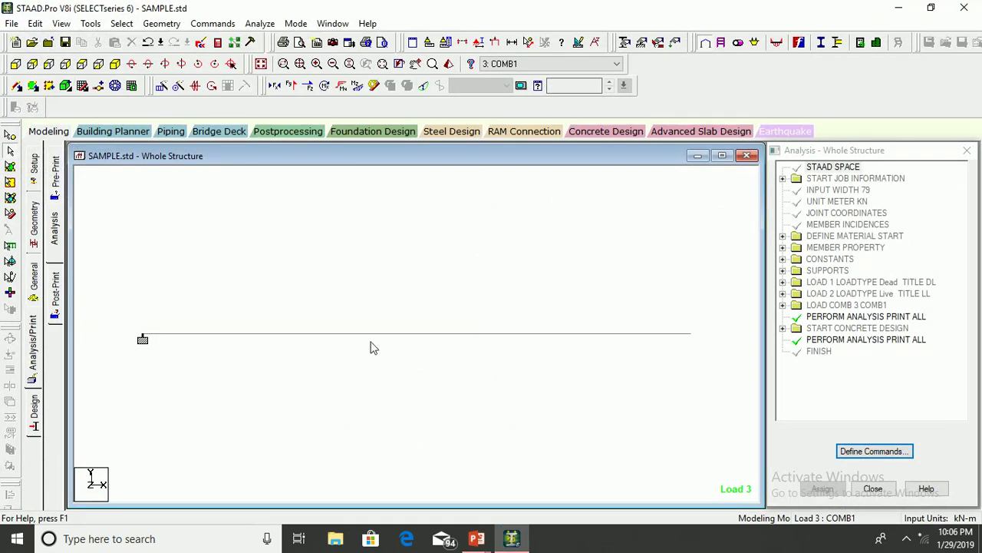
Step: Open the beam's details and review its property, loading, shear bending, deflection and concrete design pages
{"action": "double_click", "coordinate": [308, 335]}
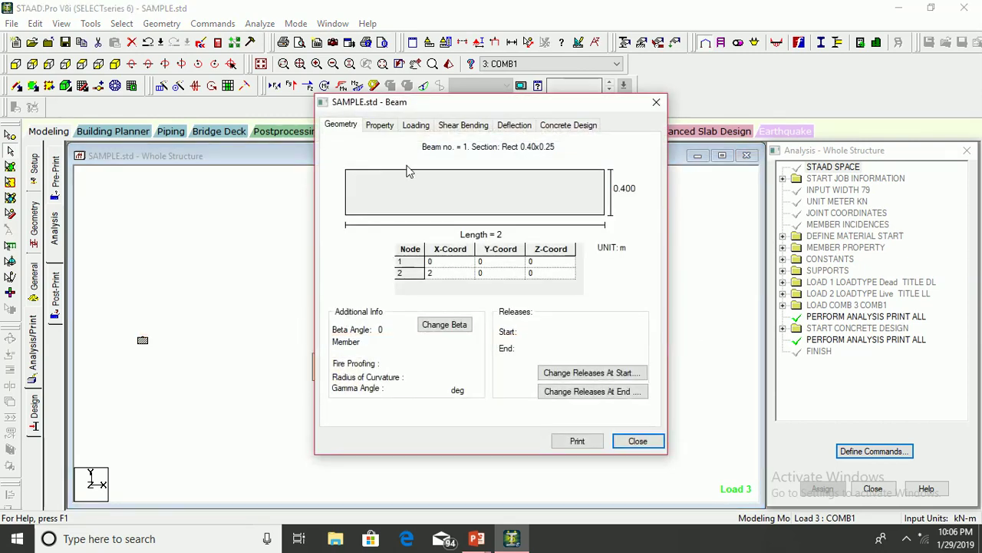
{"action": "left_click", "coordinate": [377, 125]}
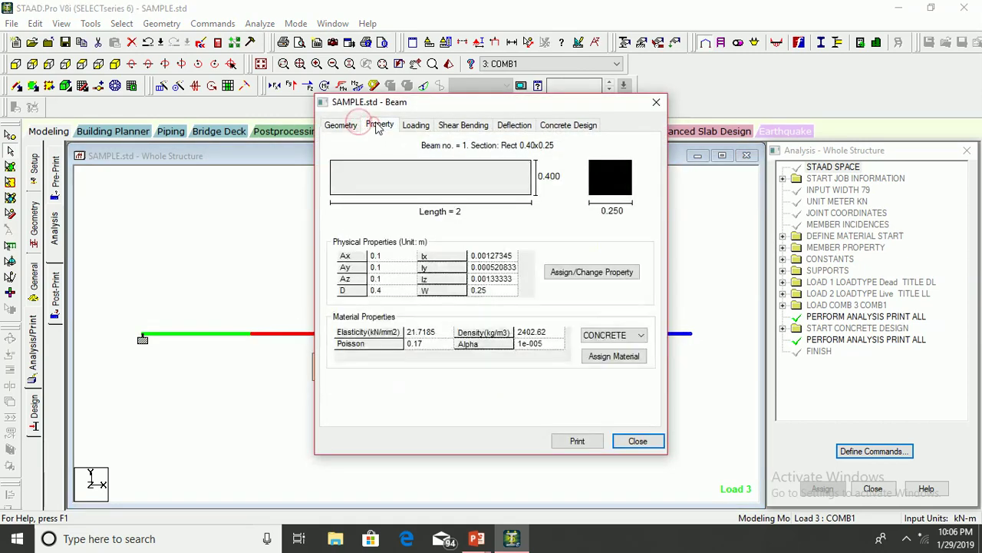
{"action": "left_click", "coordinate": [416, 127]}
{"action": "left_click", "coordinate": [463, 127]}
{"action": "left_click", "coordinate": [504, 129]}
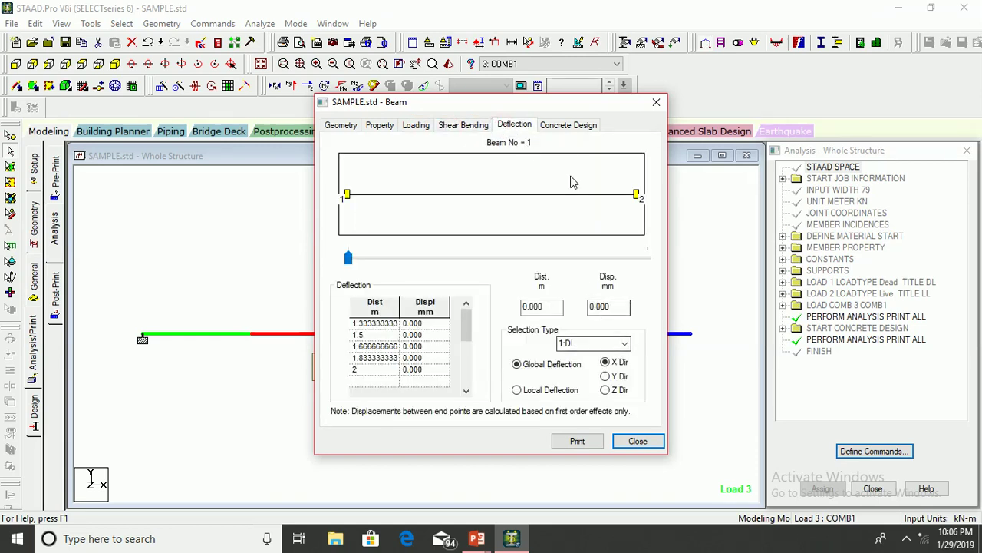
{"action": "left_click", "coordinate": [568, 125]}
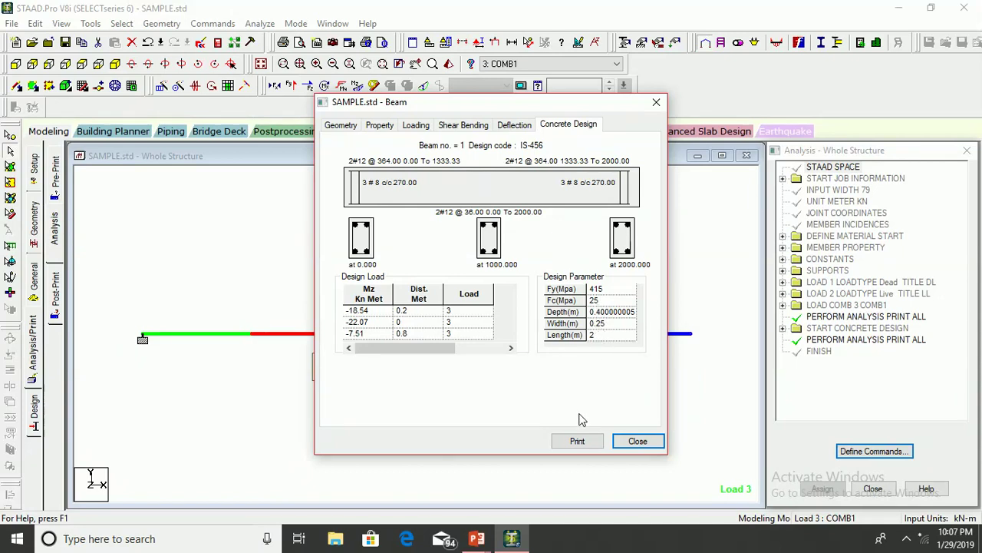
Step: Print the beam's concrete design page to a PDF named Detailing and close the beam details
{"action": "left_click", "coordinate": [577, 441]}
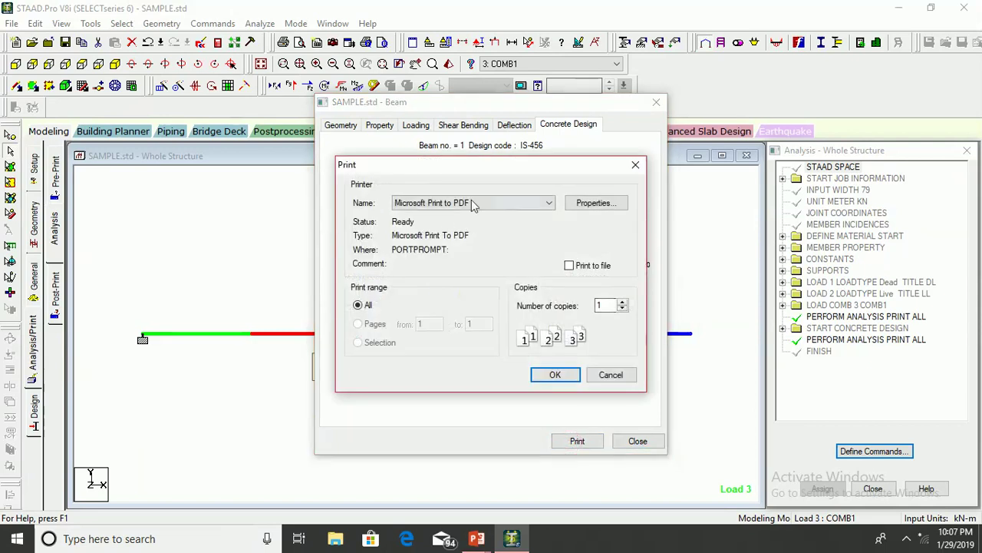
{"action": "left_click", "coordinate": [560, 374]}
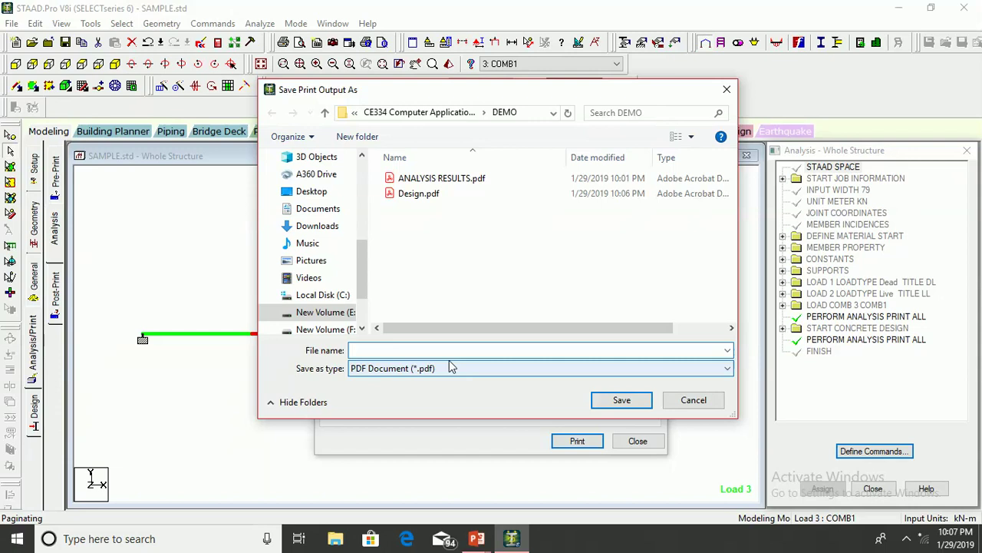
{"action": "type", "text": "Detailing"}
{"action": "left_click", "coordinate": [626, 403]}
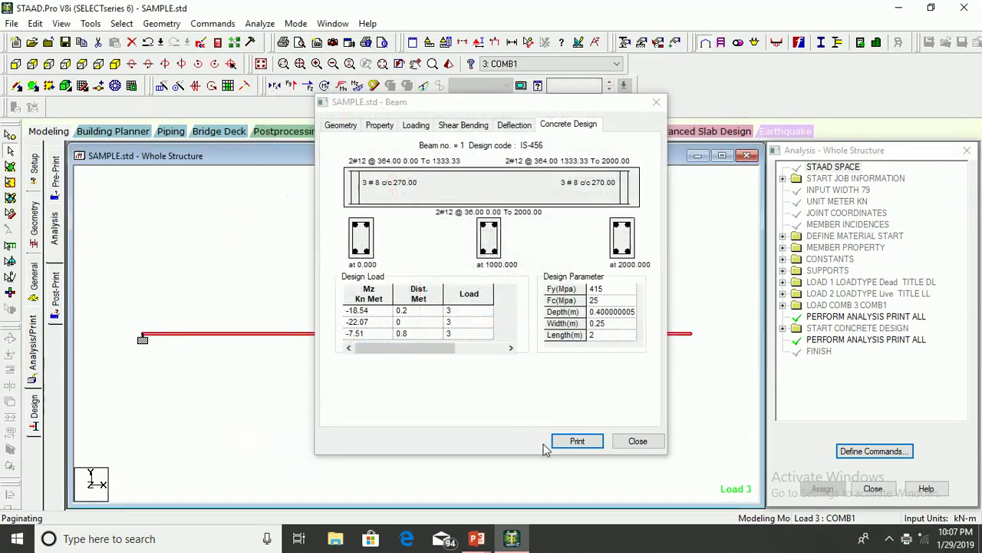
{"action": "left_click", "coordinate": [638, 445]}
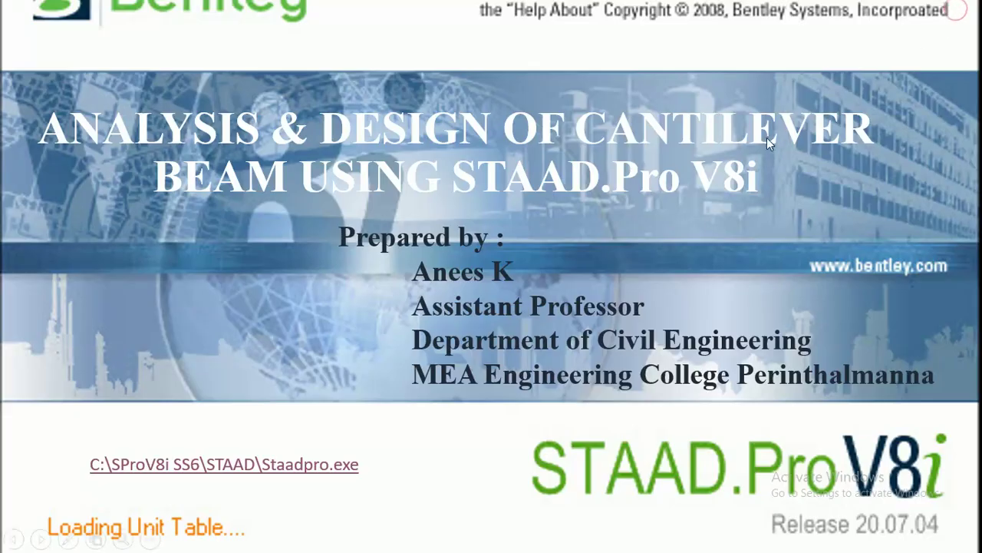
{"action": "left_click", "coordinate": [766, 139]}
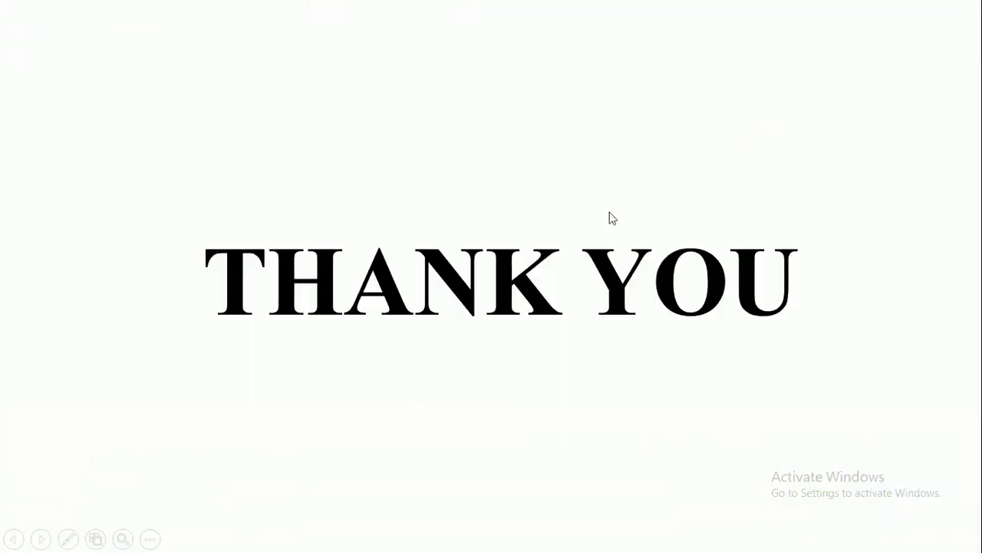